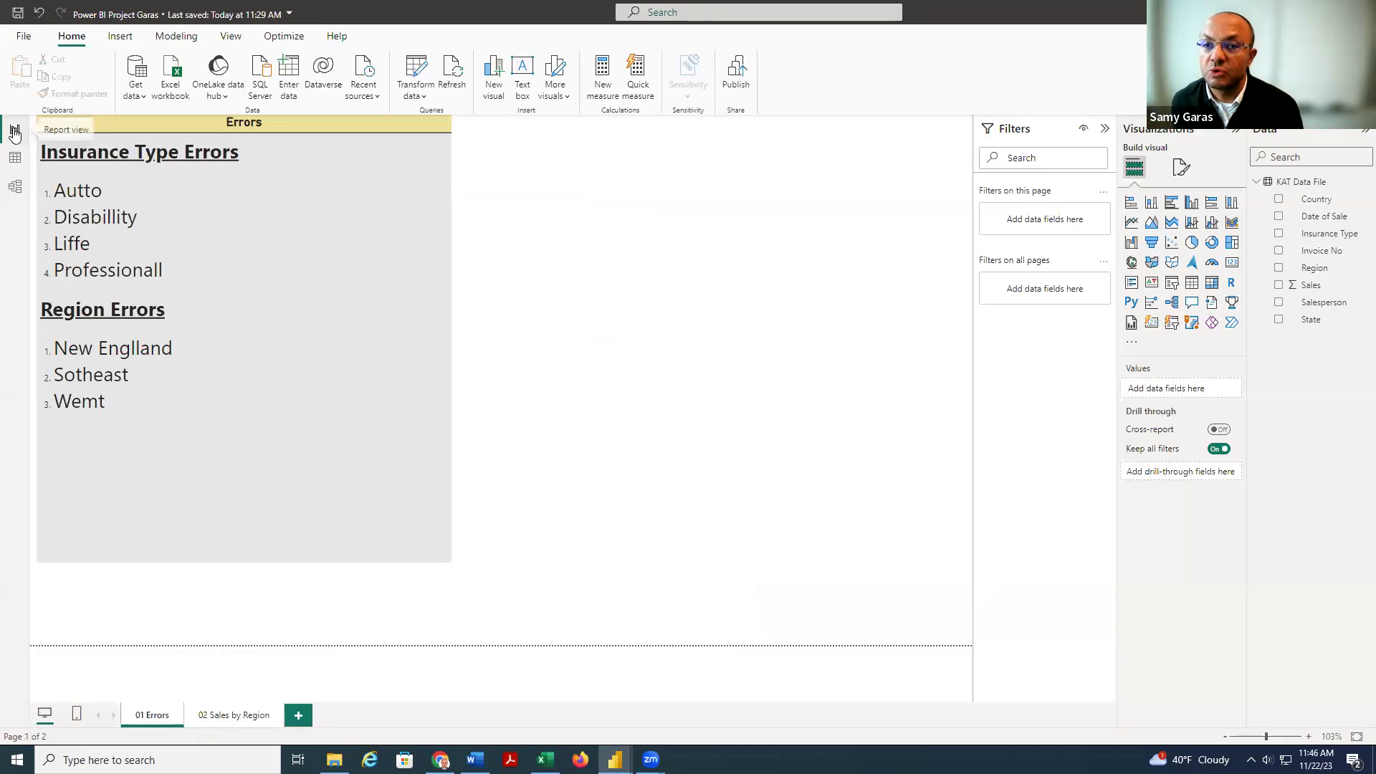
- View the 02 Sales by Region page, then add a new report page named 02 Sales by Region 2
{"action": "left_click", "coordinate": [208, 716]}
{"action": "left_click", "coordinate": [622, 413]}
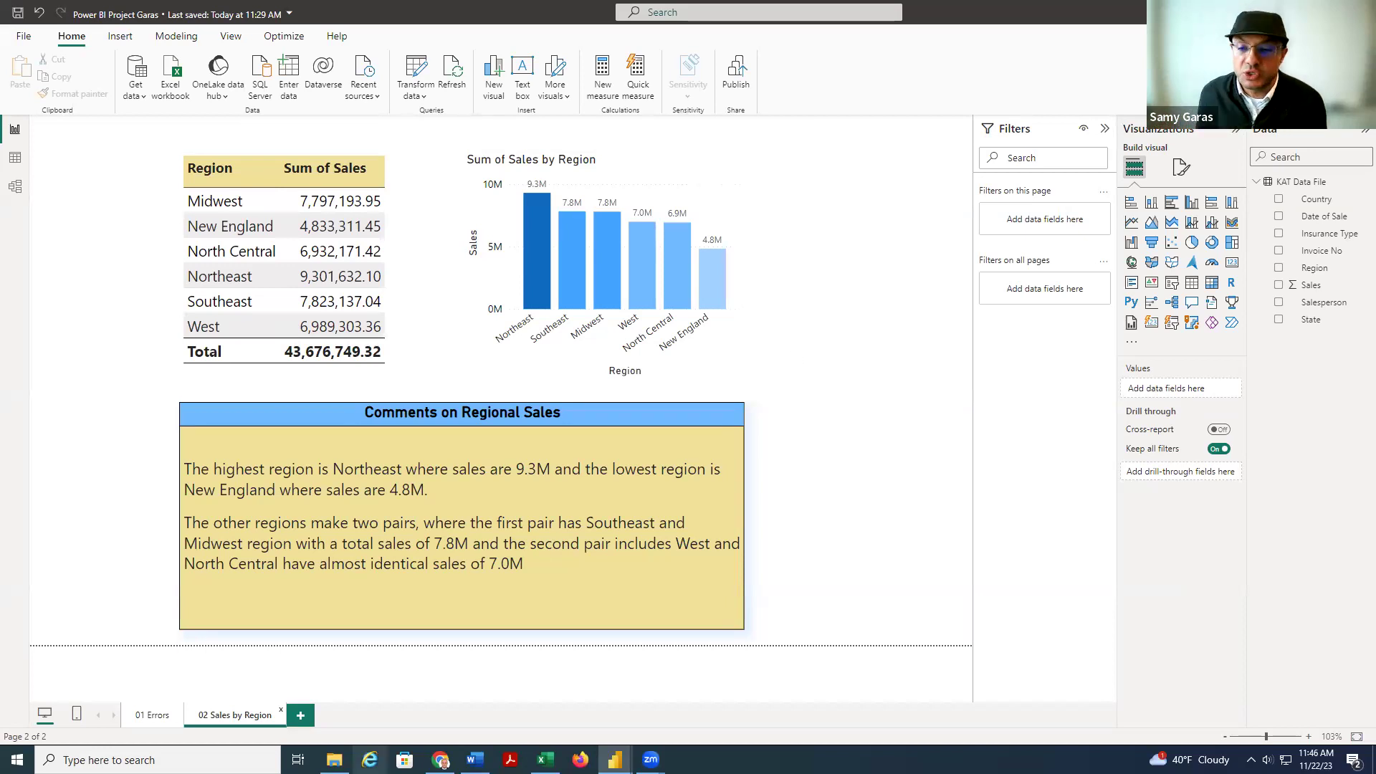
{"action": "left_click", "coordinate": [300, 715]}
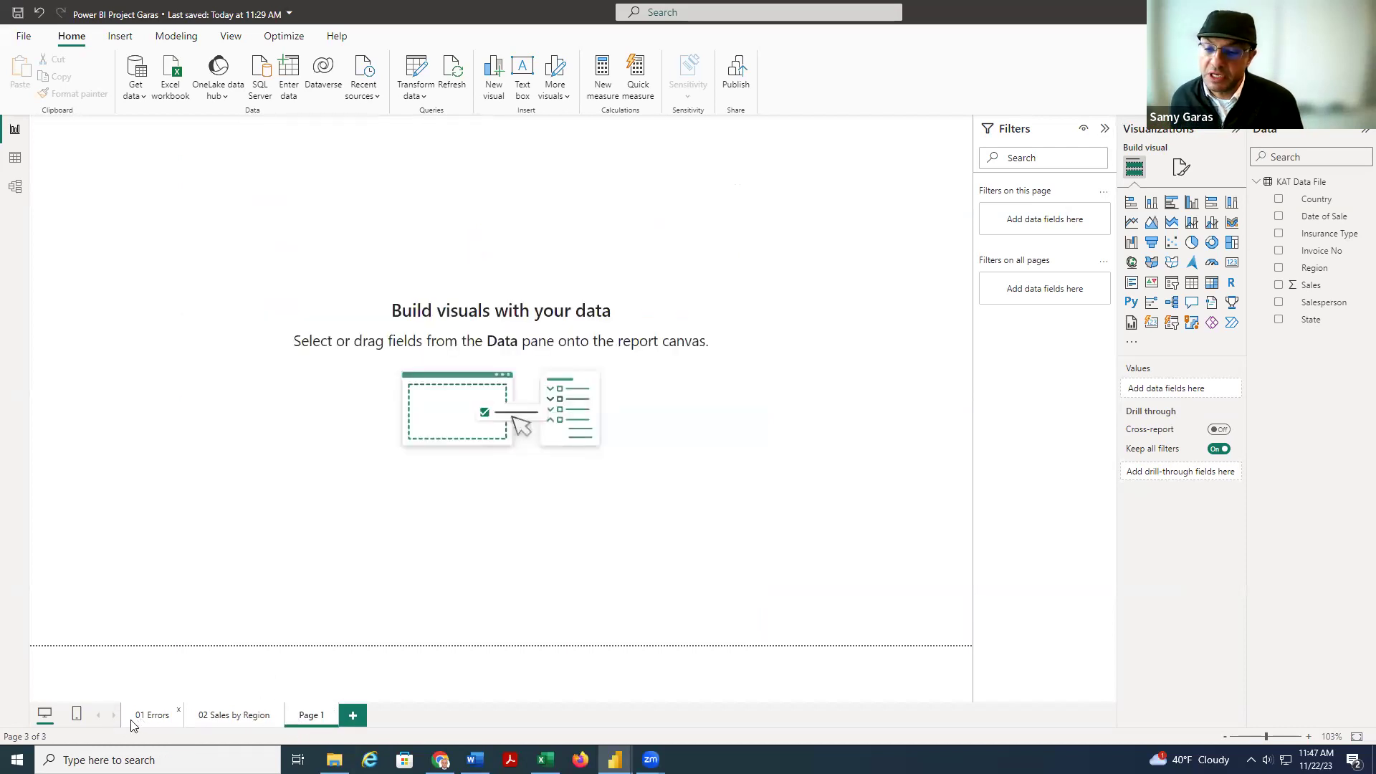
{"action": "right_click", "coordinate": [301, 722]}
{"action": "left_click", "coordinate": [352, 675]}
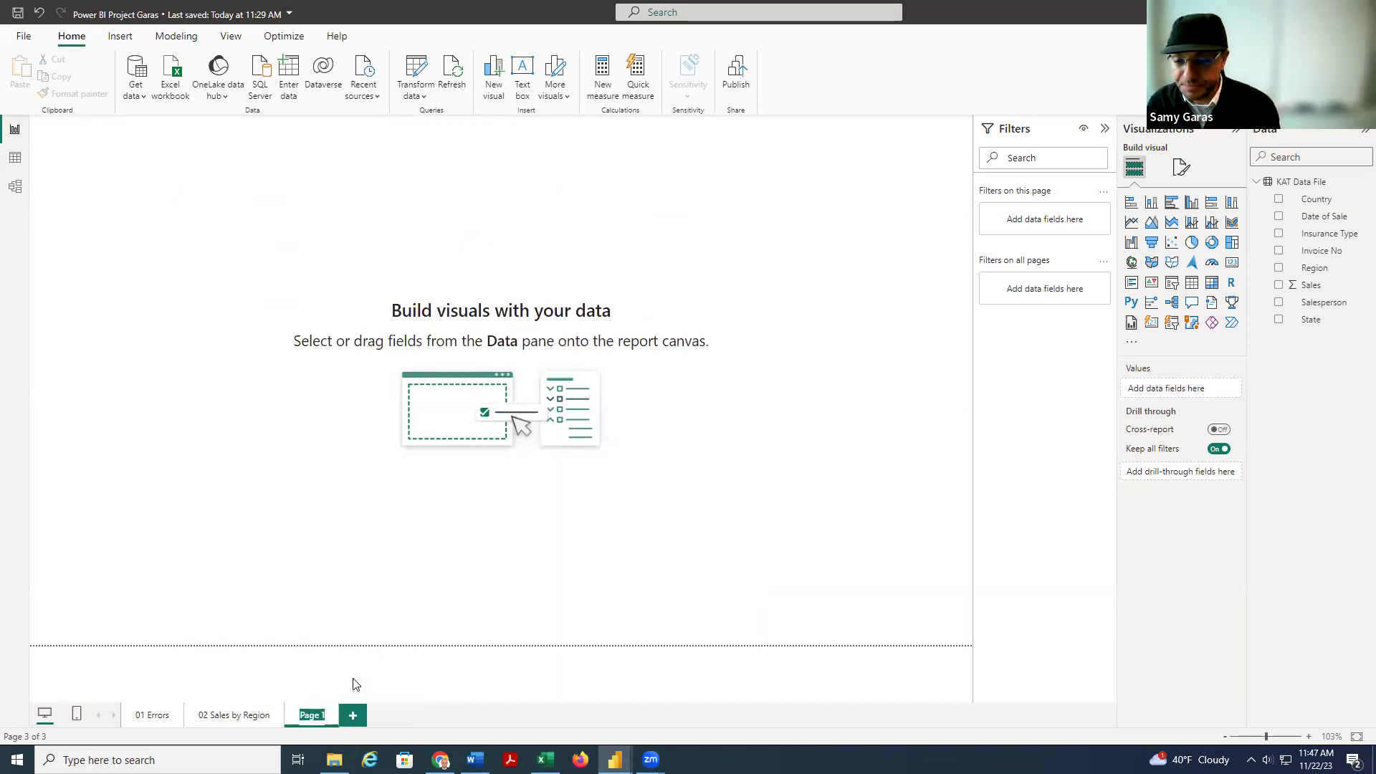
{"action": "type", "text": "02 Sale"}
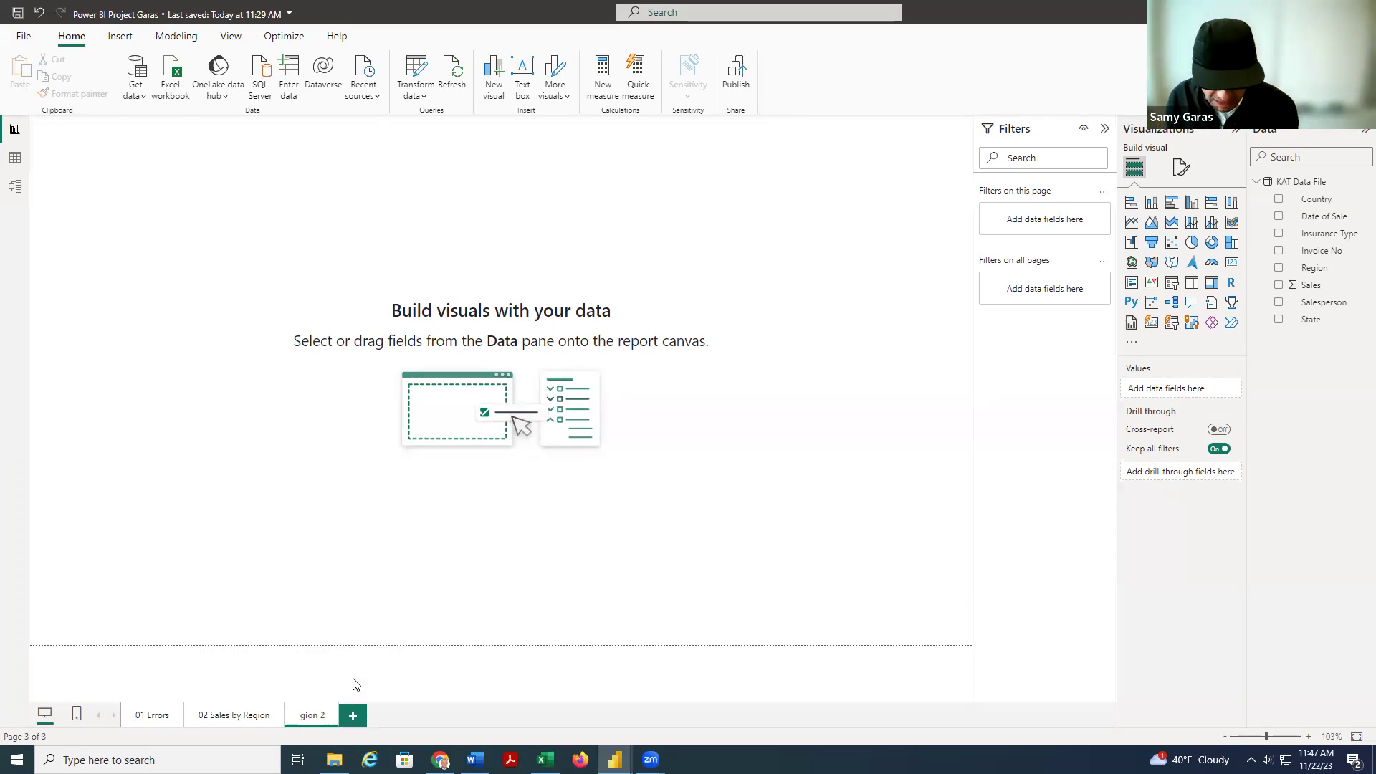
{"action": "key", "text": "Return"}
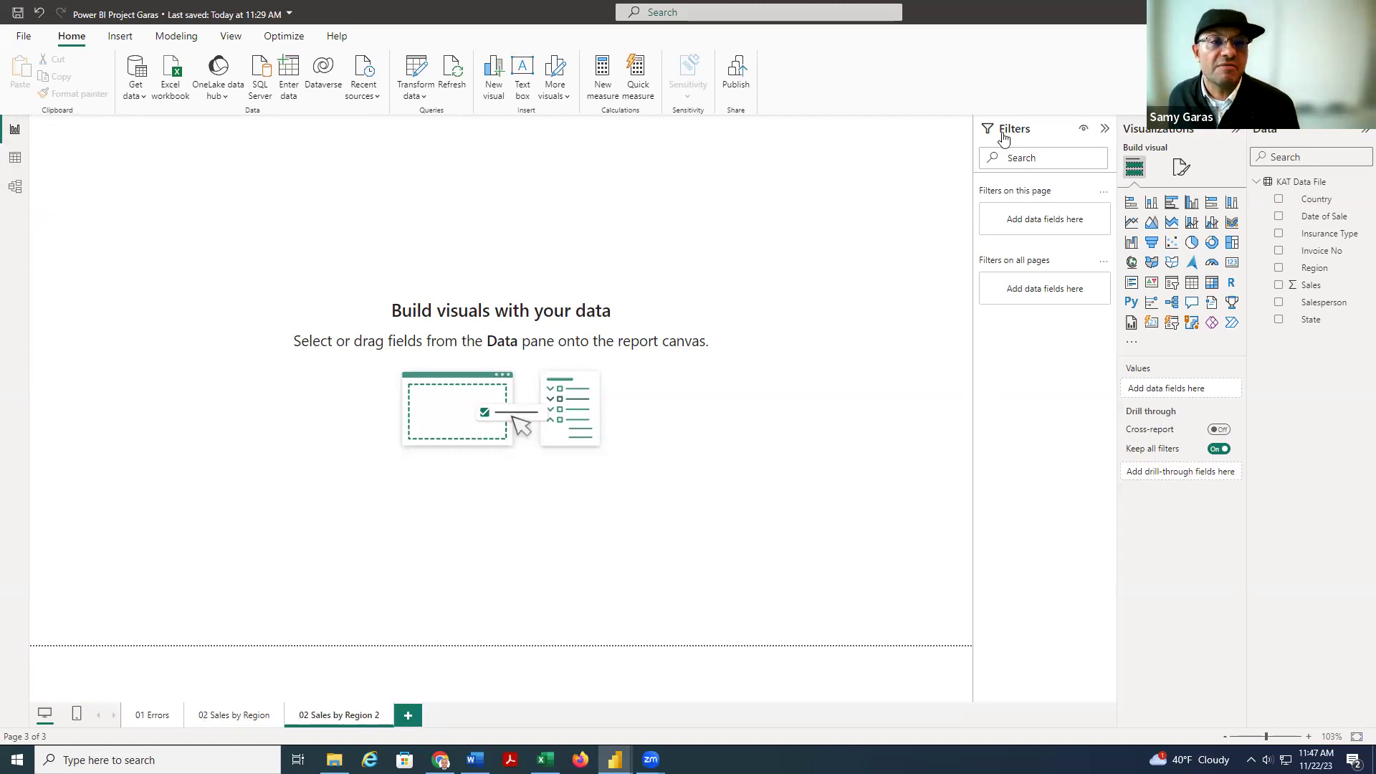
- Collapse and re-expand the Filters, Visualizations and Data panes and the KAT Data File field list
{"action": "left_click", "coordinate": [1106, 130]}
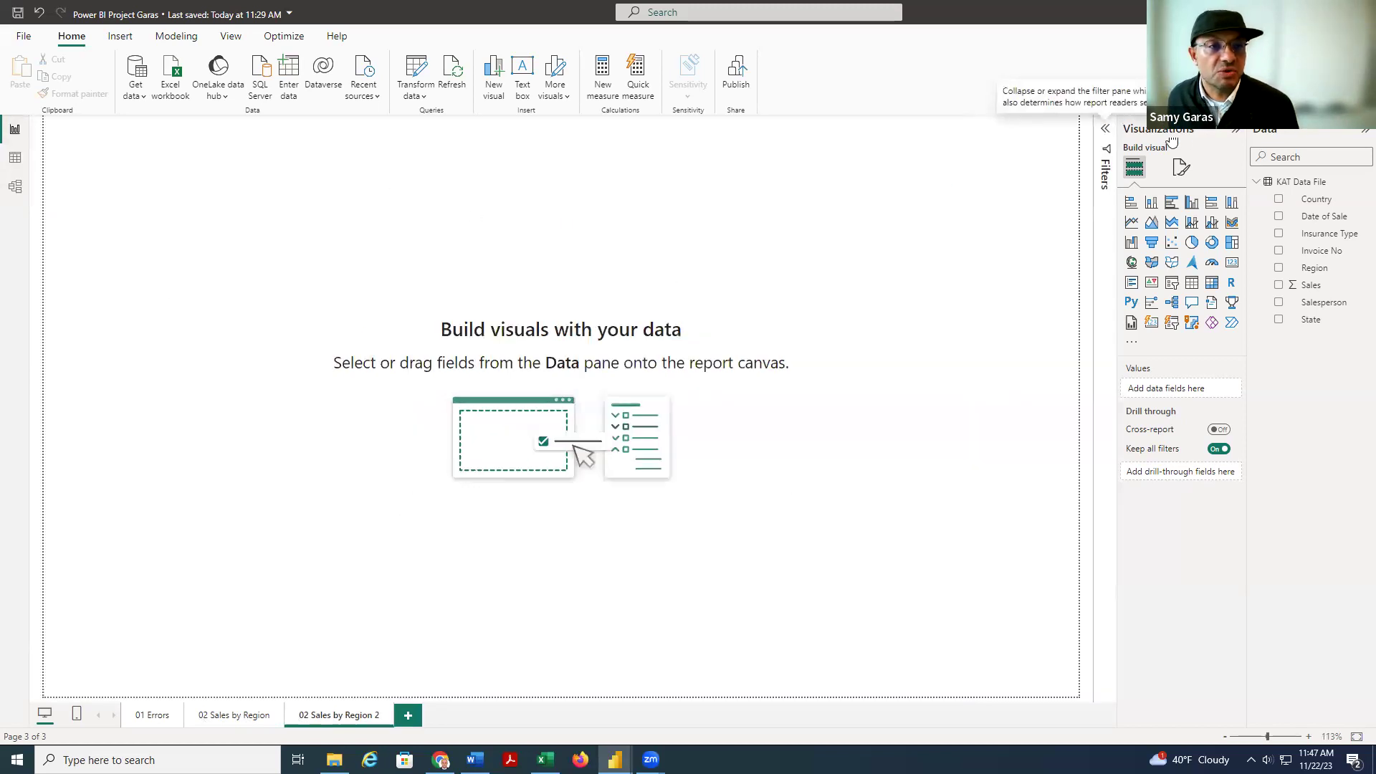
{"action": "left_click", "coordinate": [1236, 134]}
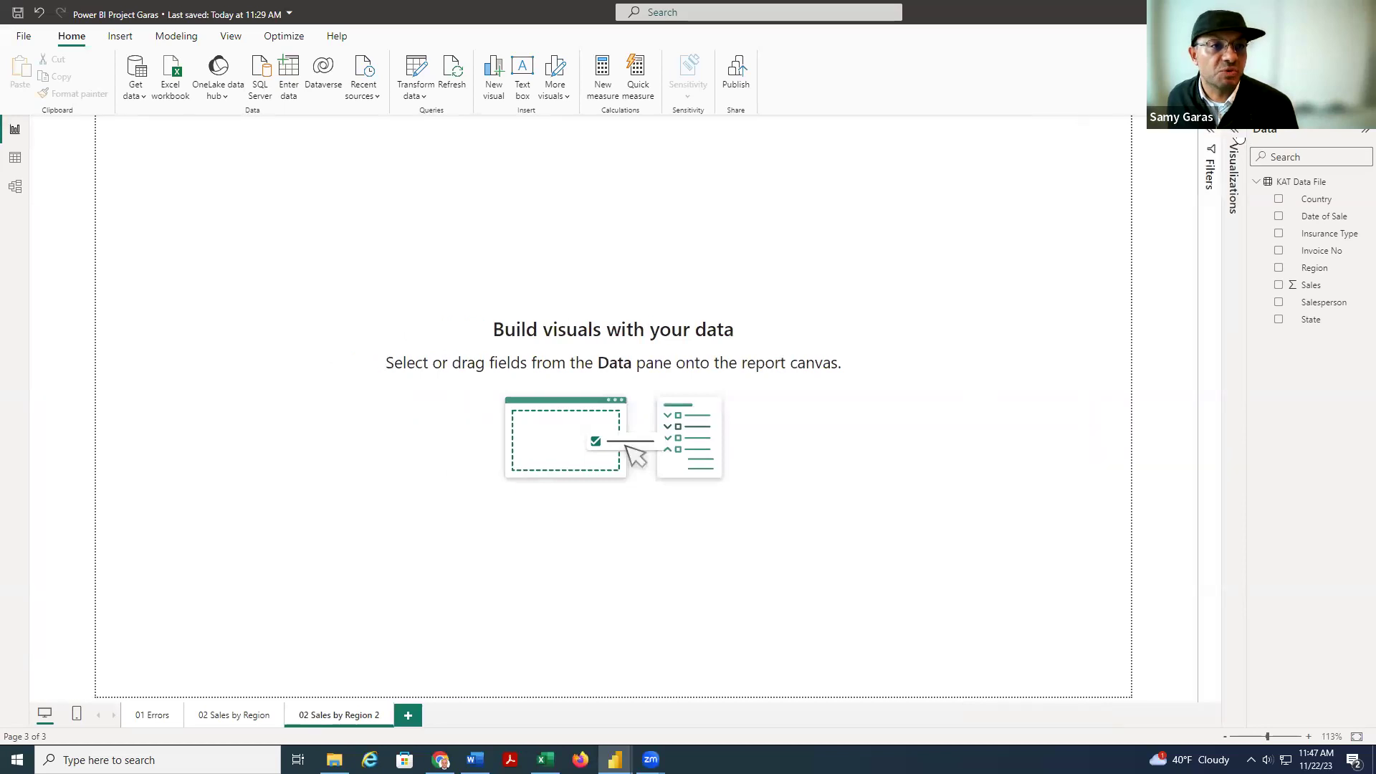
{"action": "left_click", "coordinate": [1361, 132]}
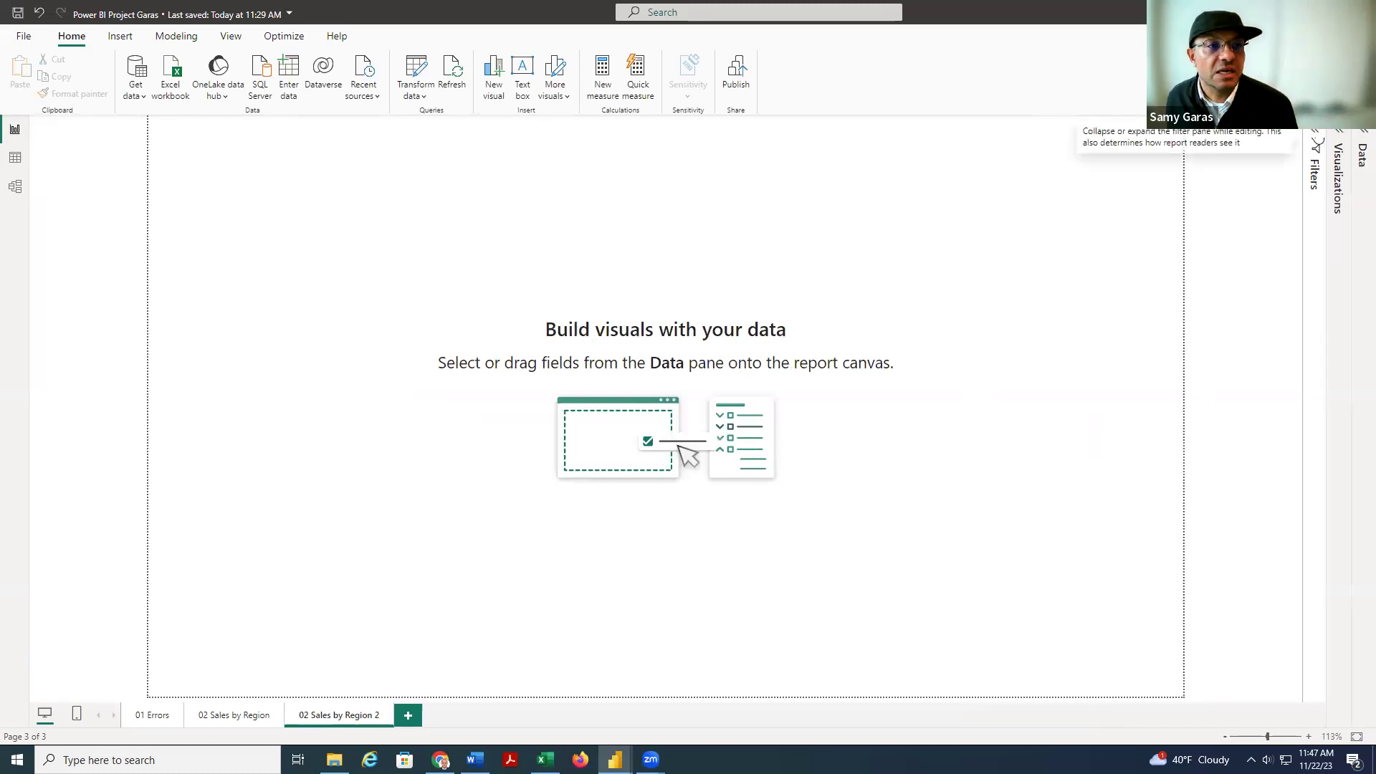
{"action": "left_click", "coordinate": [1316, 140]}
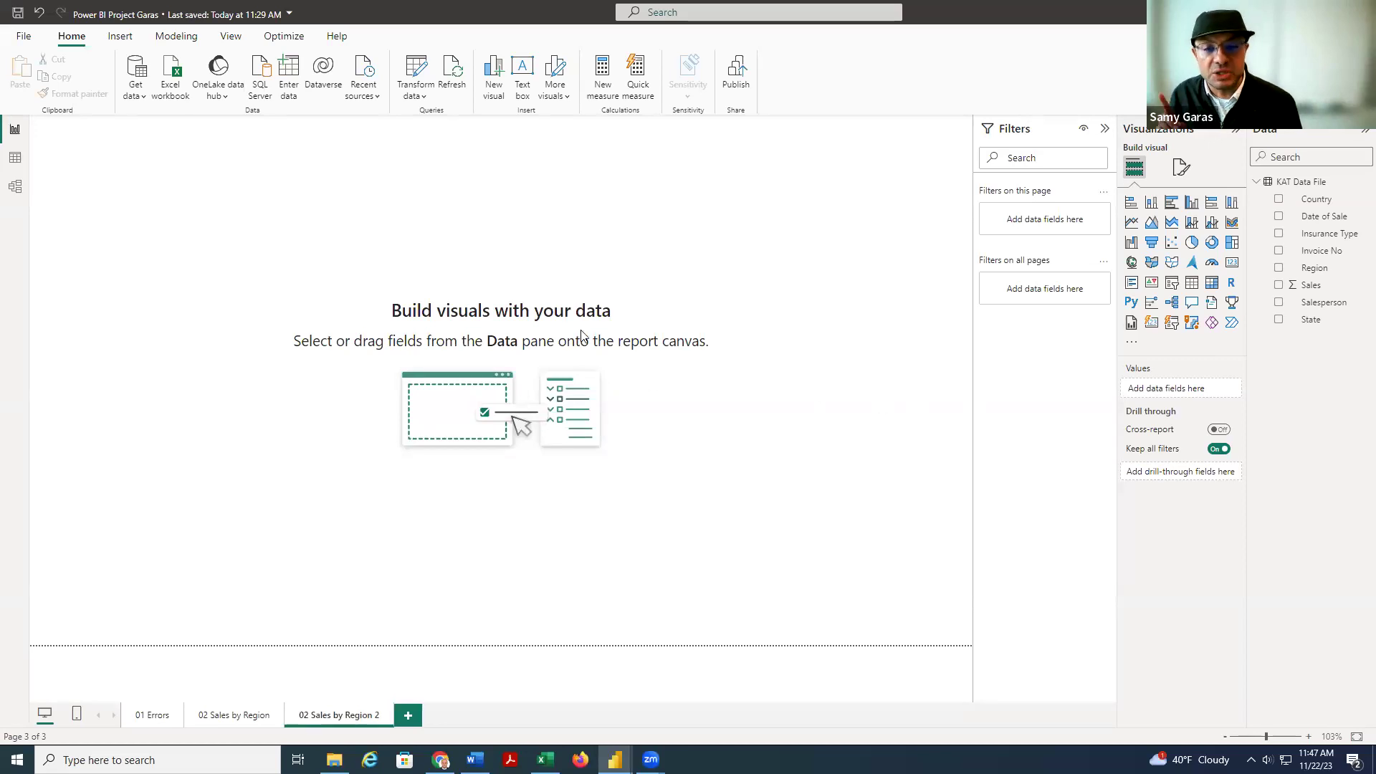
{"action": "left_click", "coordinate": [1256, 182]}
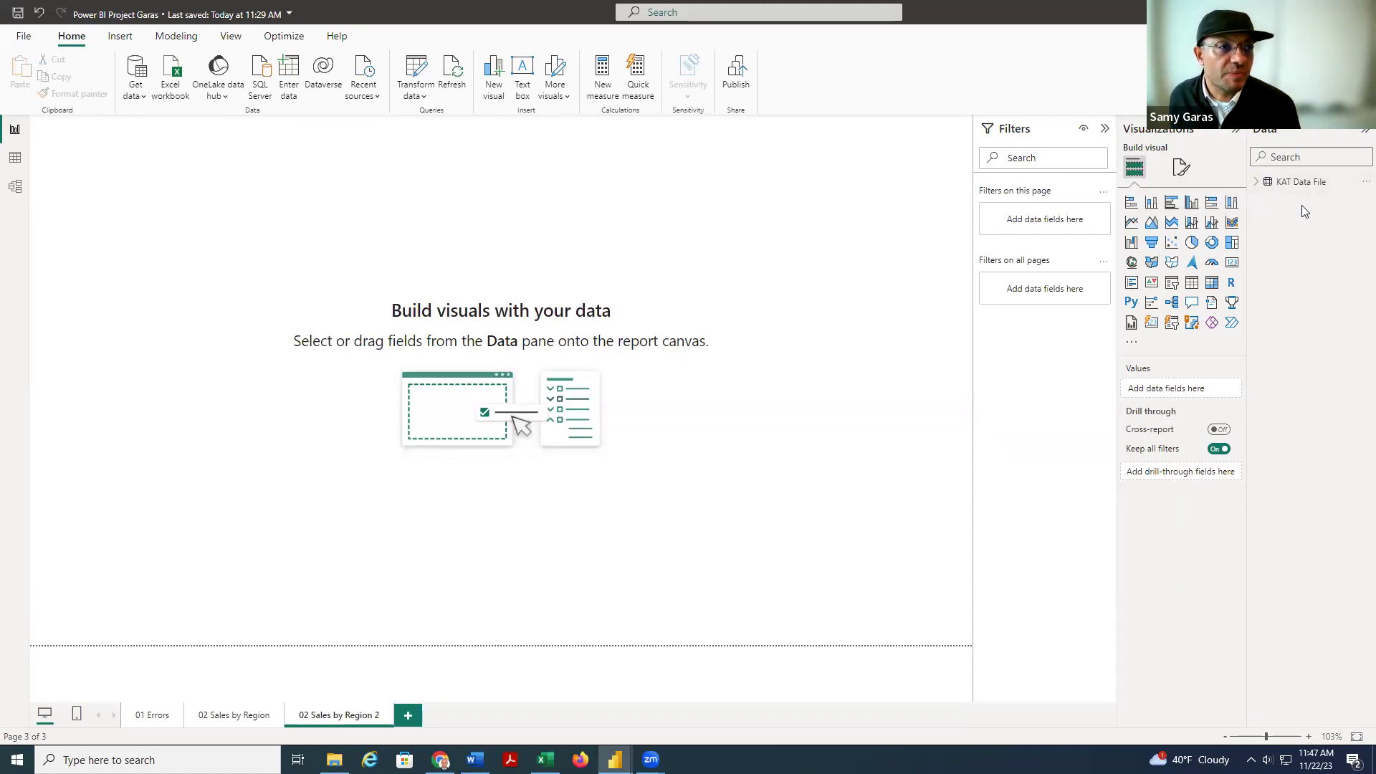
{"action": "left_click", "coordinate": [1256, 185]}
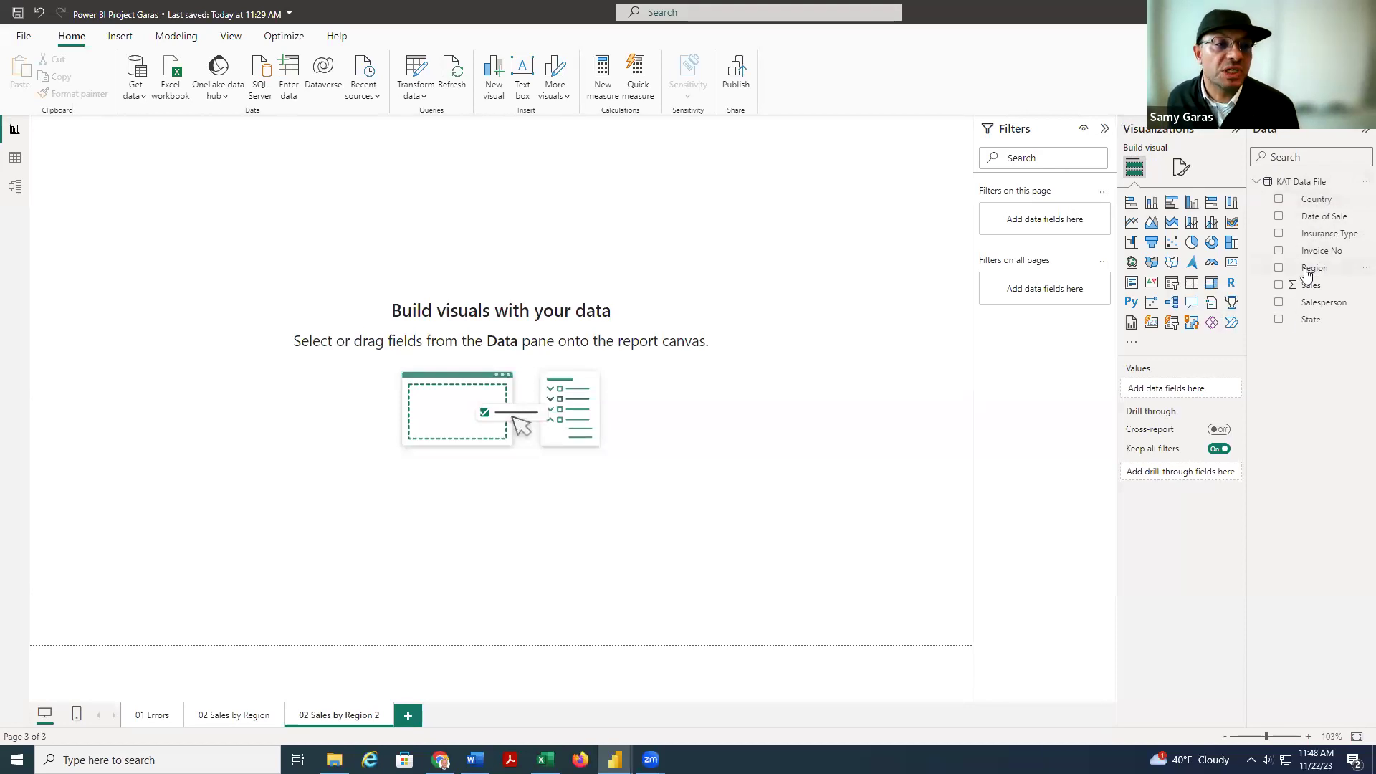
- Build a table of Region and Sales near the top of the new page and compare it with the 02 Sales by Region page
{"action": "left_click_drag", "start_coordinate": [1303, 272], "coordinate": [322, 185]}
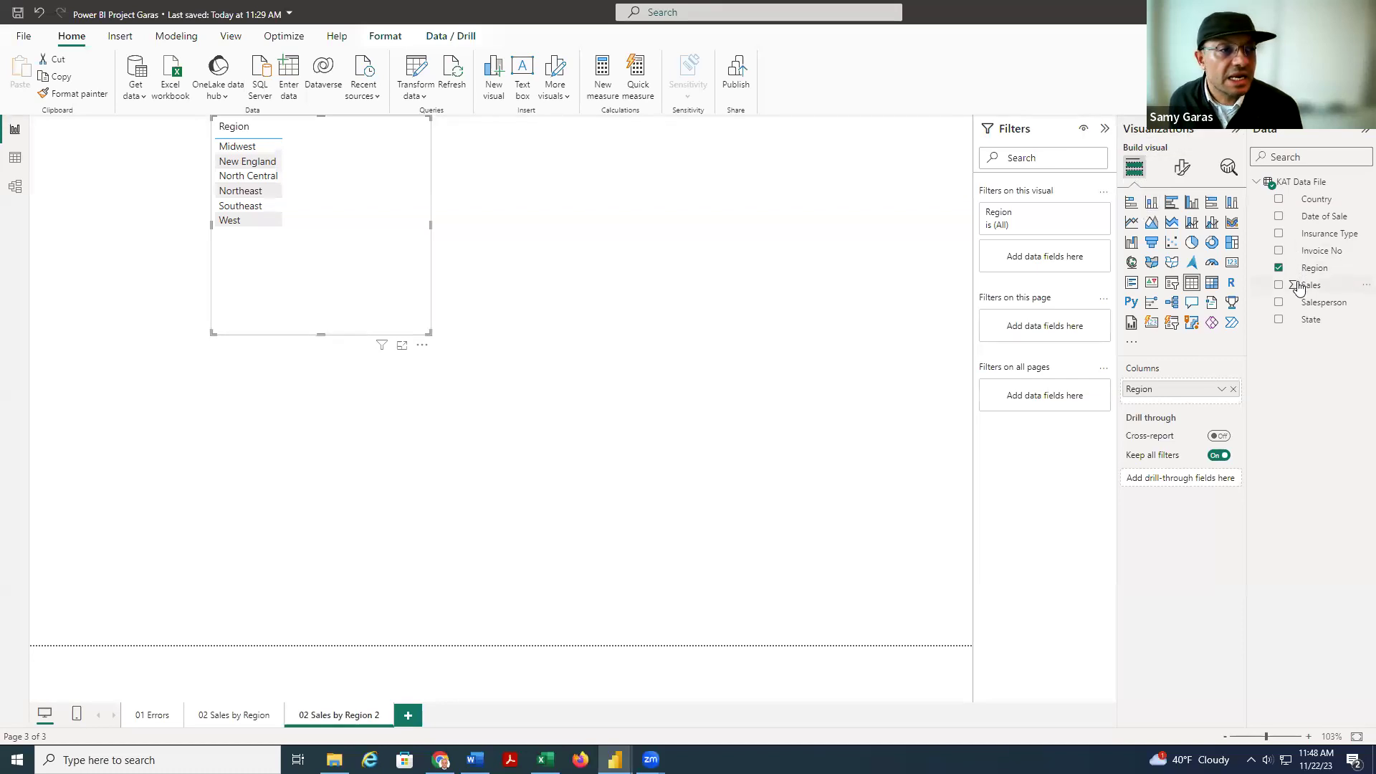
{"action": "left_click_drag", "start_coordinate": [1298, 286], "coordinate": [366, 156]}
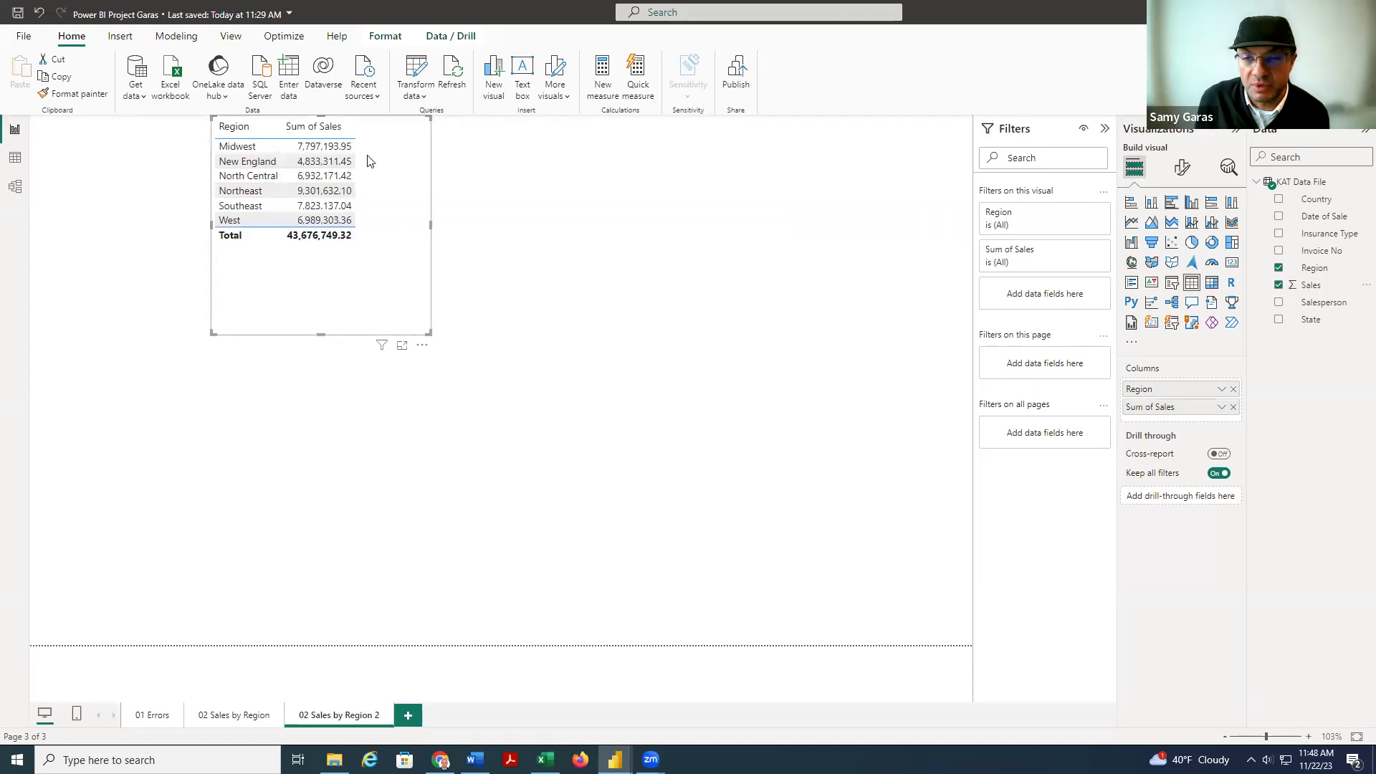
{"action": "left_click", "coordinate": [228, 715]}
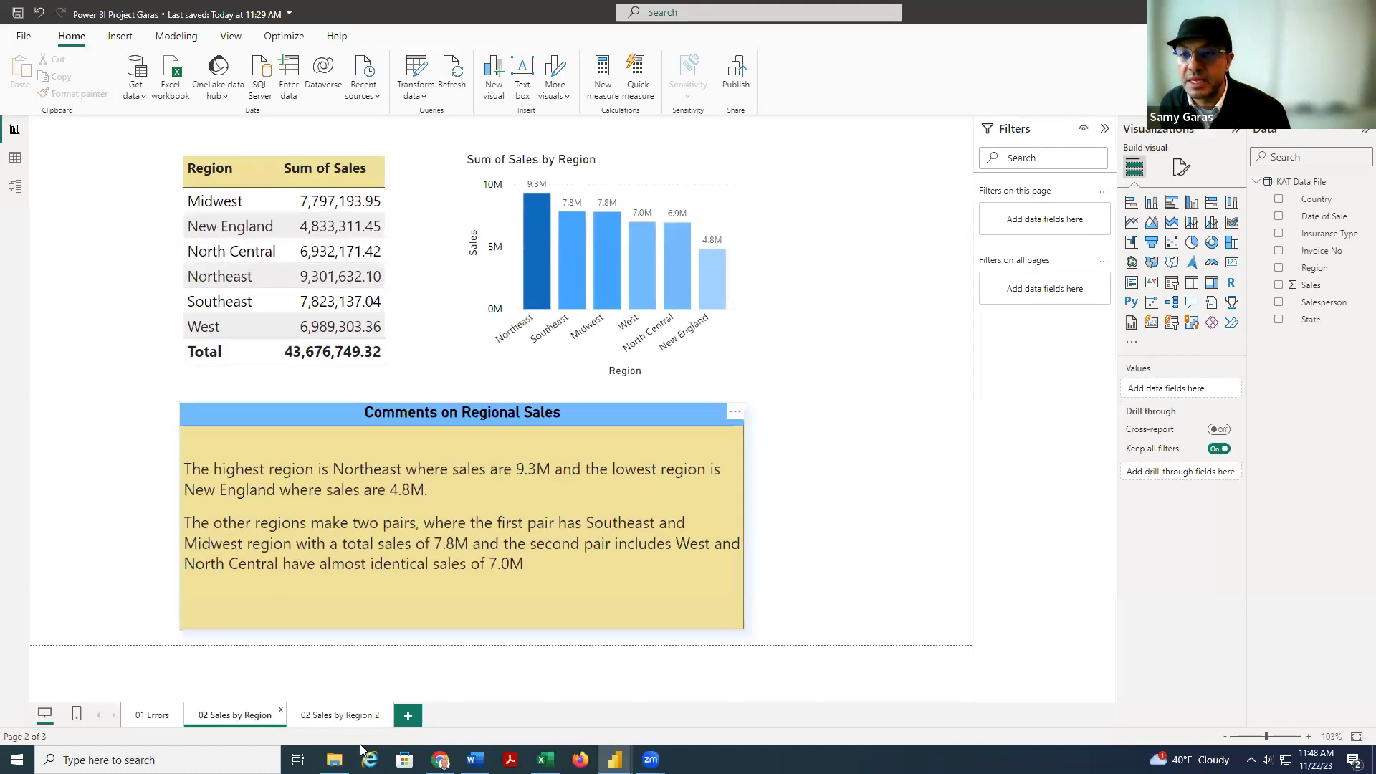
{"action": "left_click", "coordinate": [342, 714]}
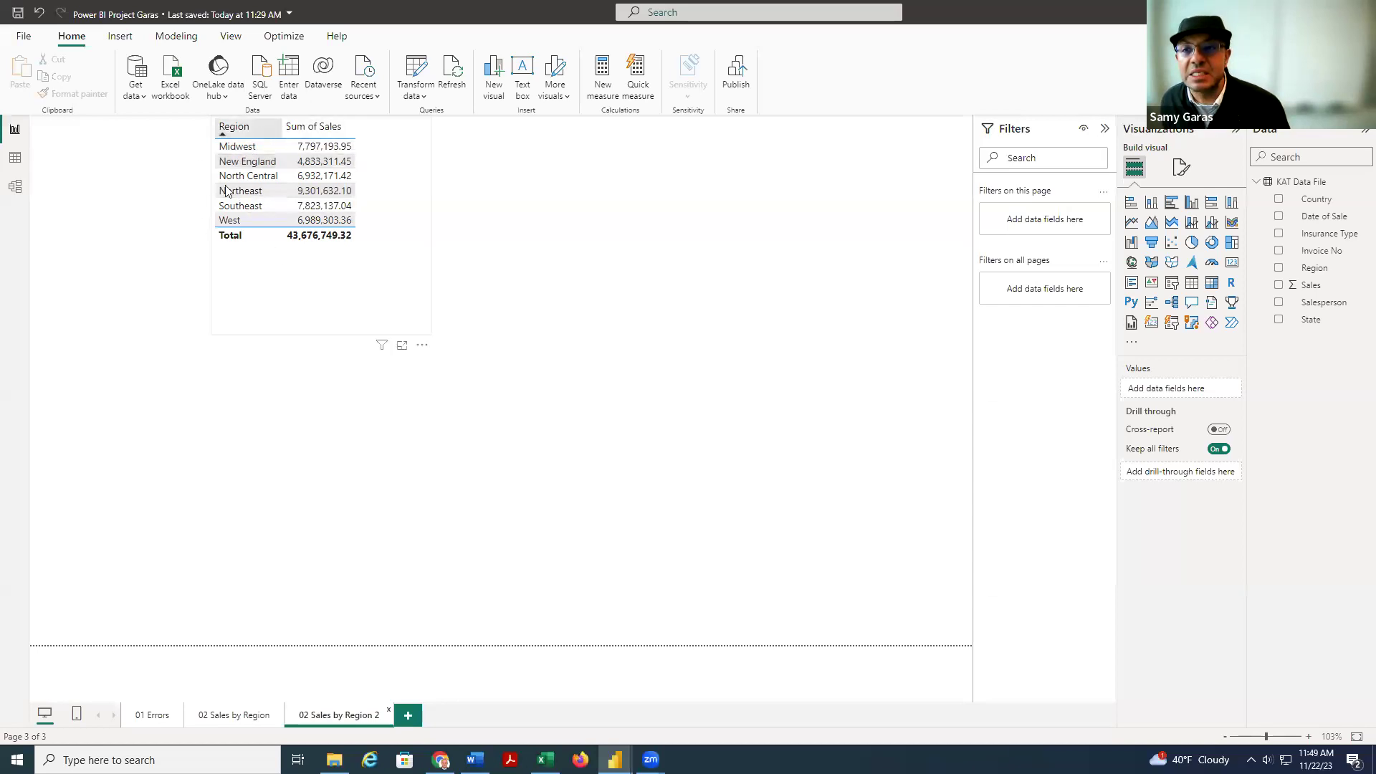
{"action": "left_click", "coordinate": [226, 715]}
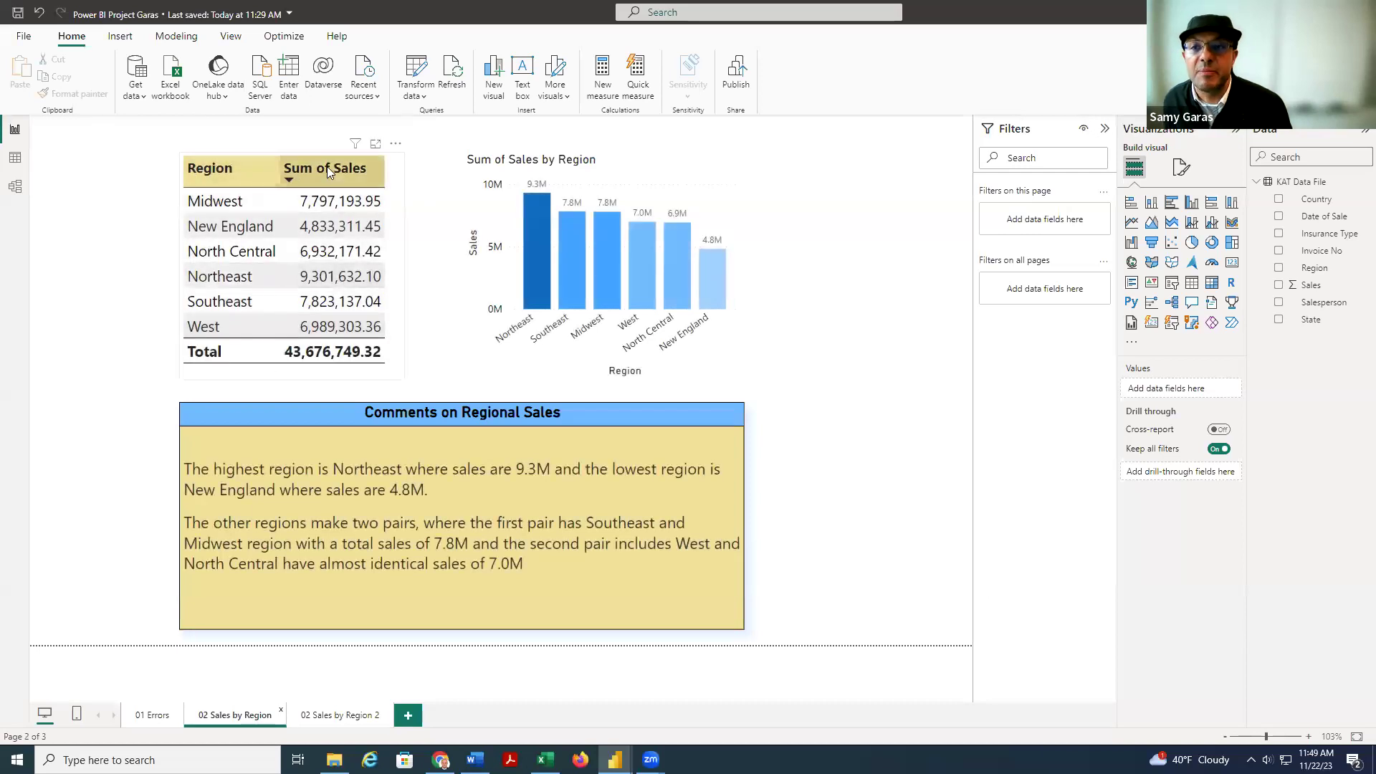
{"action": "left_click", "coordinate": [313, 723]}
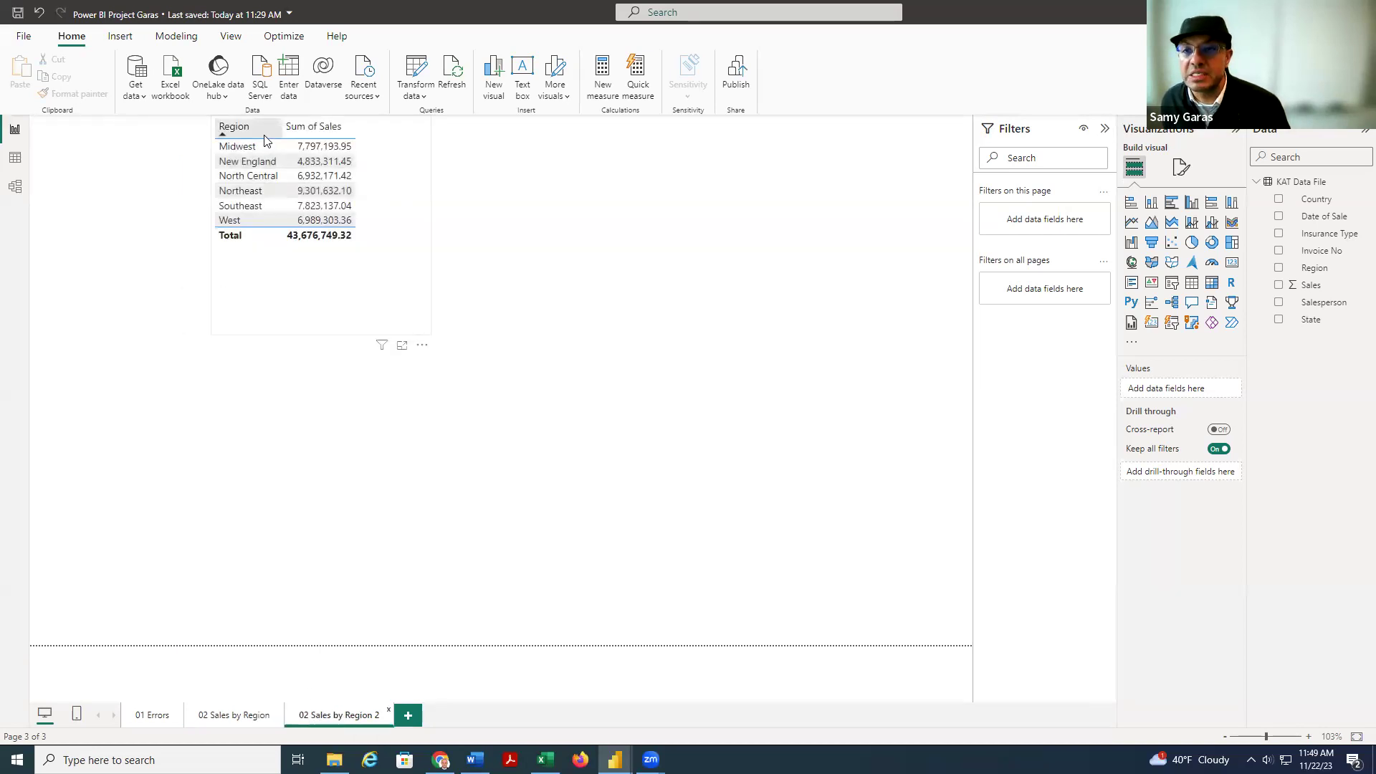
- Format the new table's column headers in bold at font size 15
{"action": "left_click", "coordinate": [385, 280]}
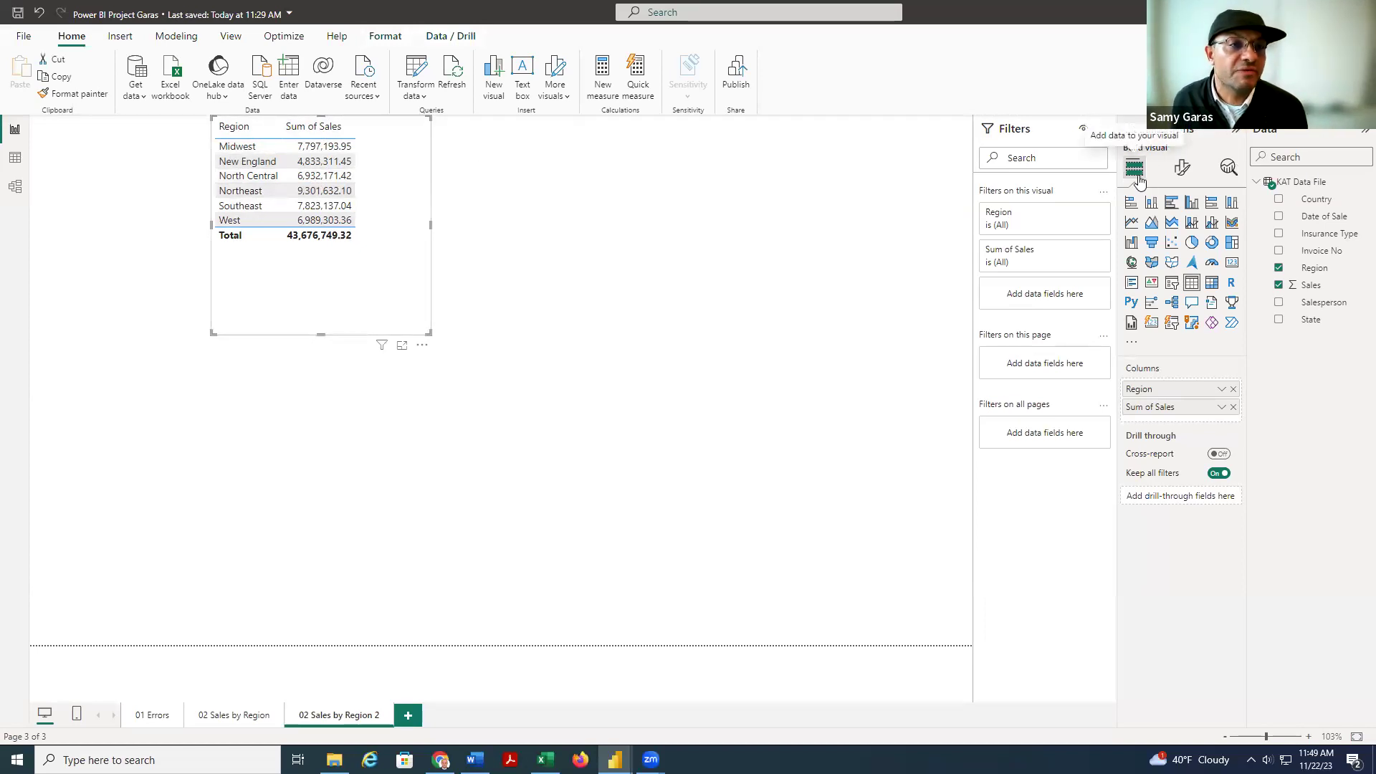
{"action": "left_click", "coordinate": [1181, 168]}
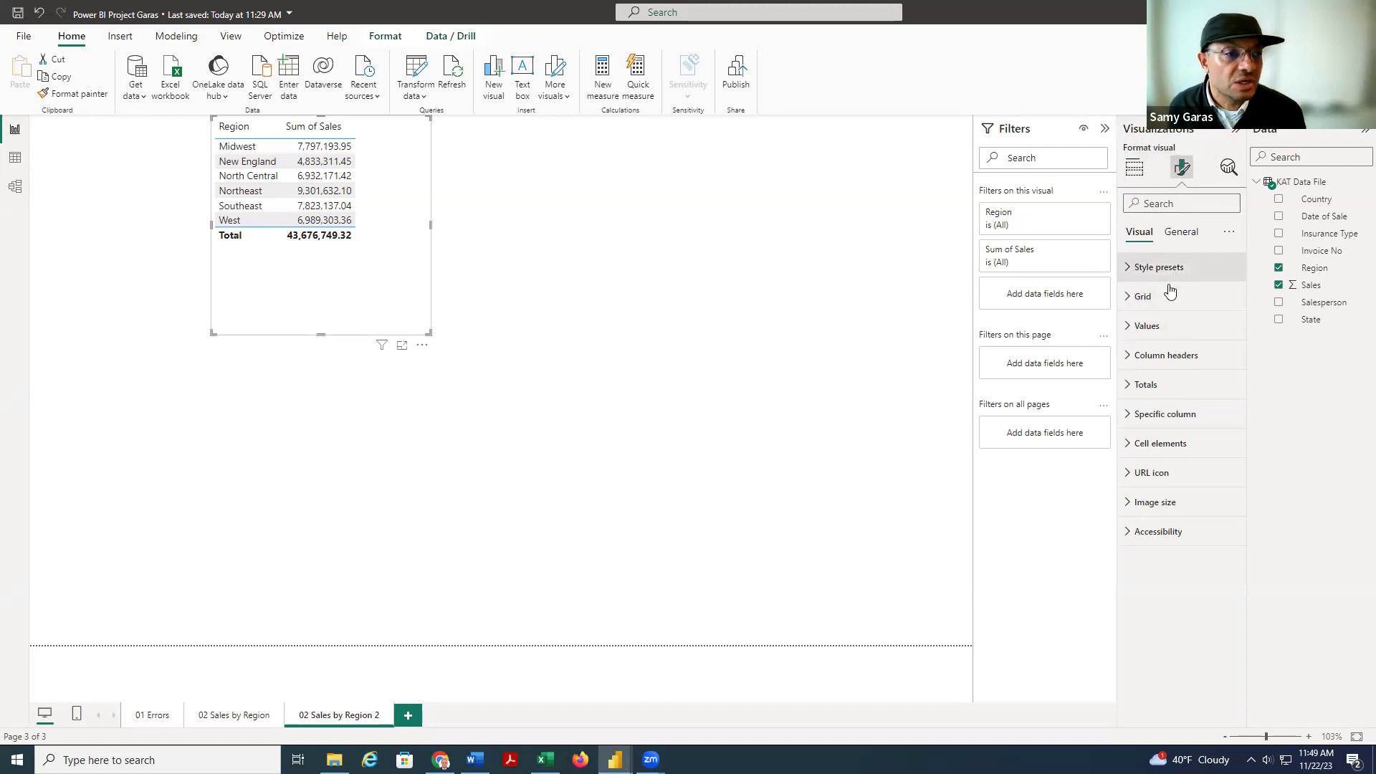
{"action": "left_click", "coordinate": [1135, 361]}
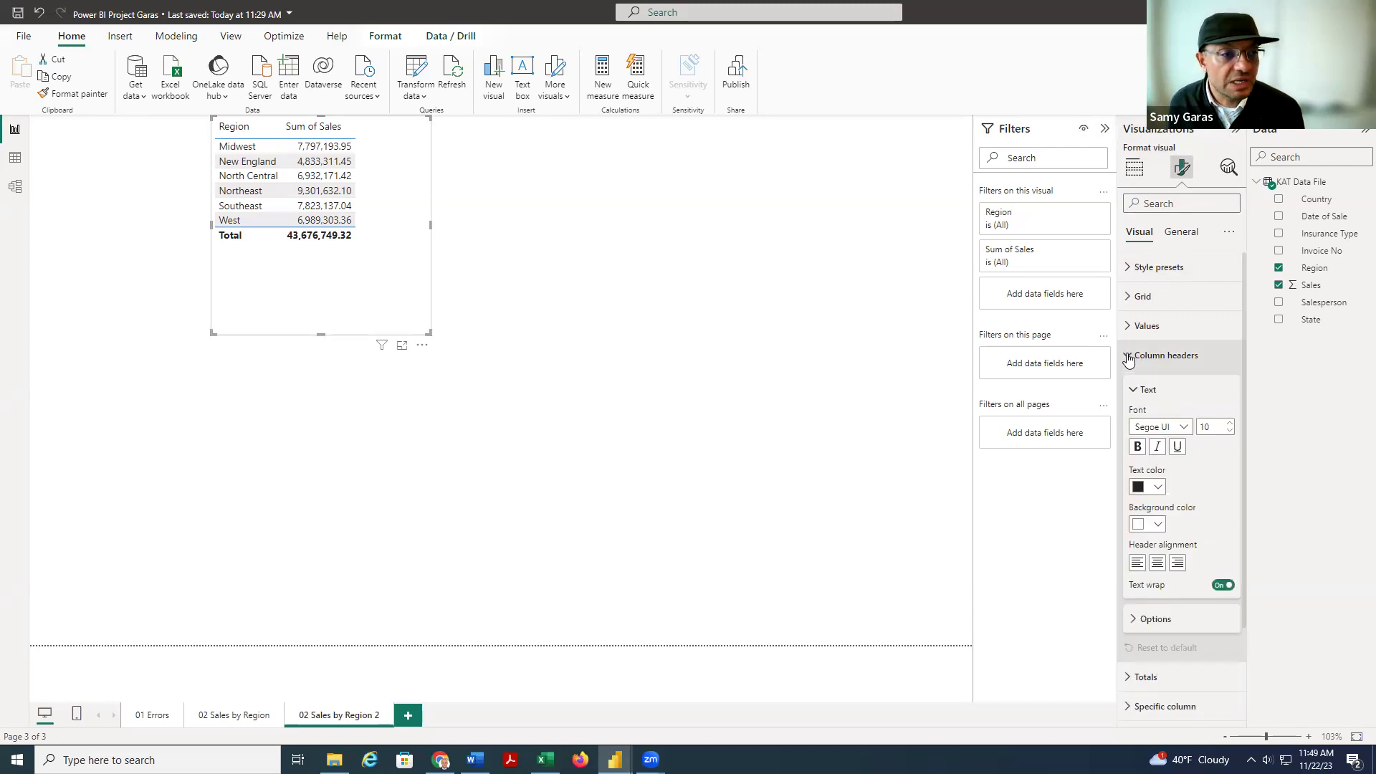
{"action": "left_click", "coordinate": [1129, 358]}
{"action": "left_click", "coordinate": [1129, 358]}
{"action": "left_click", "coordinate": [1129, 358]}
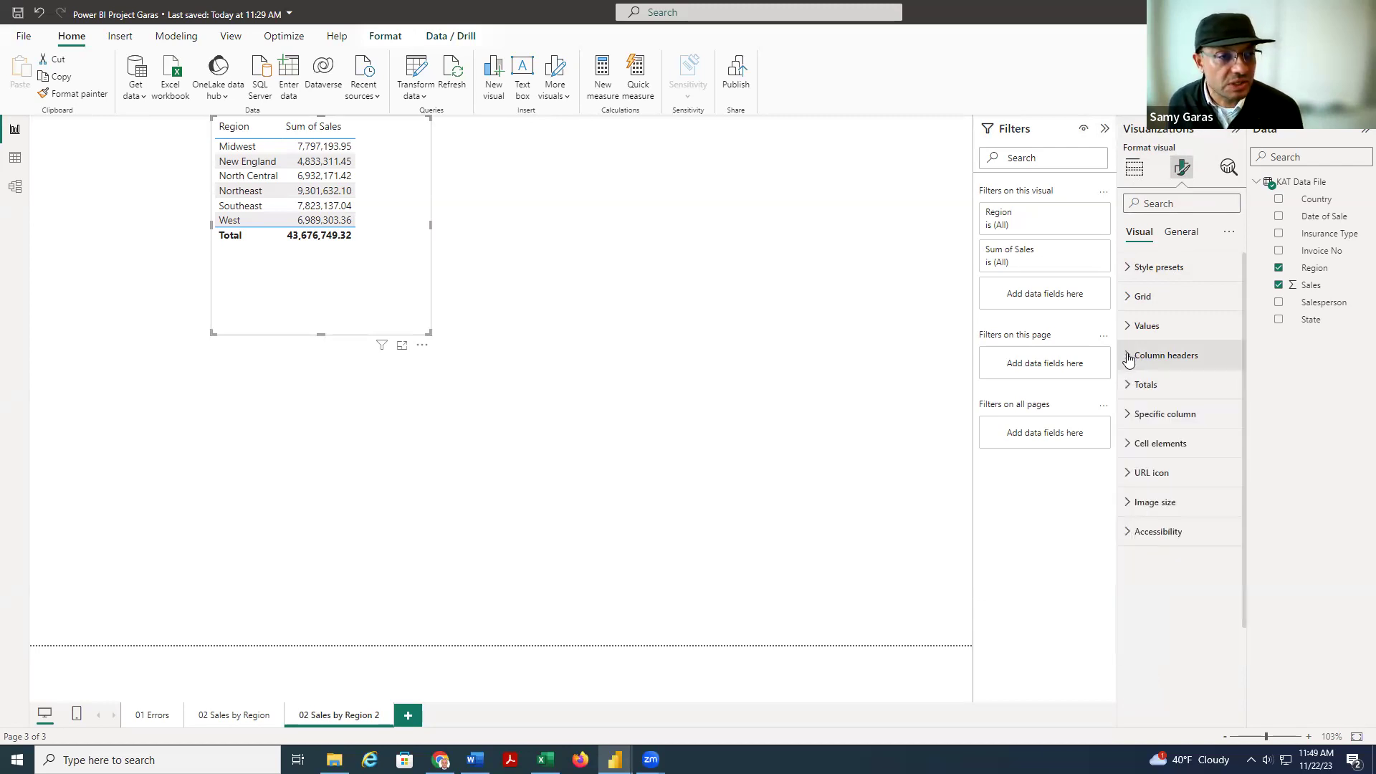
{"action": "left_click", "coordinate": [1130, 358]}
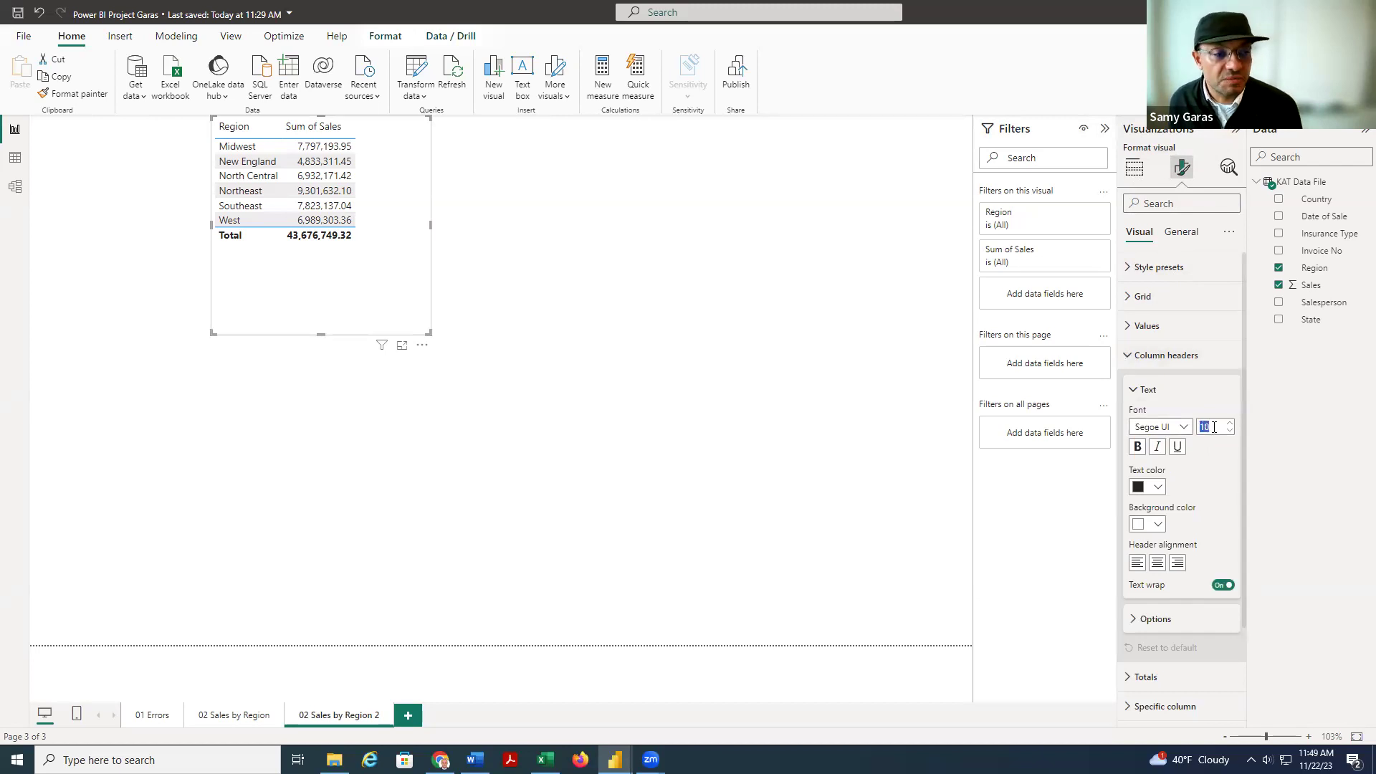
{"action": "type", "text": "15"}
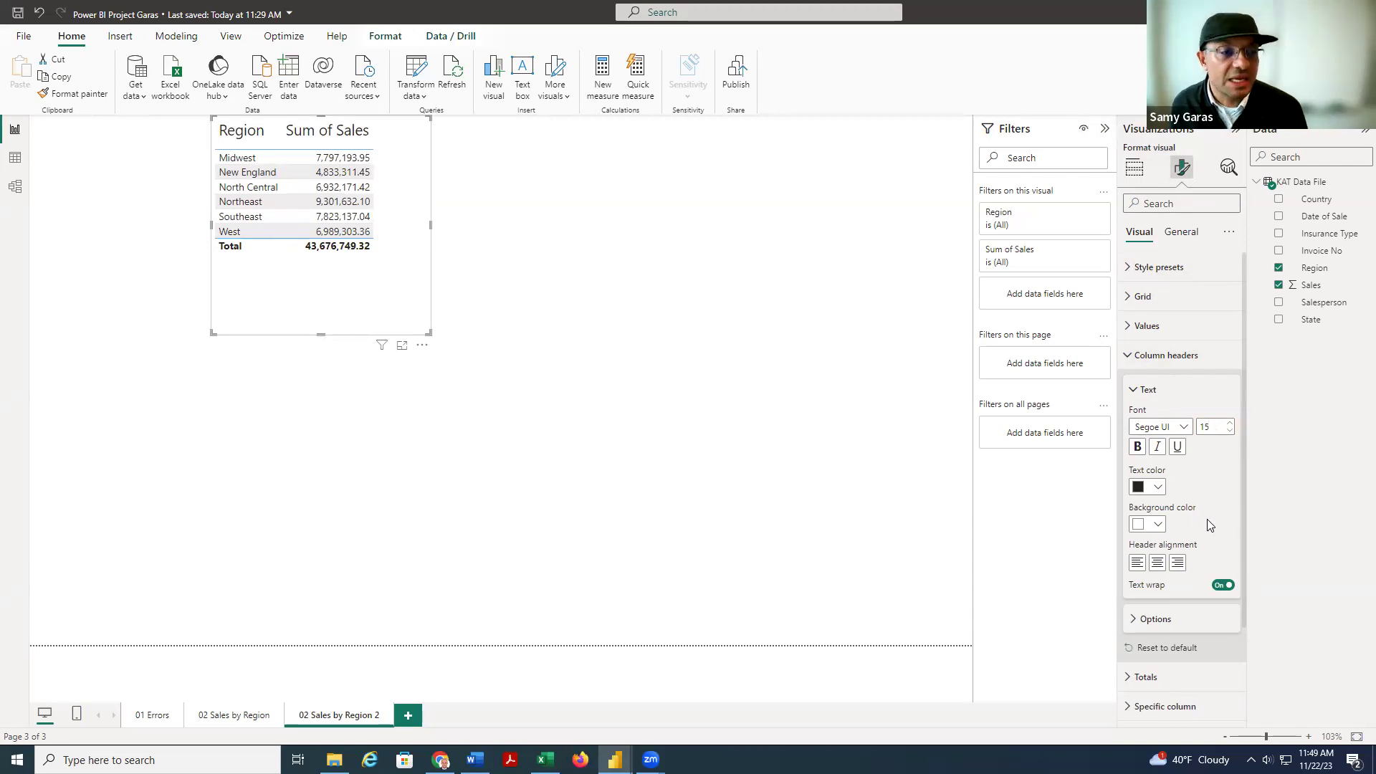
{"action": "left_click", "coordinate": [1140, 449]}
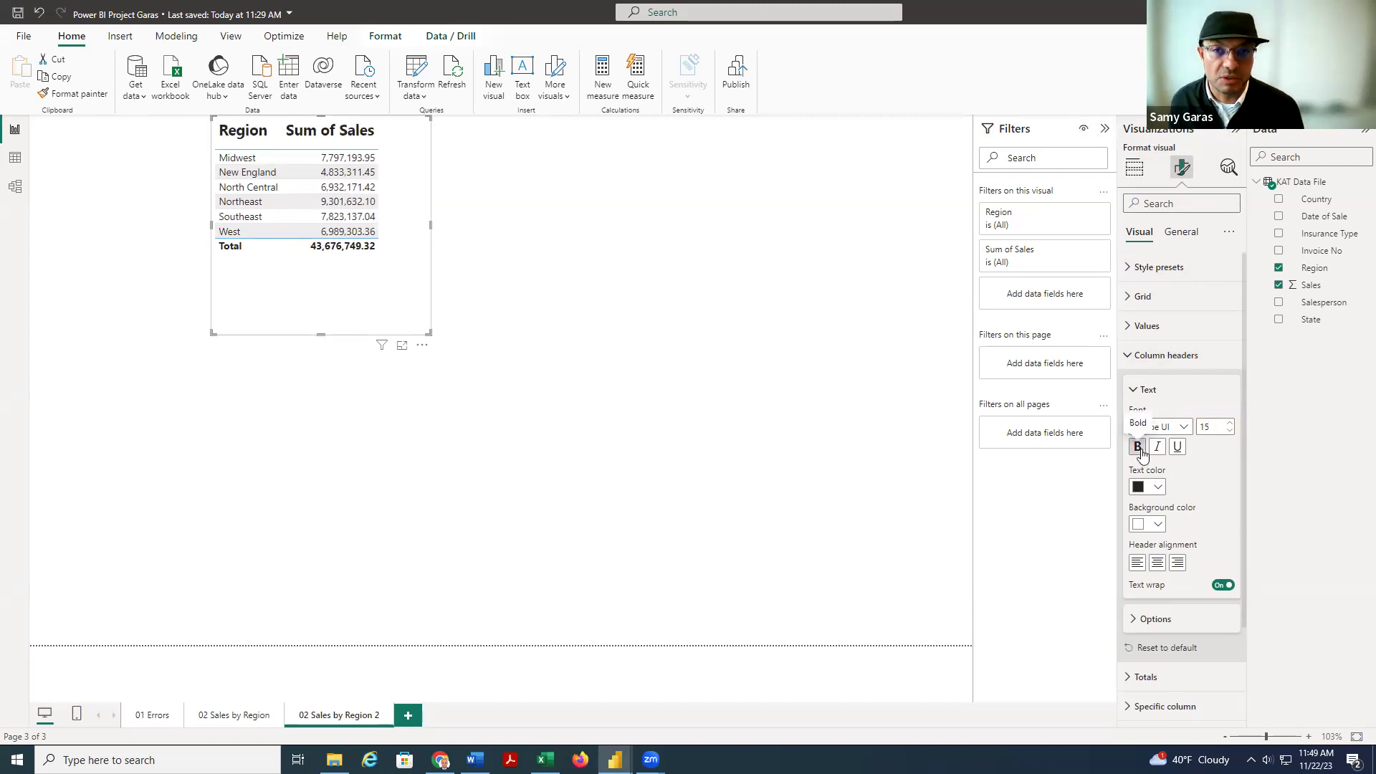
- Set the column header text color to black and center the headers
{"action": "left_click", "coordinate": [1155, 487]}
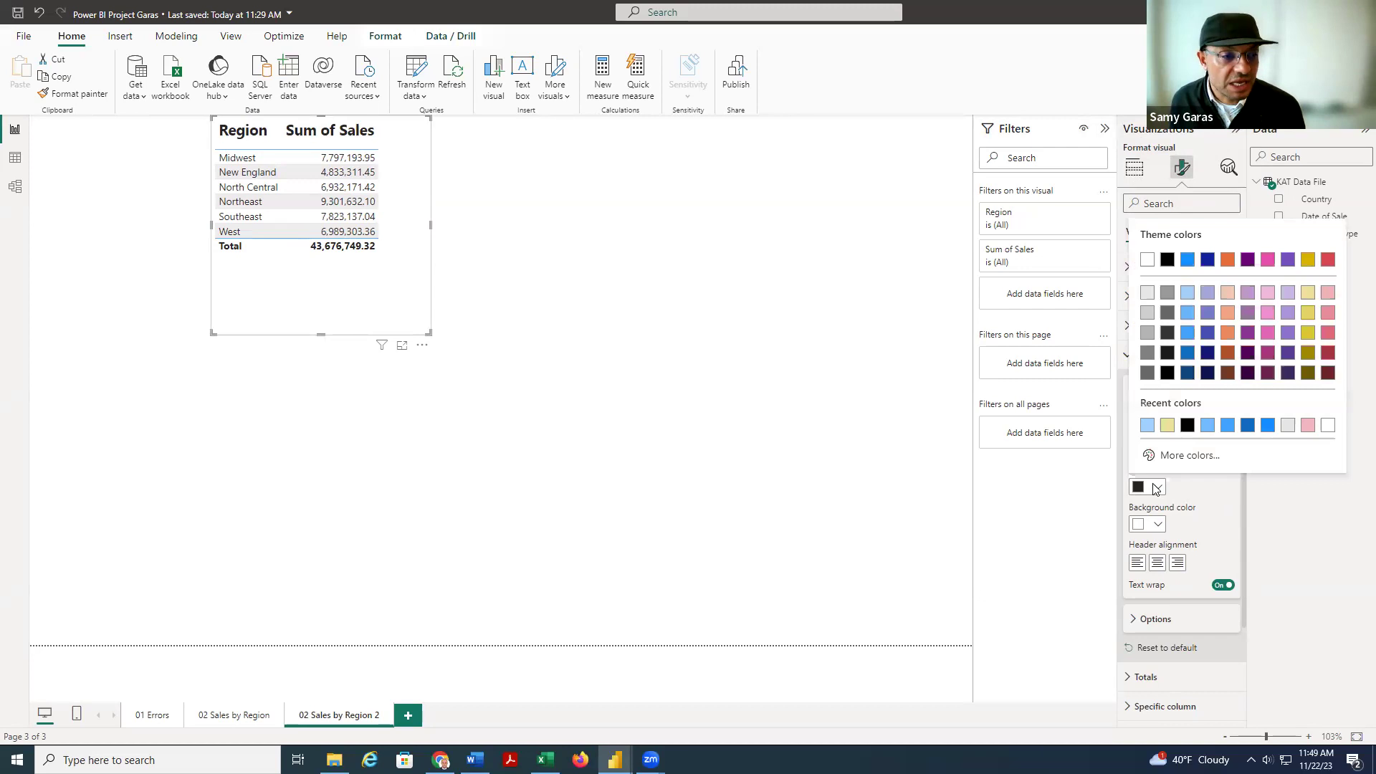
{"action": "left_click", "coordinate": [1187, 425]}
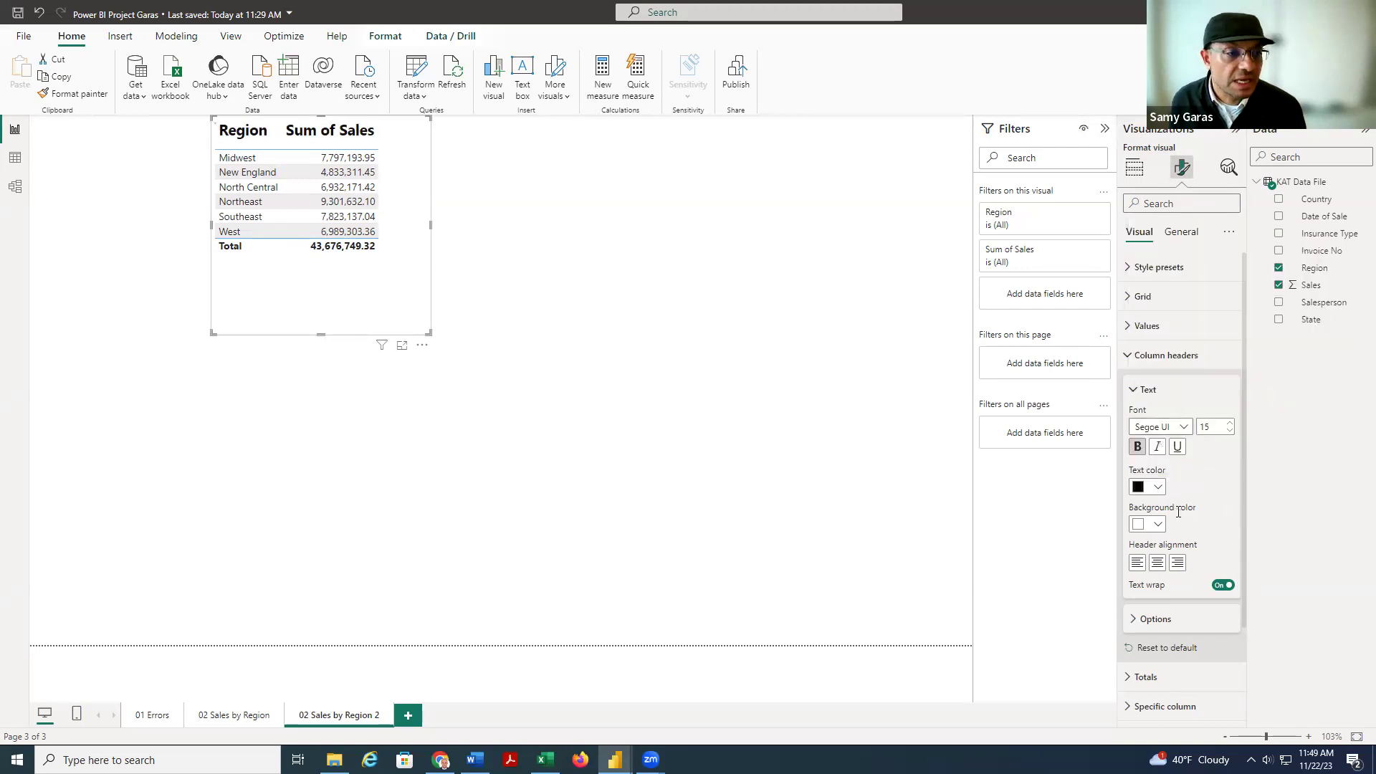
{"action": "left_click", "coordinate": [1156, 564]}
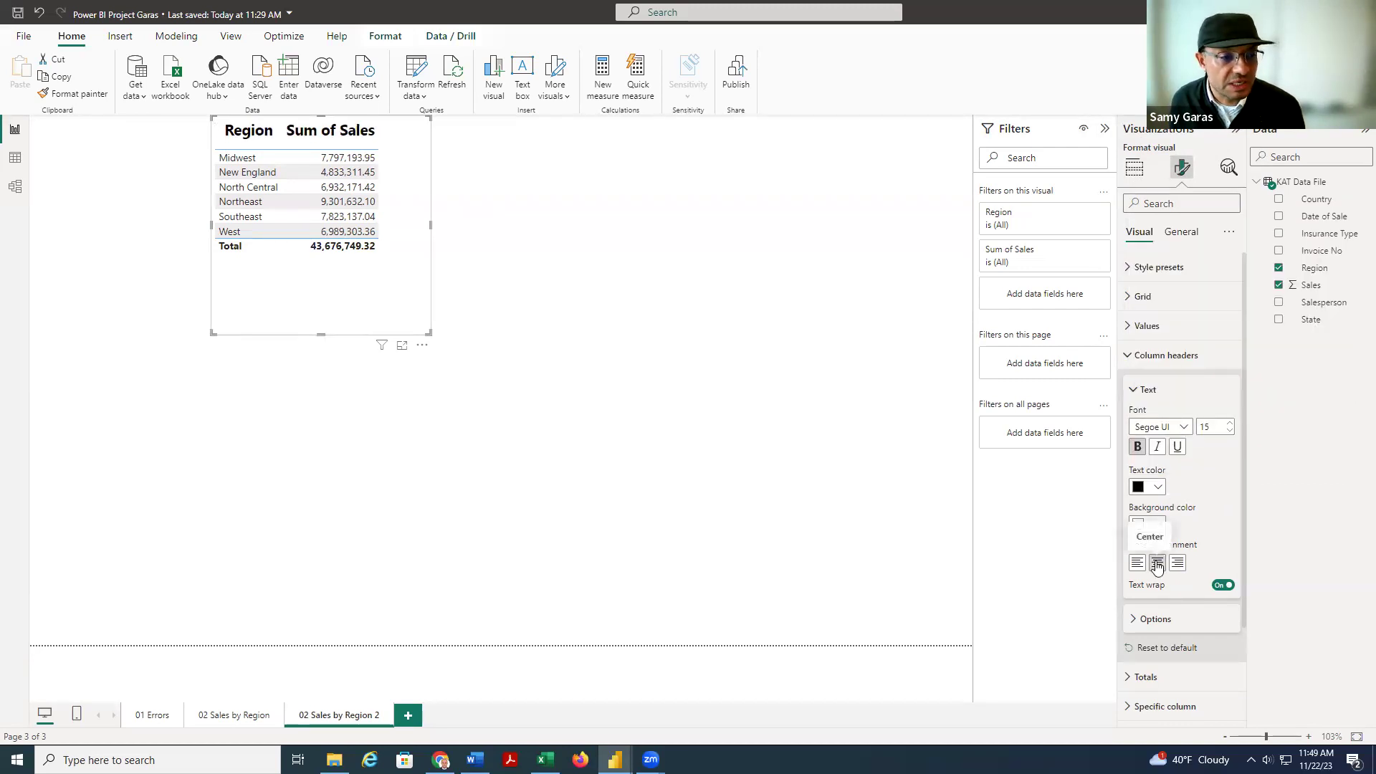
{"action": "left_click", "coordinate": [1134, 620]}
{"action": "scroll", "coordinate": [1171, 627], "scroll_direction": "down", "scroll_amount": 2}
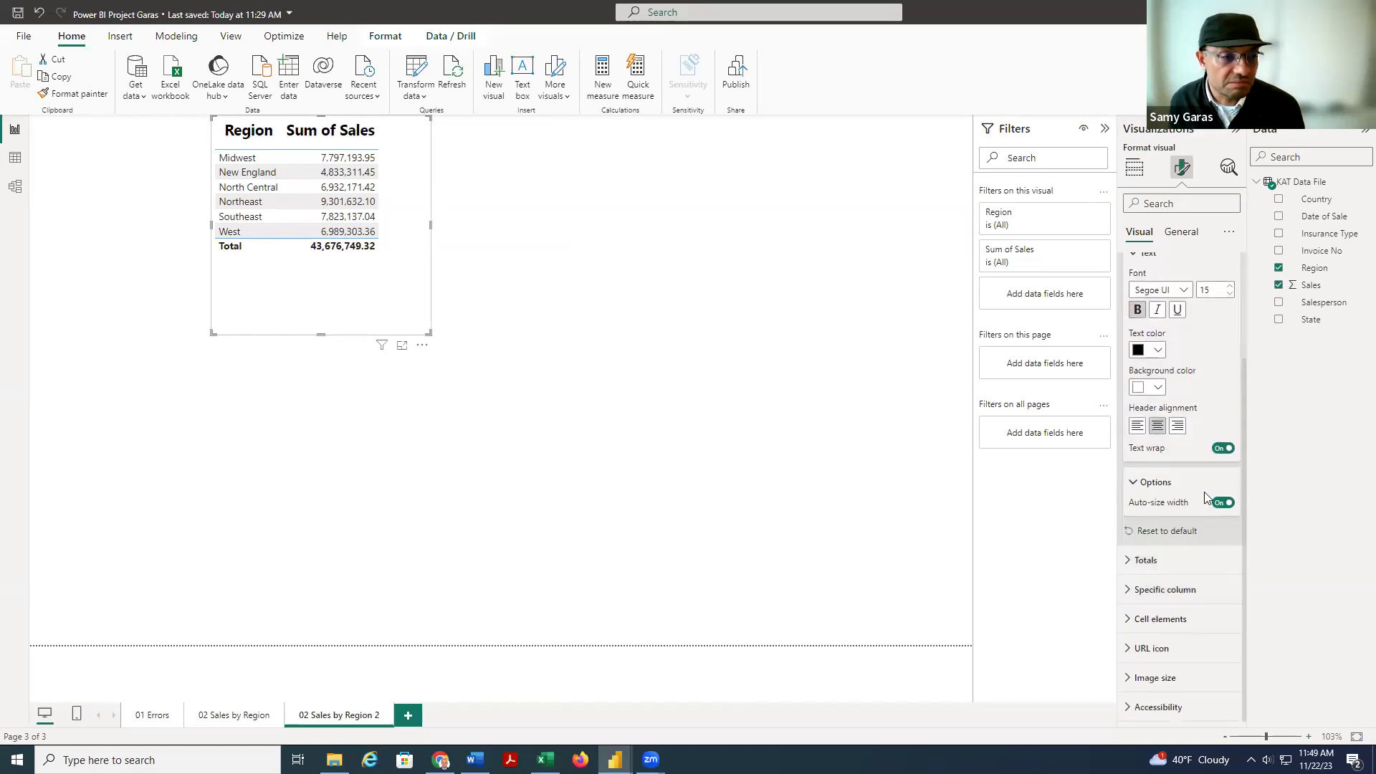
{"action": "scroll", "coordinate": [1194, 433], "scroll_direction": "up", "scroll_amount": 2}
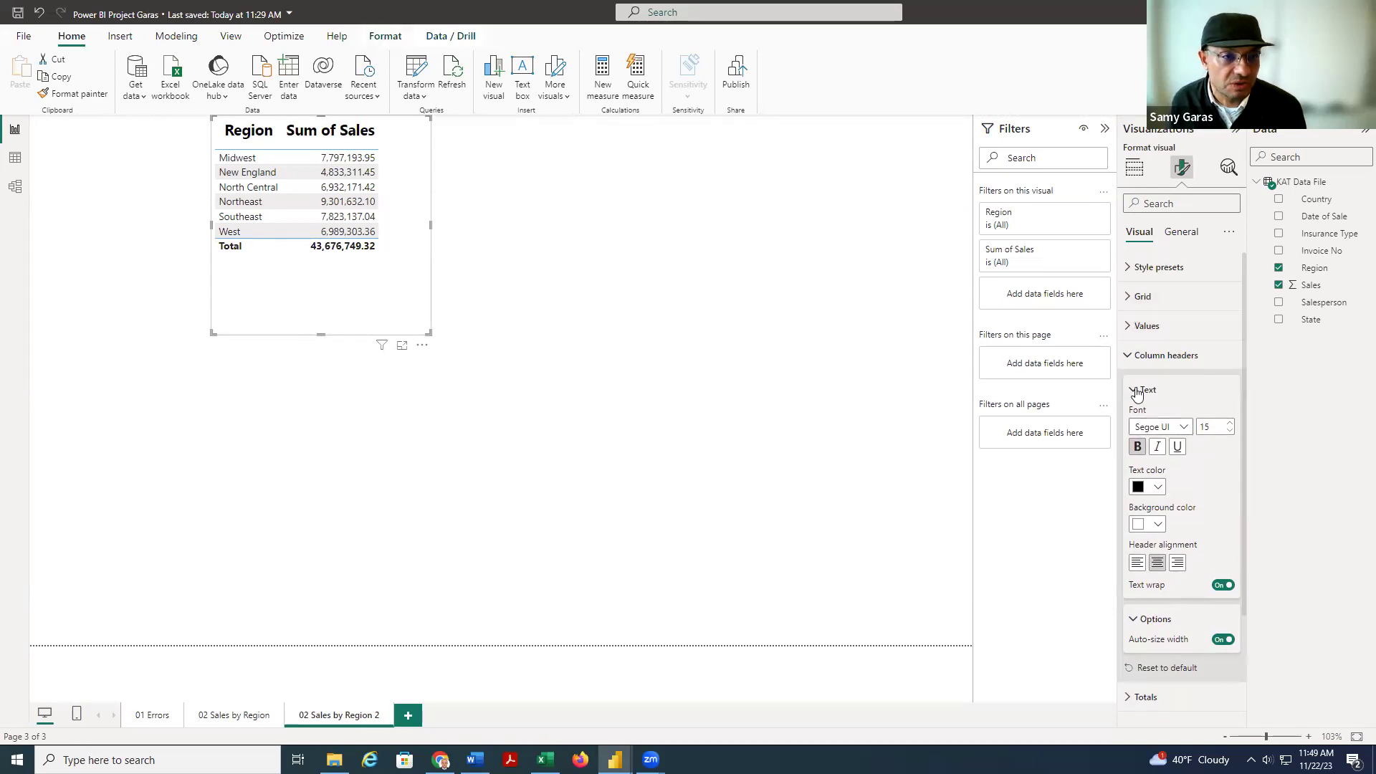
{"action": "scroll", "coordinate": [1140, 392], "scroll_direction": "down", "scroll_amount": 2}
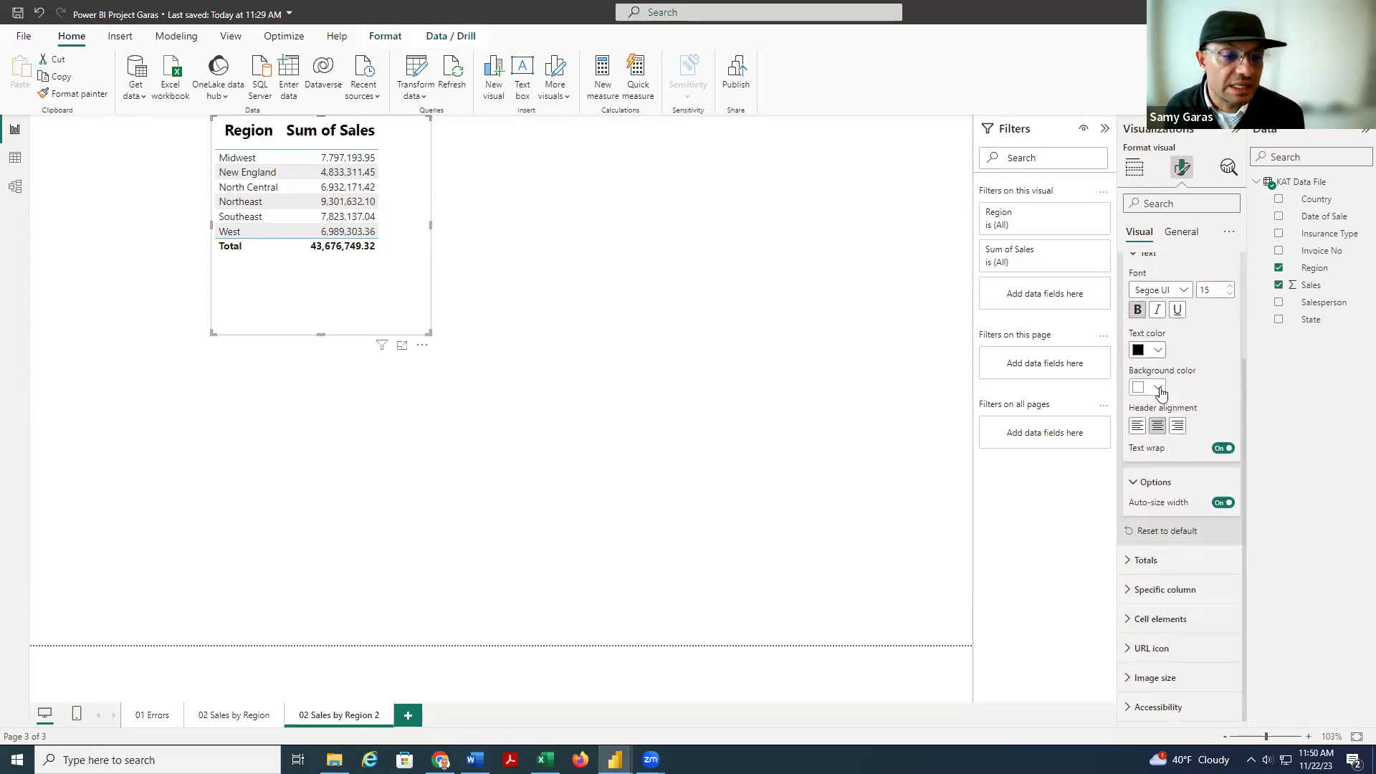
{"action": "scroll", "coordinate": [1154, 384], "scroll_direction": "up", "scroll_amount": 2}
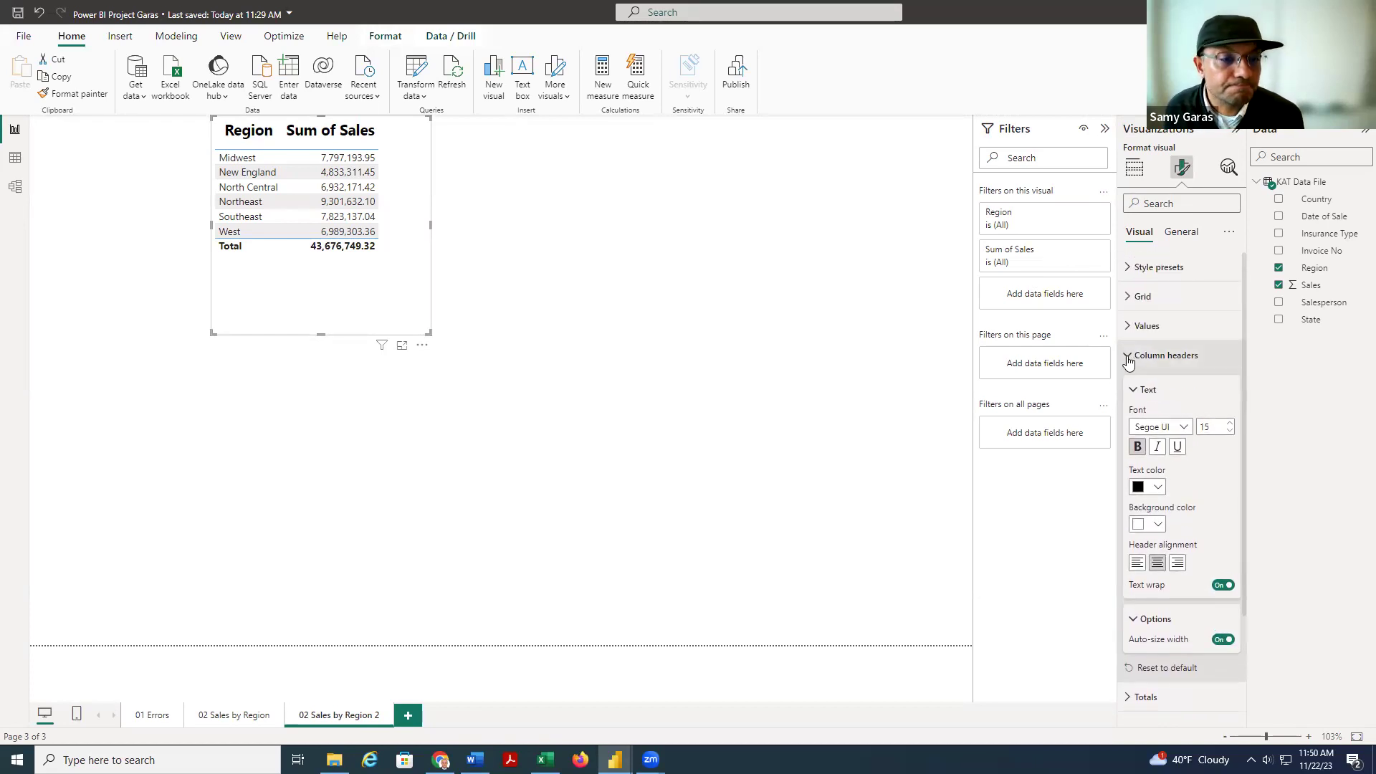
{"action": "left_click", "coordinate": [1128, 360]}
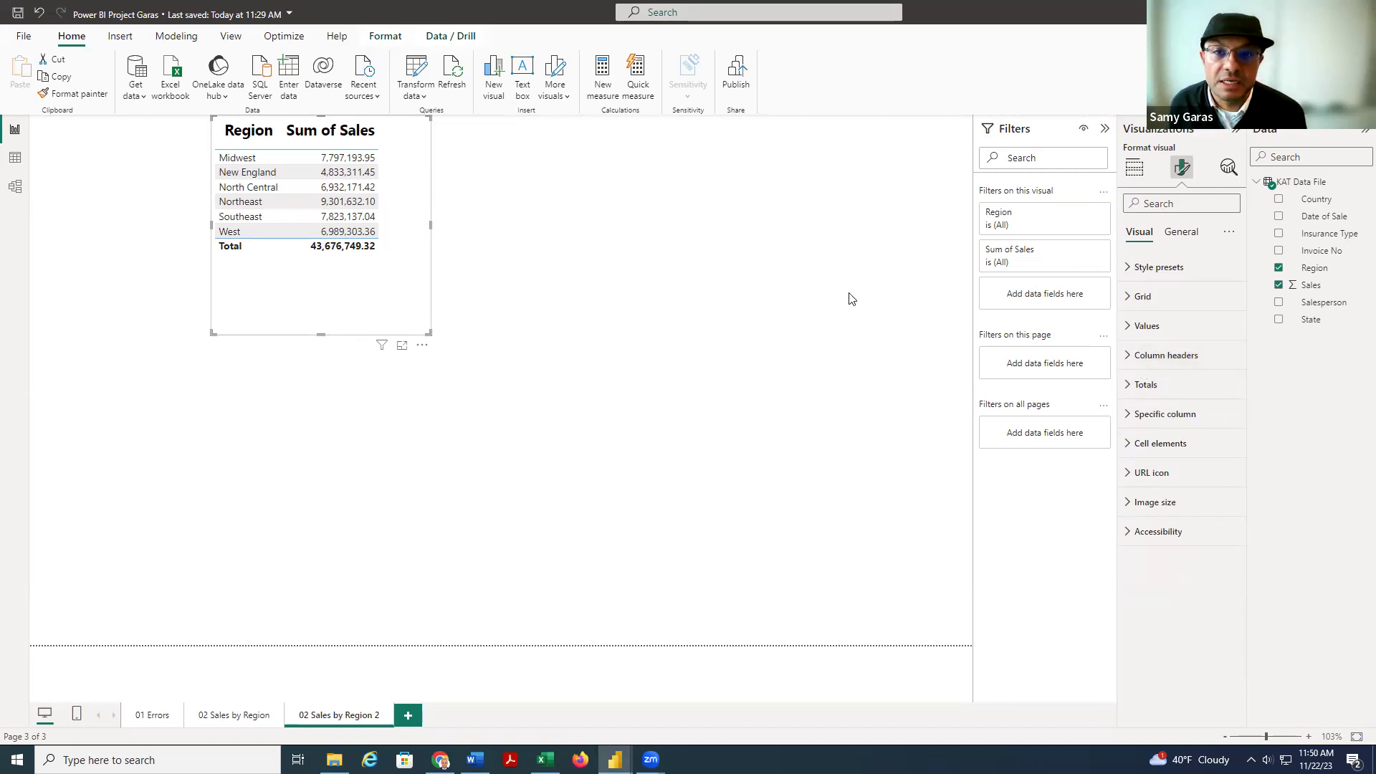
- Fill the column header background with the light pink theme color
{"action": "left_click", "coordinate": [1146, 358]}
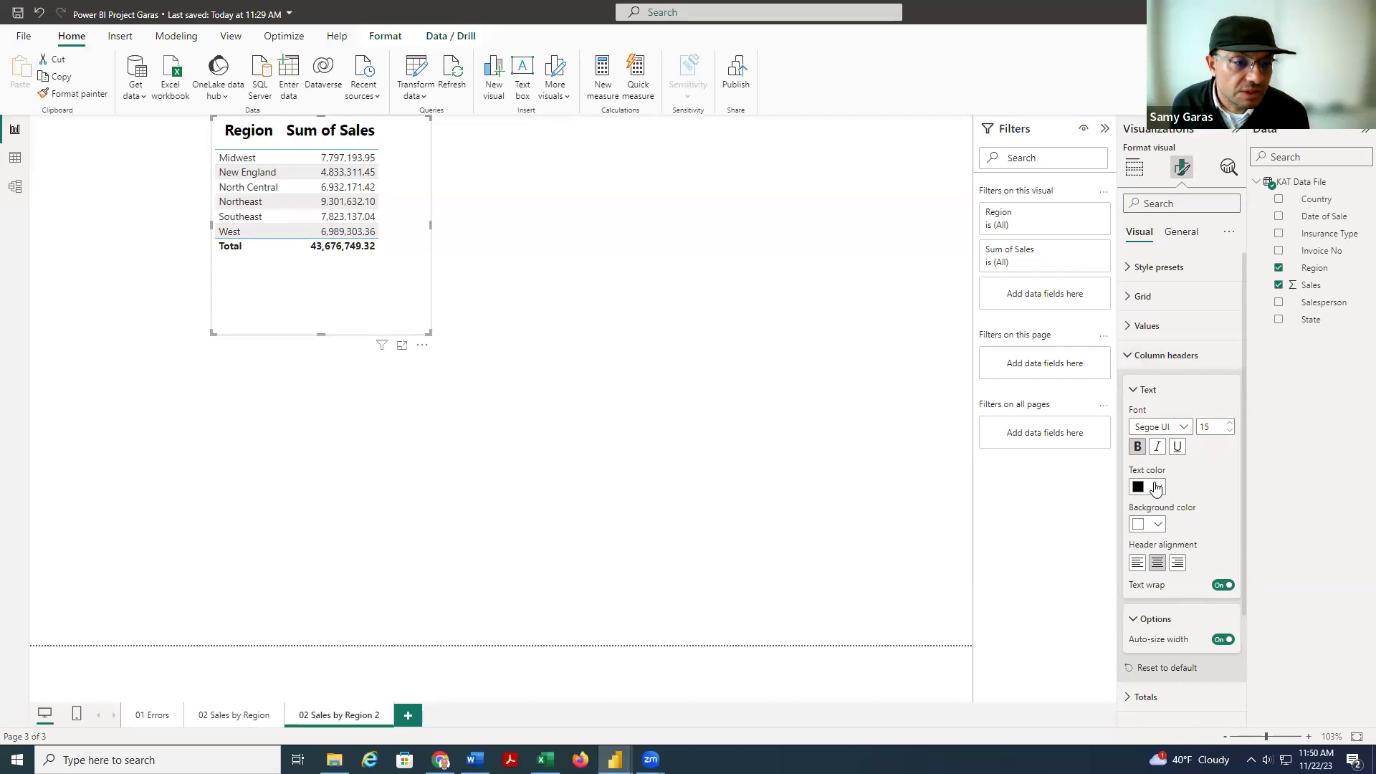
{"action": "left_click", "coordinate": [1159, 525]}
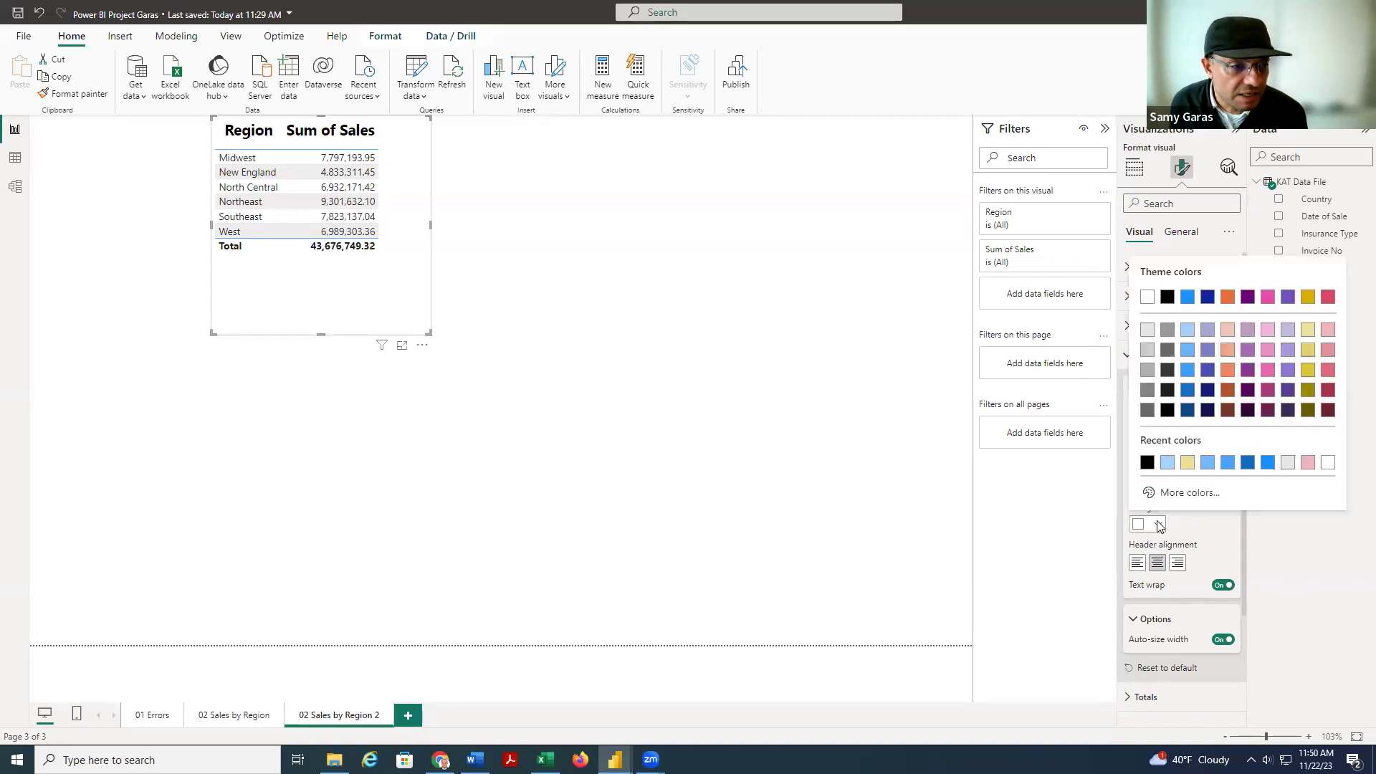
{"action": "left_click", "coordinate": [1327, 330]}
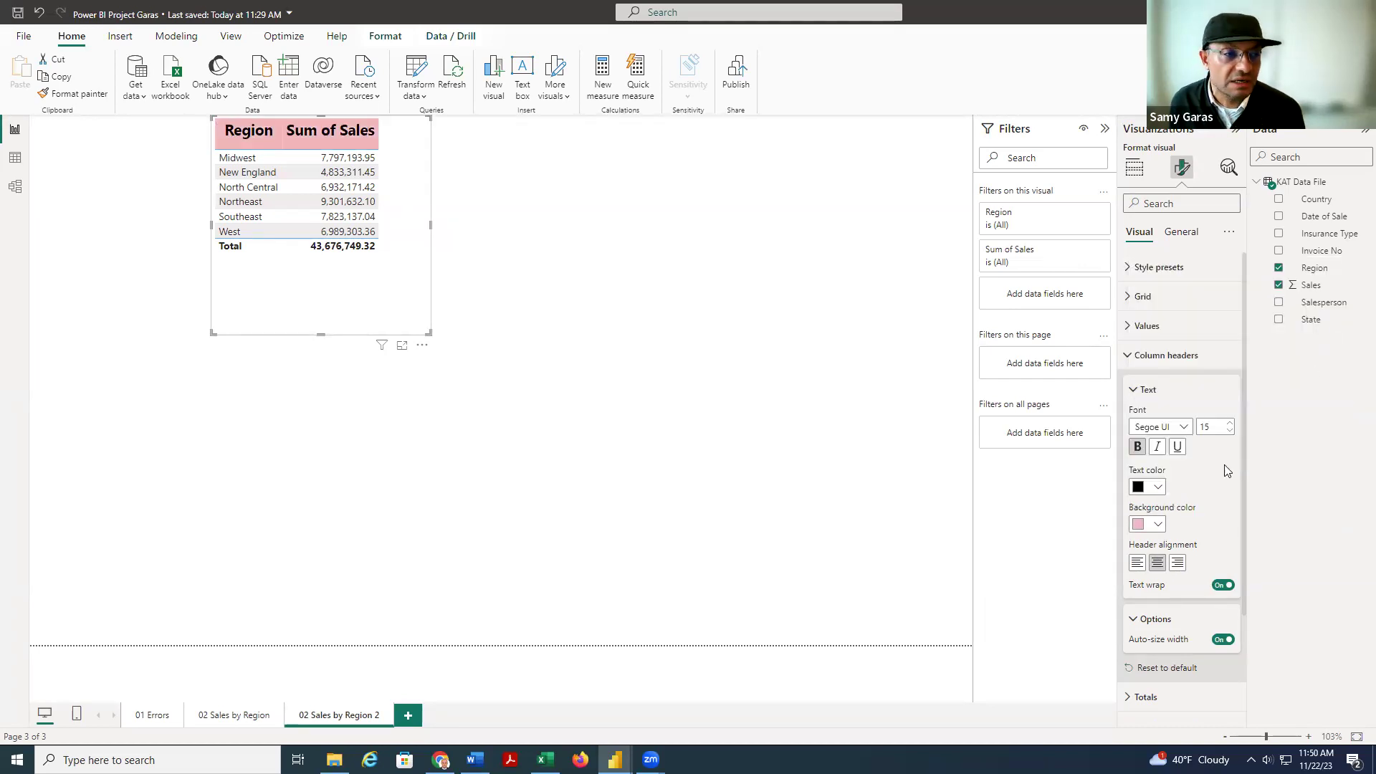
- Try light gray for the column header background, and settle on the light yellow theme color
{"action": "left_click", "coordinate": [1159, 527]}
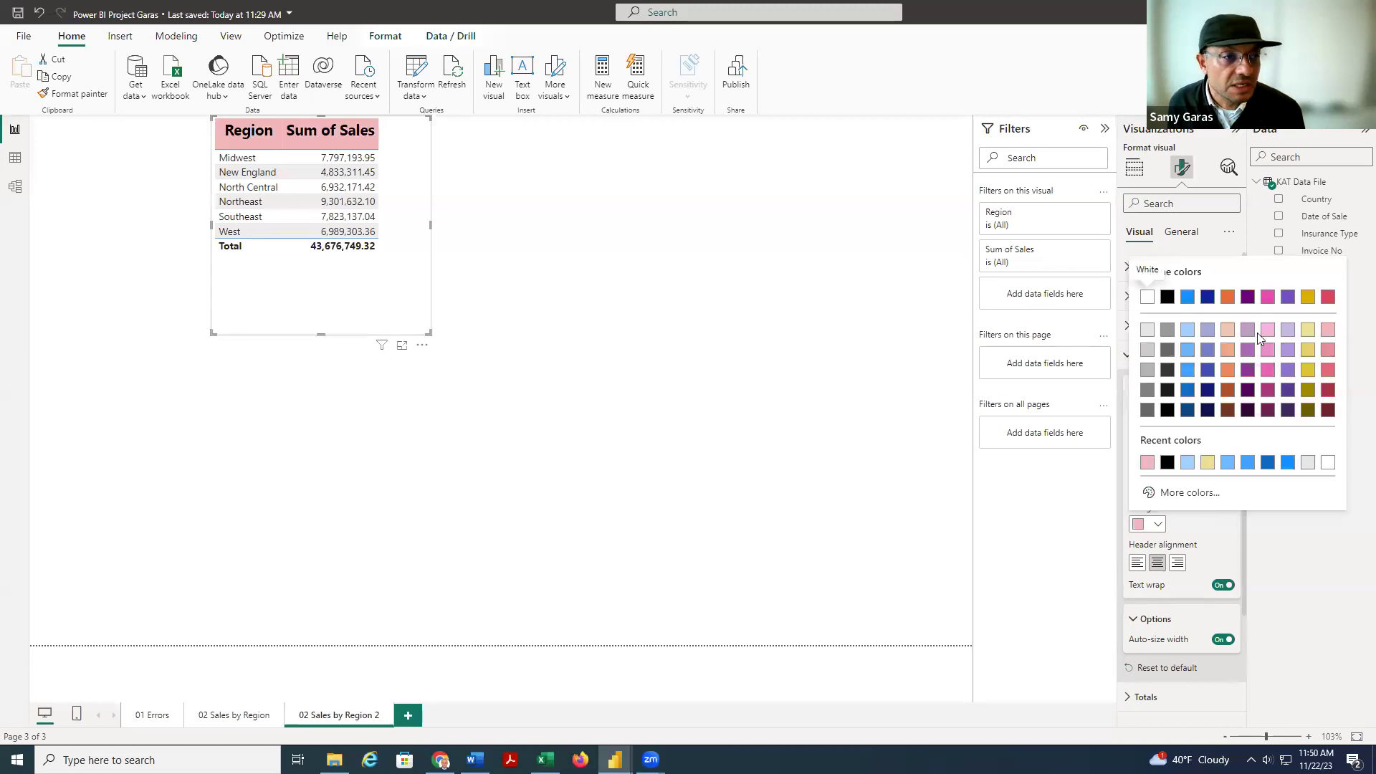
{"action": "left_click", "coordinate": [1150, 331]}
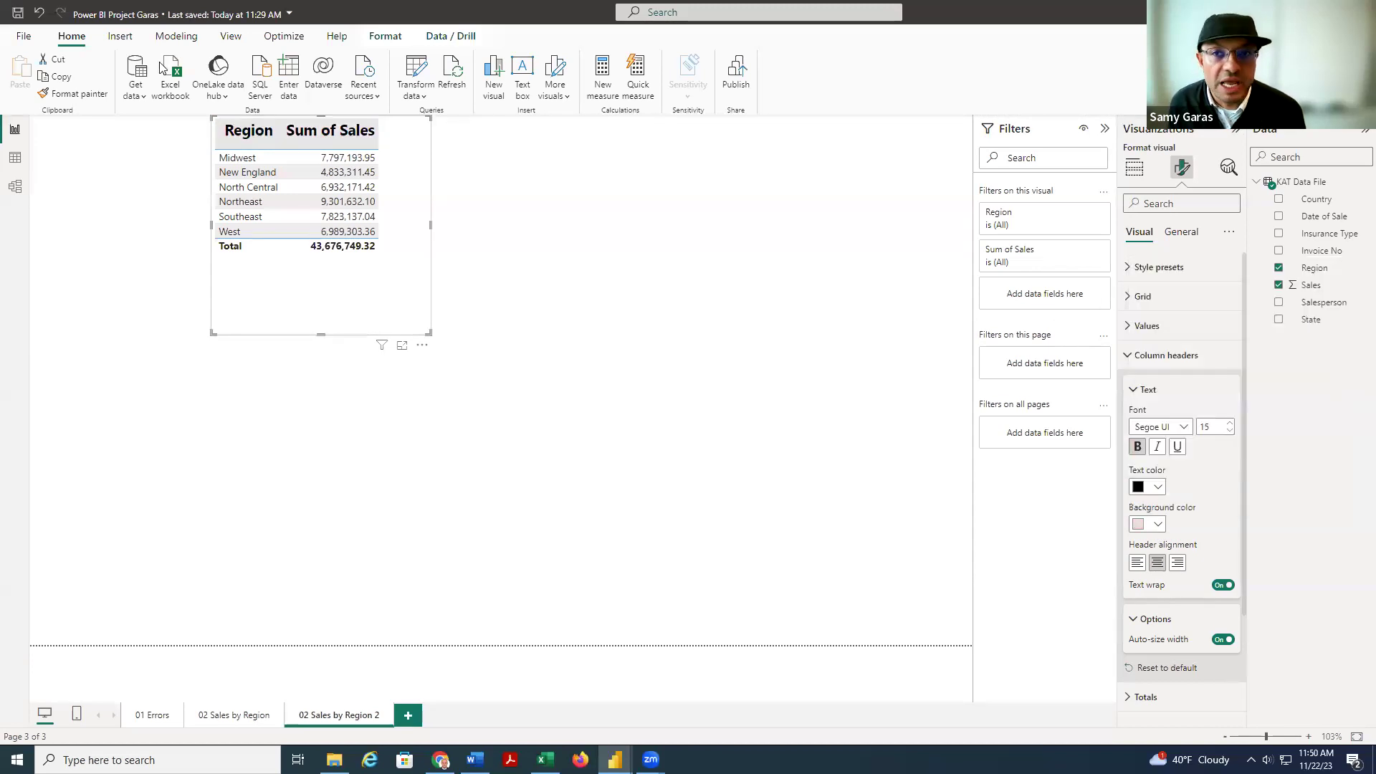
{"action": "left_click", "coordinate": [1158, 524]}
{"action": "left_click", "coordinate": [1304, 332]}
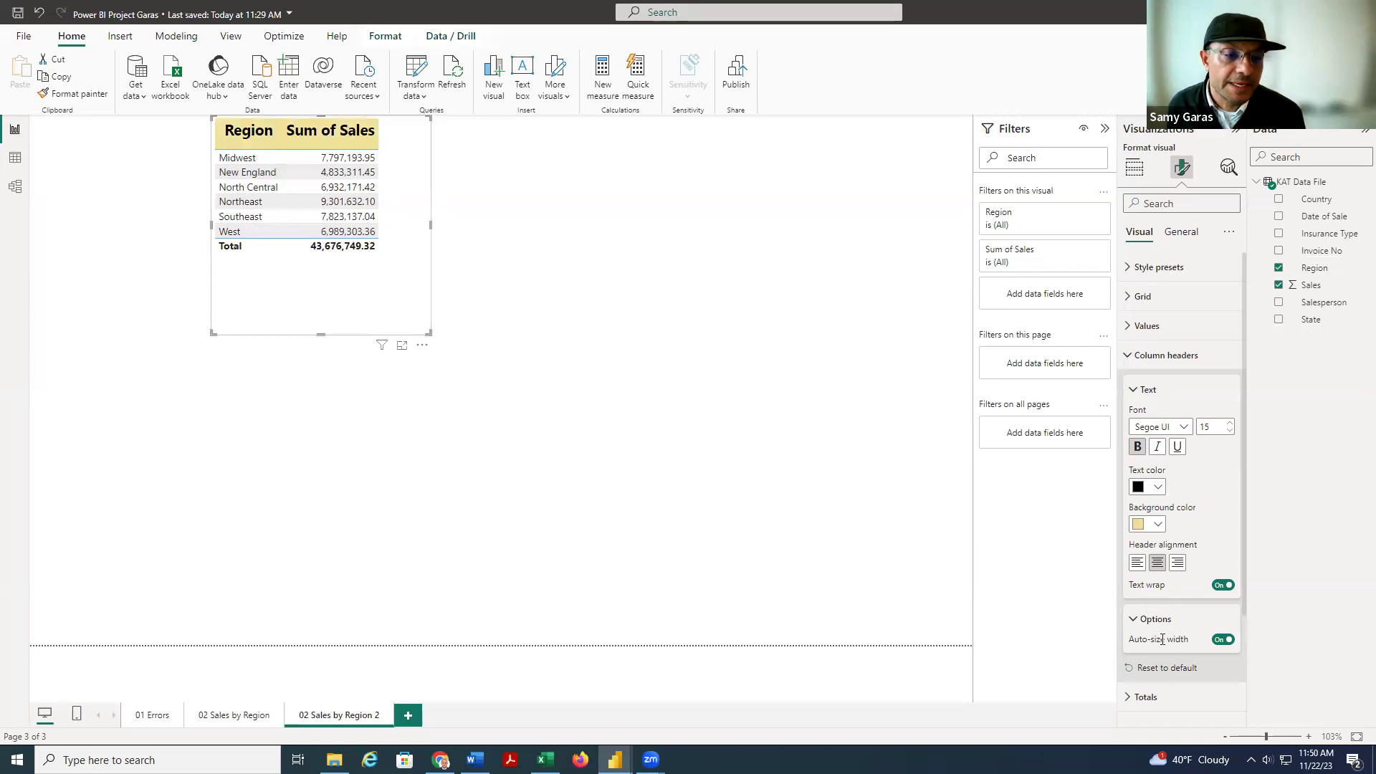
{"action": "scroll", "coordinate": [1152, 631], "scroll_direction": "down", "scroll_amount": 1}
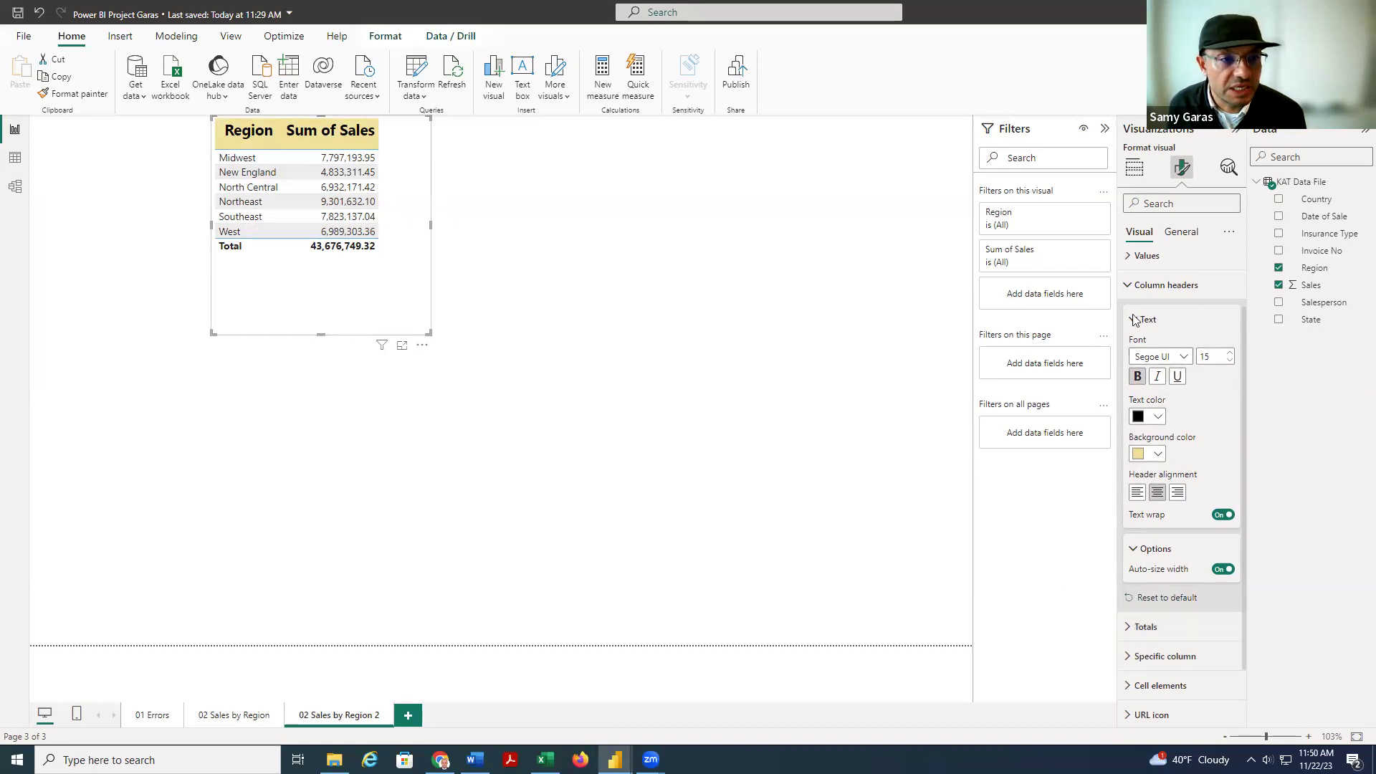
{"action": "left_click", "coordinate": [1132, 285]}
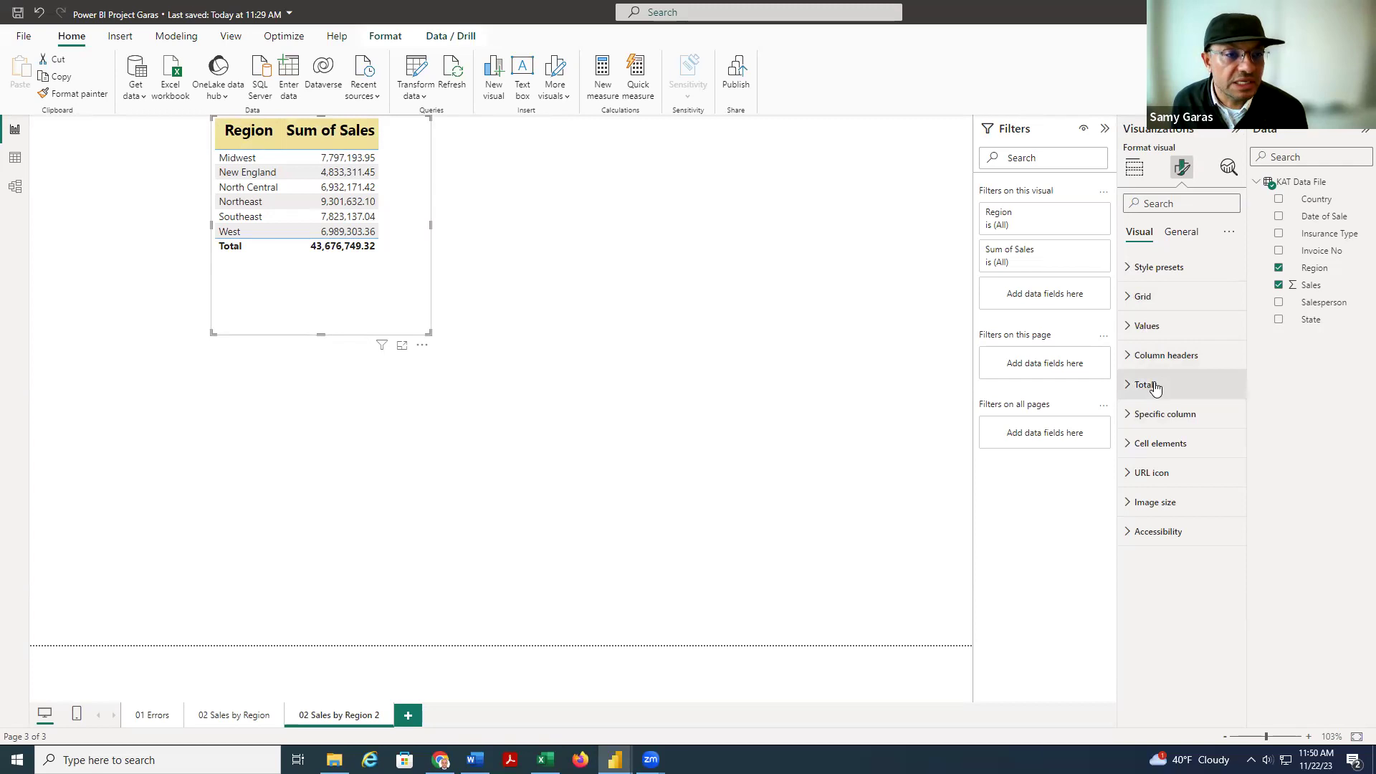
- Set the total row's font size to 15 and its text color to black
{"action": "left_click", "coordinate": [1127, 389]}
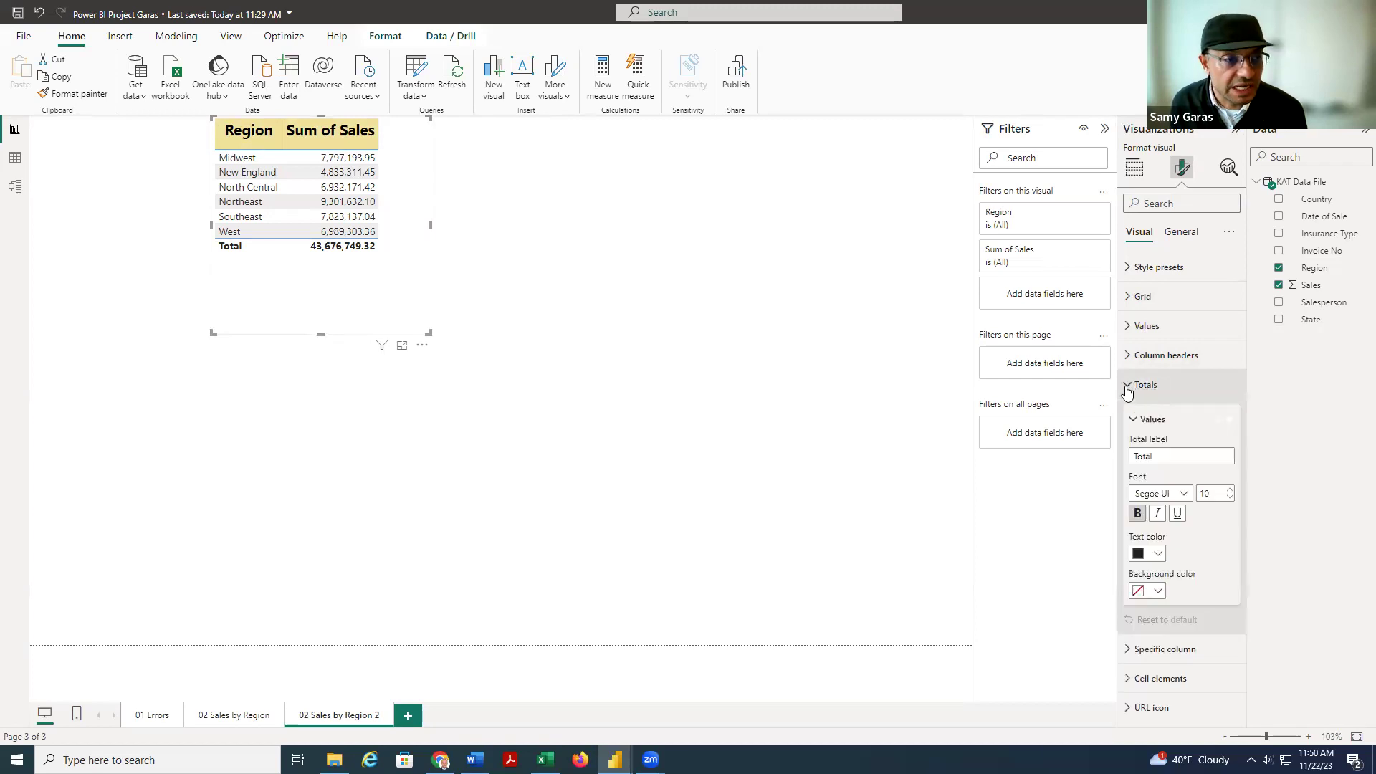
{"action": "double_click", "coordinate": [1211, 492]}
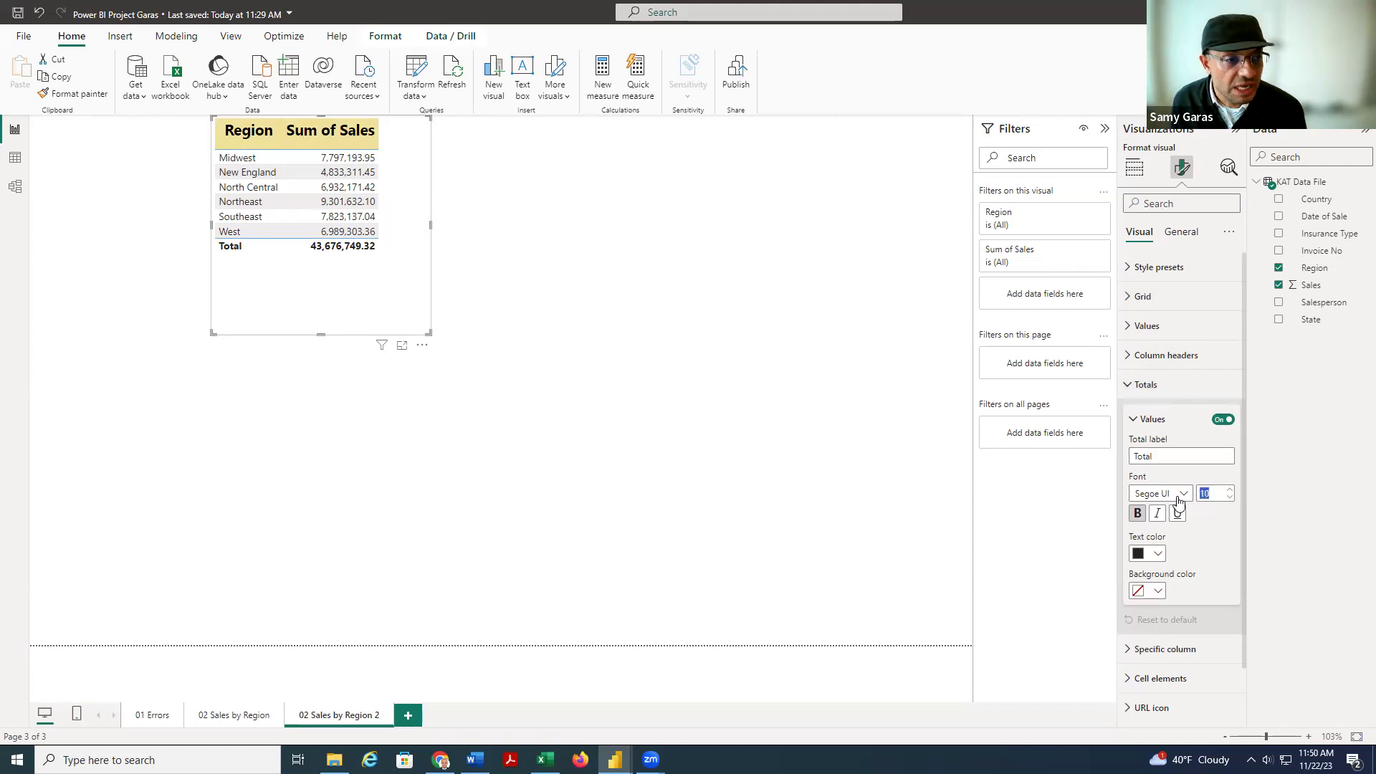
{"action": "type", "text": "15"}
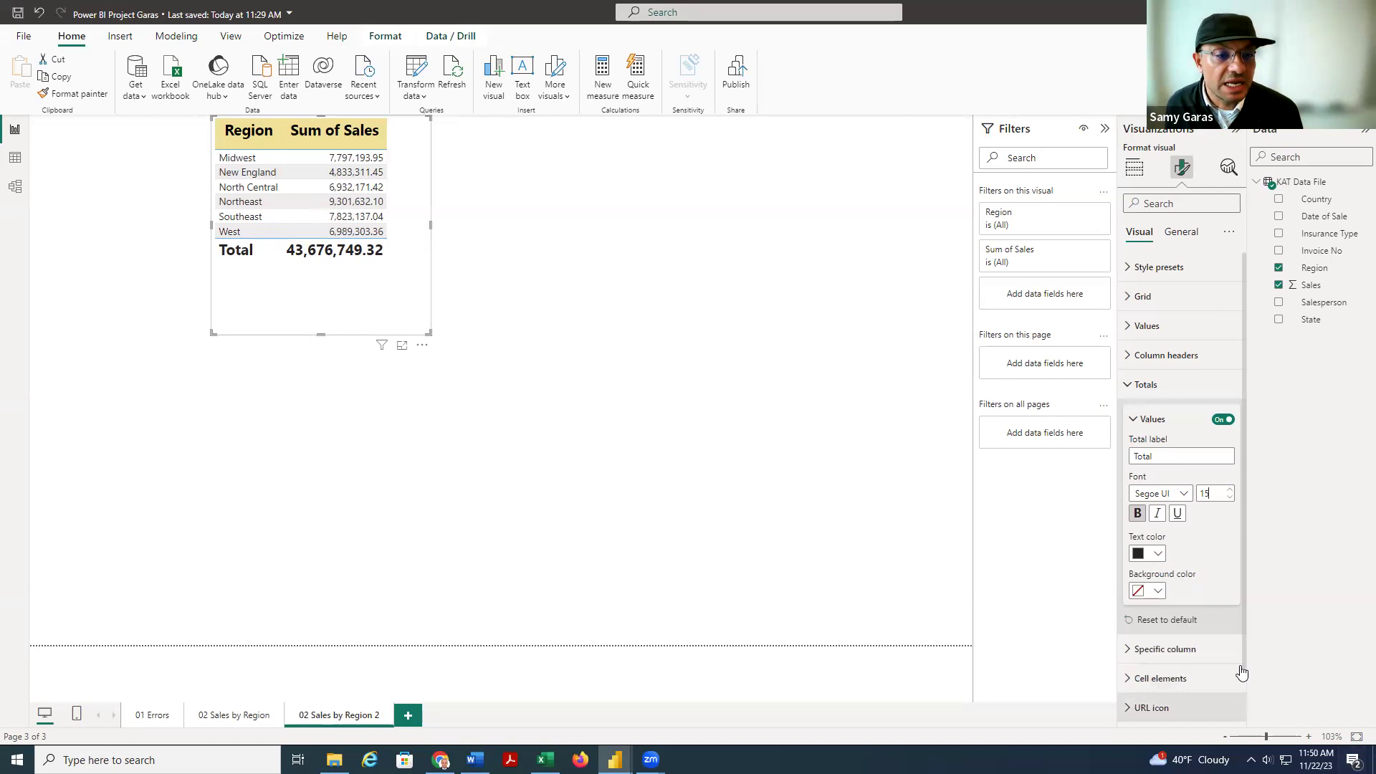
{"action": "left_click", "coordinate": [1158, 556]}
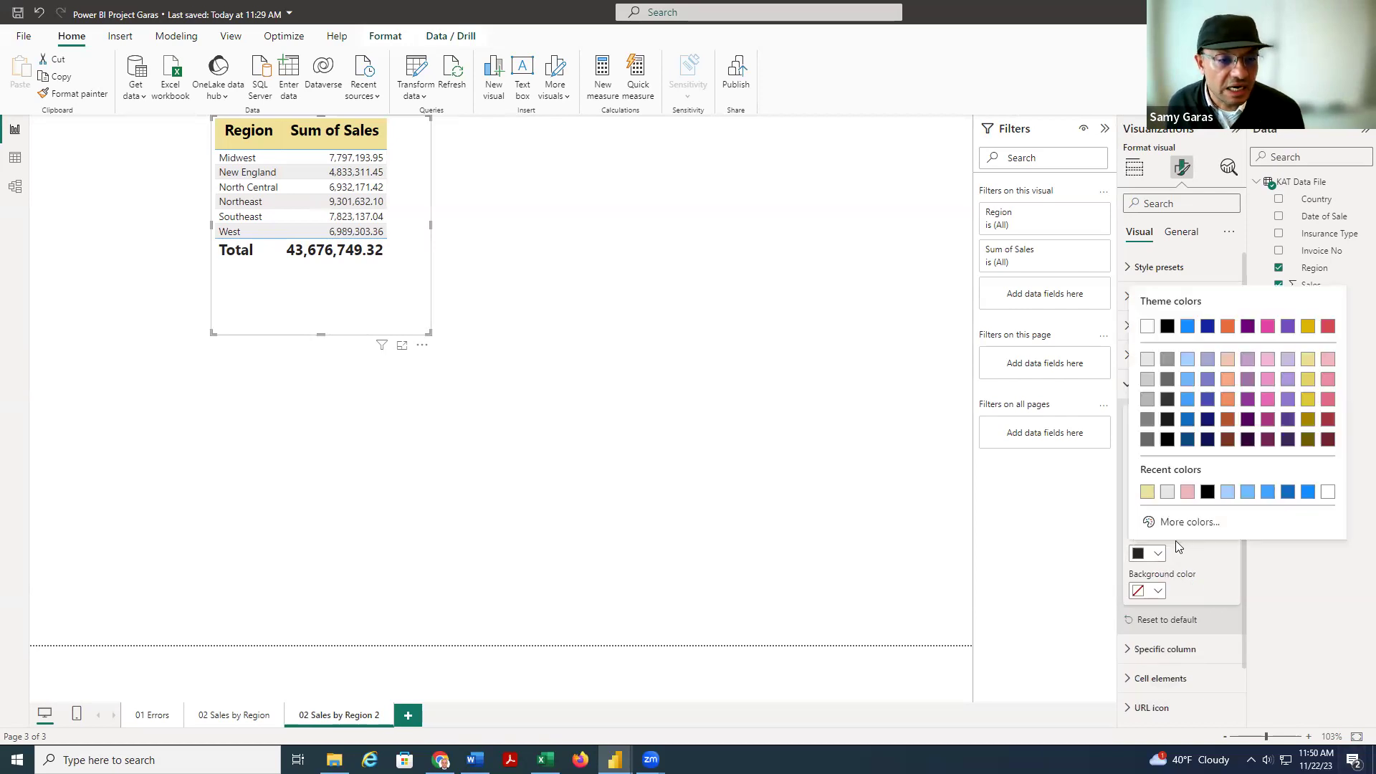
{"action": "left_click", "coordinate": [1208, 493]}
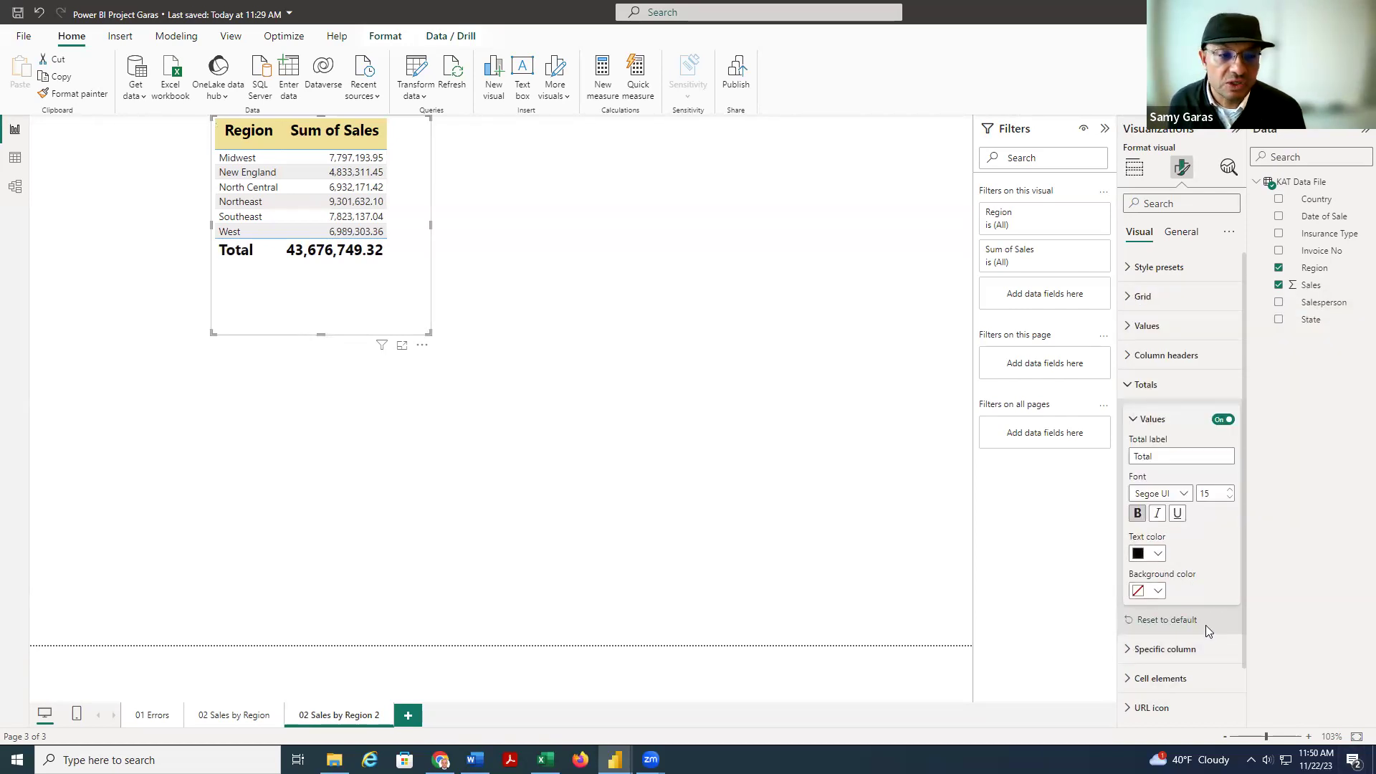
- Try light gray for the total row's background, and settle on the light blue theme color
{"action": "left_click", "coordinate": [1158, 592]}
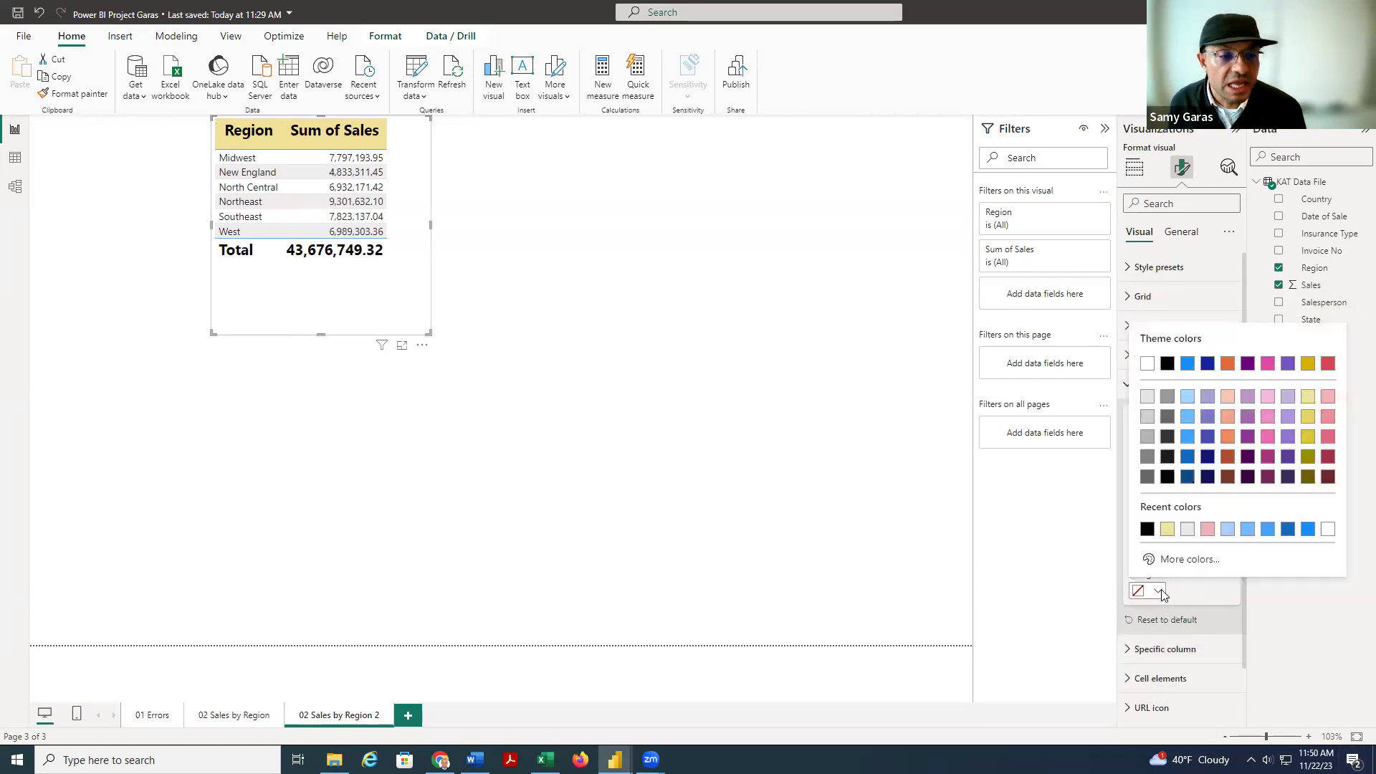
{"action": "left_click", "coordinate": [1188, 530]}
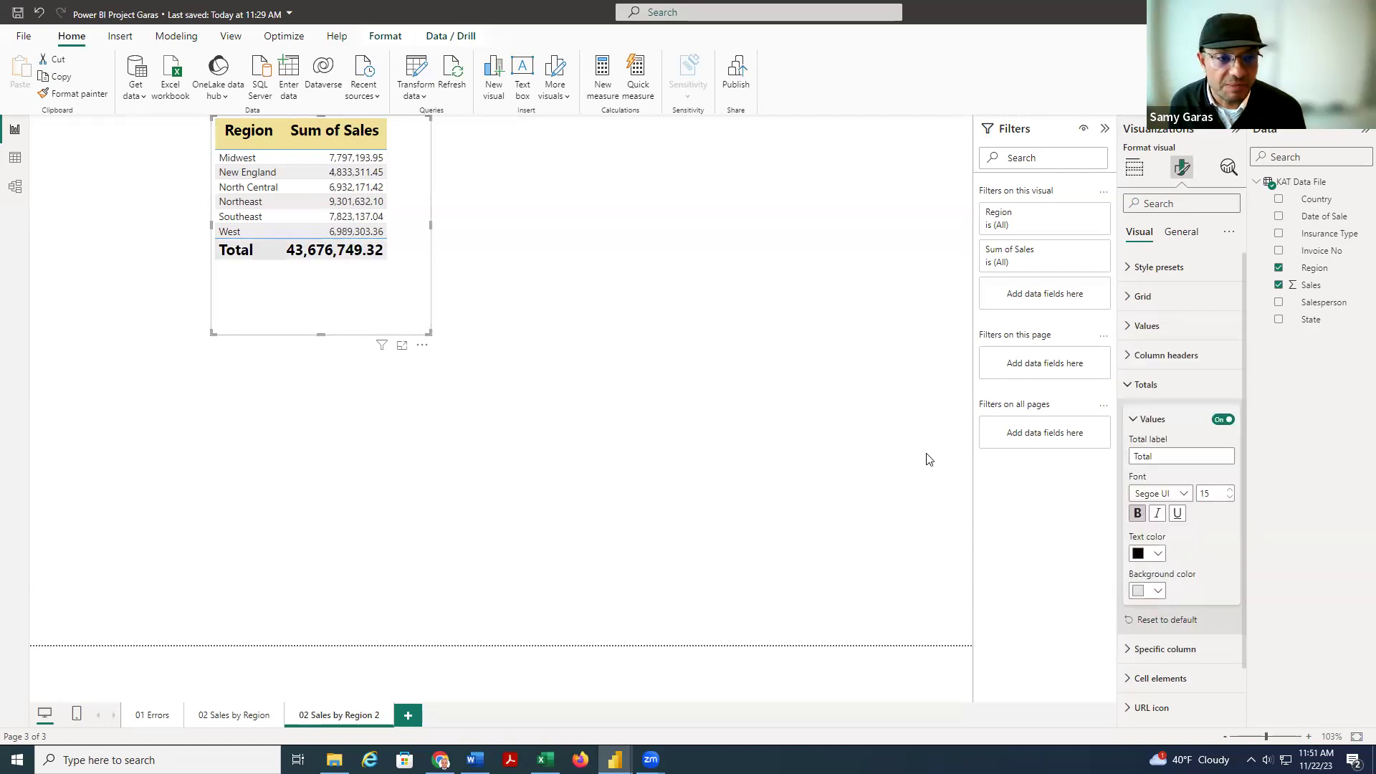
{"action": "left_click", "coordinate": [1138, 595]}
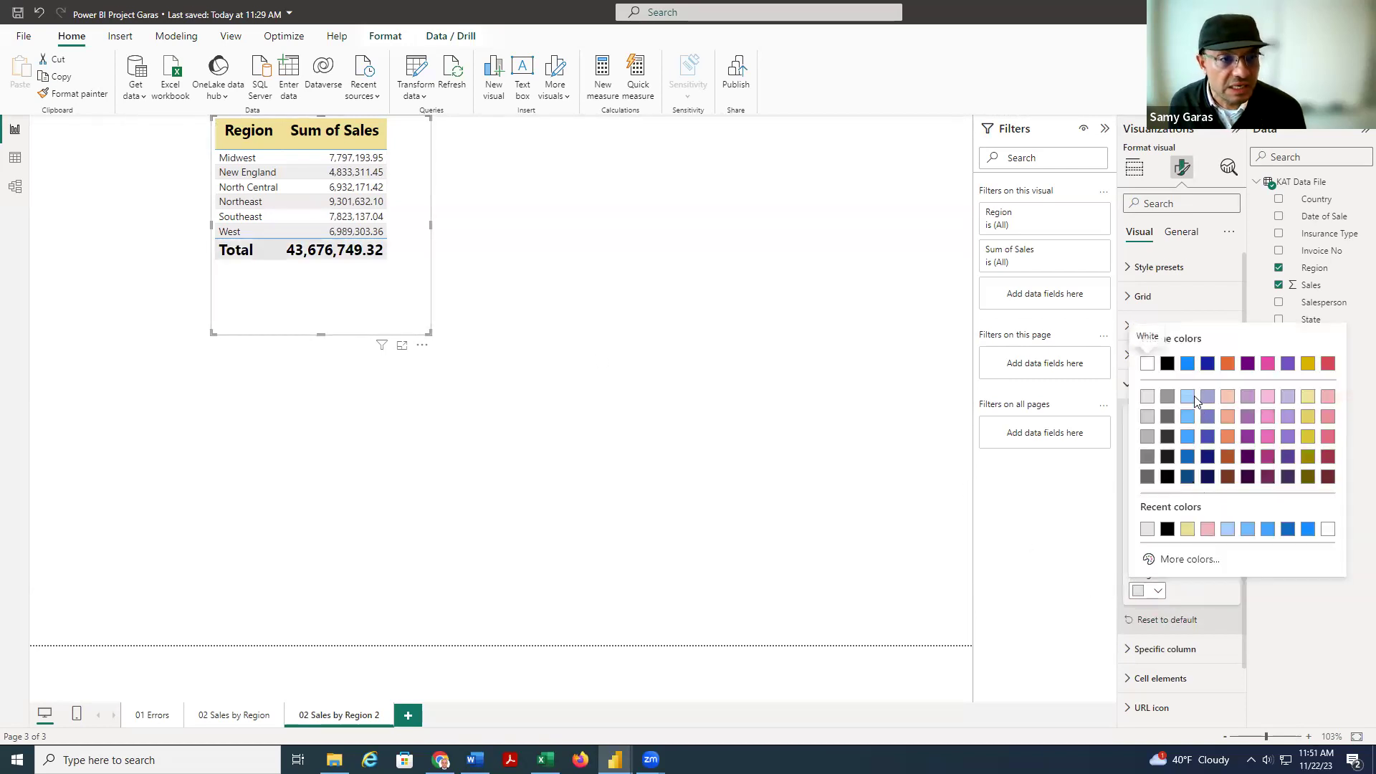
{"action": "left_click", "coordinate": [1188, 397]}
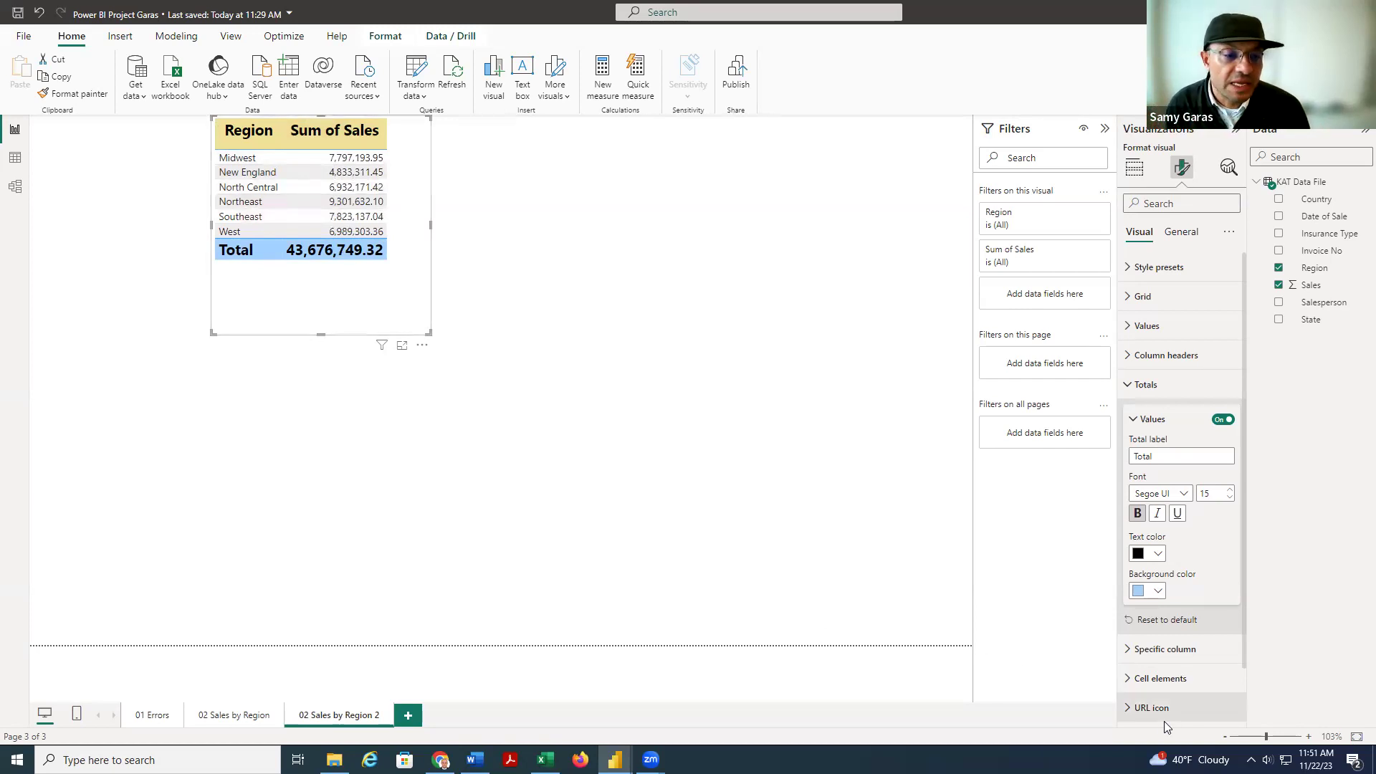
{"action": "left_click", "coordinate": [1140, 423]}
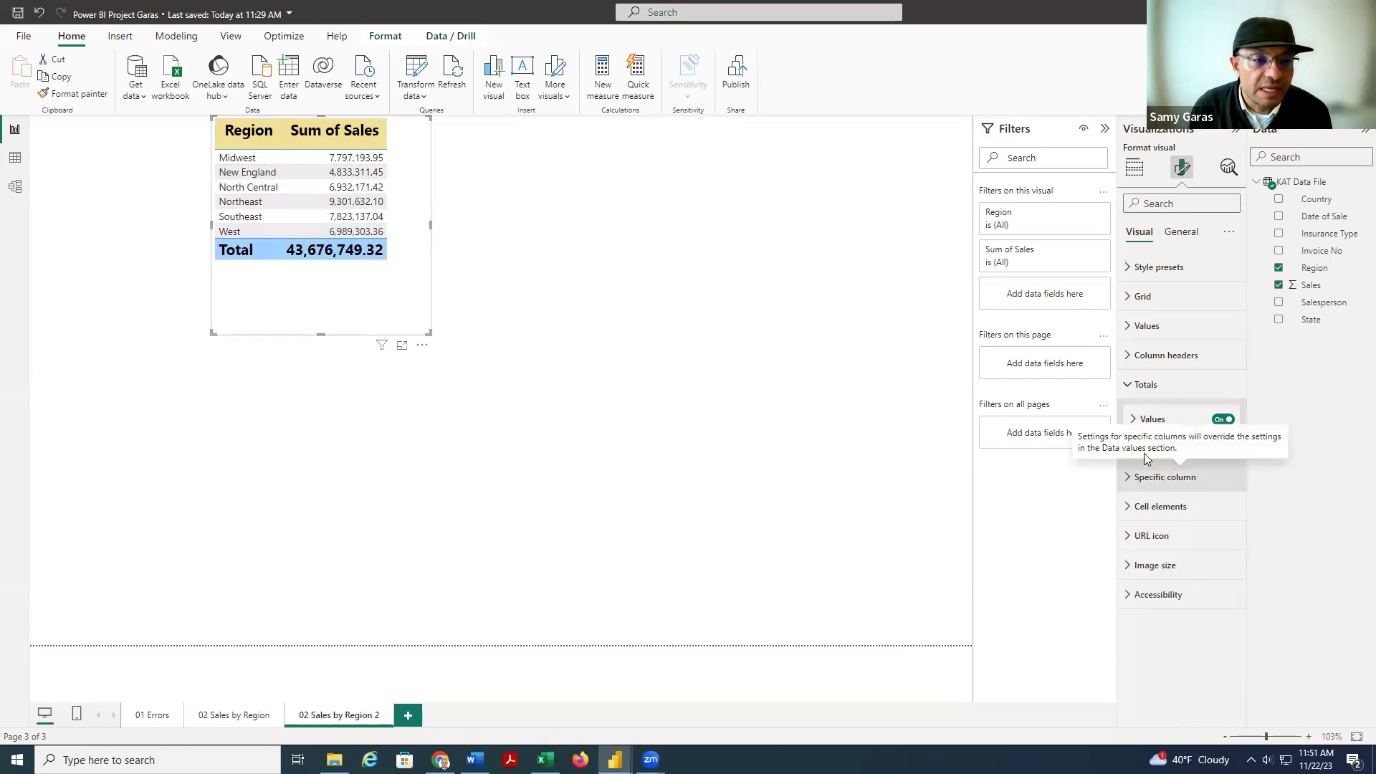
{"action": "left_click", "coordinate": [1140, 385]}
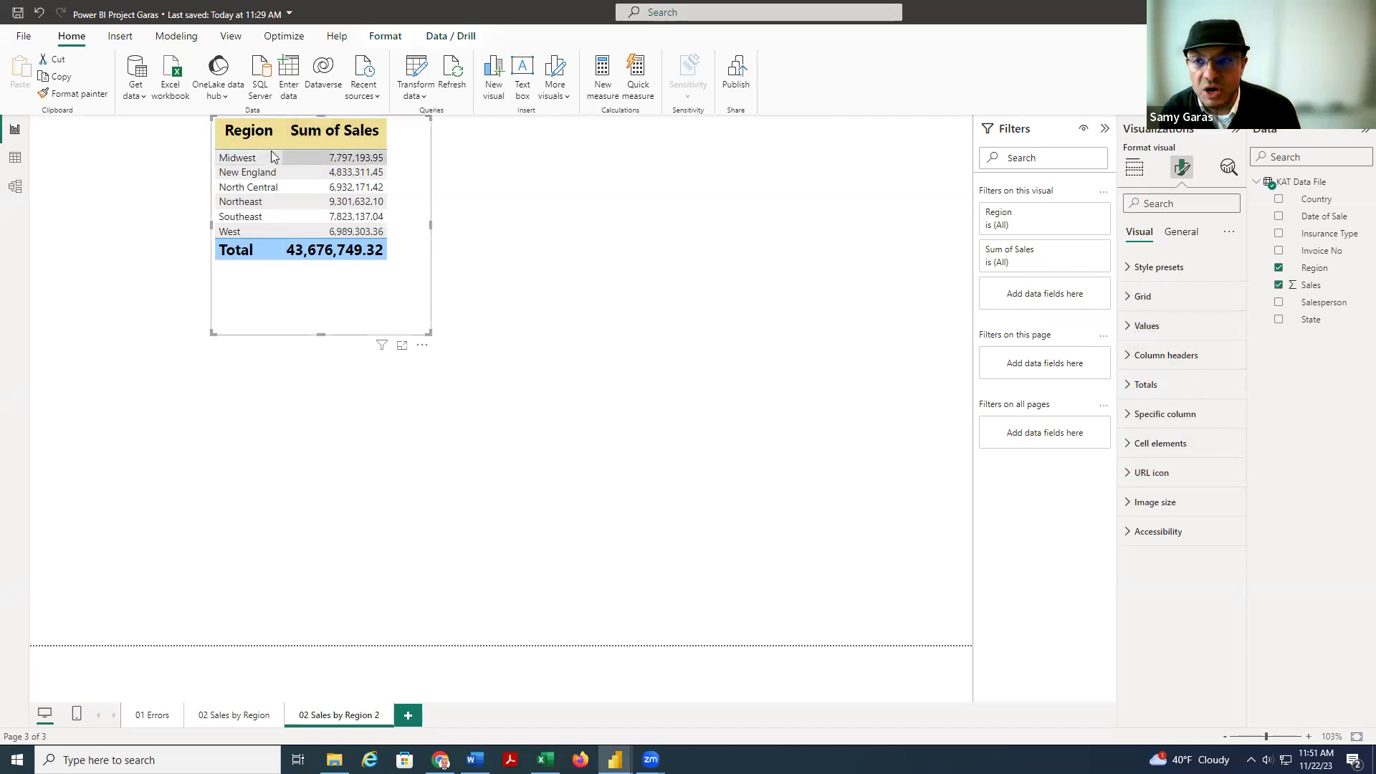
- Set the table values' font size to 15 and their text color to black
{"action": "left_click", "coordinate": [1129, 330]}
{"action": "double_click", "coordinate": [1210, 396]}
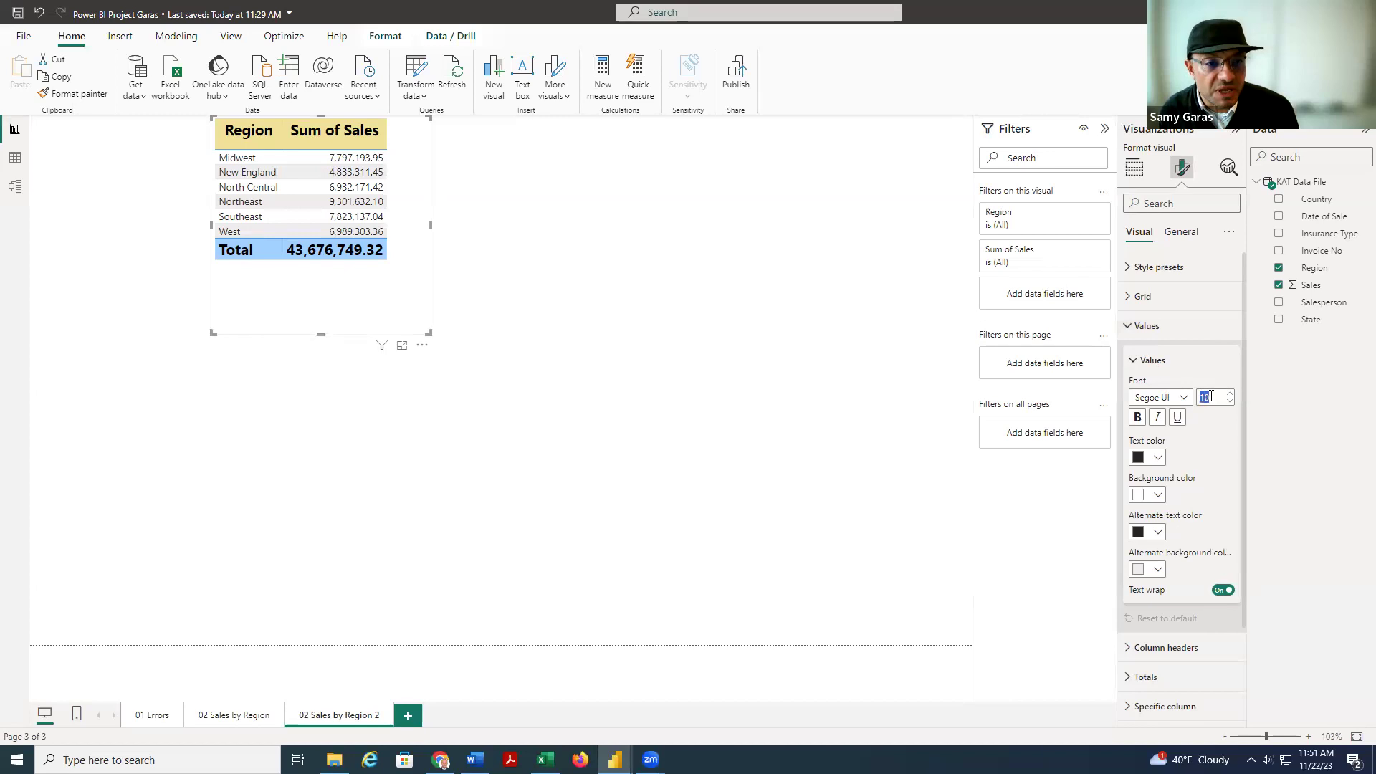
{"action": "type", "text": "15"}
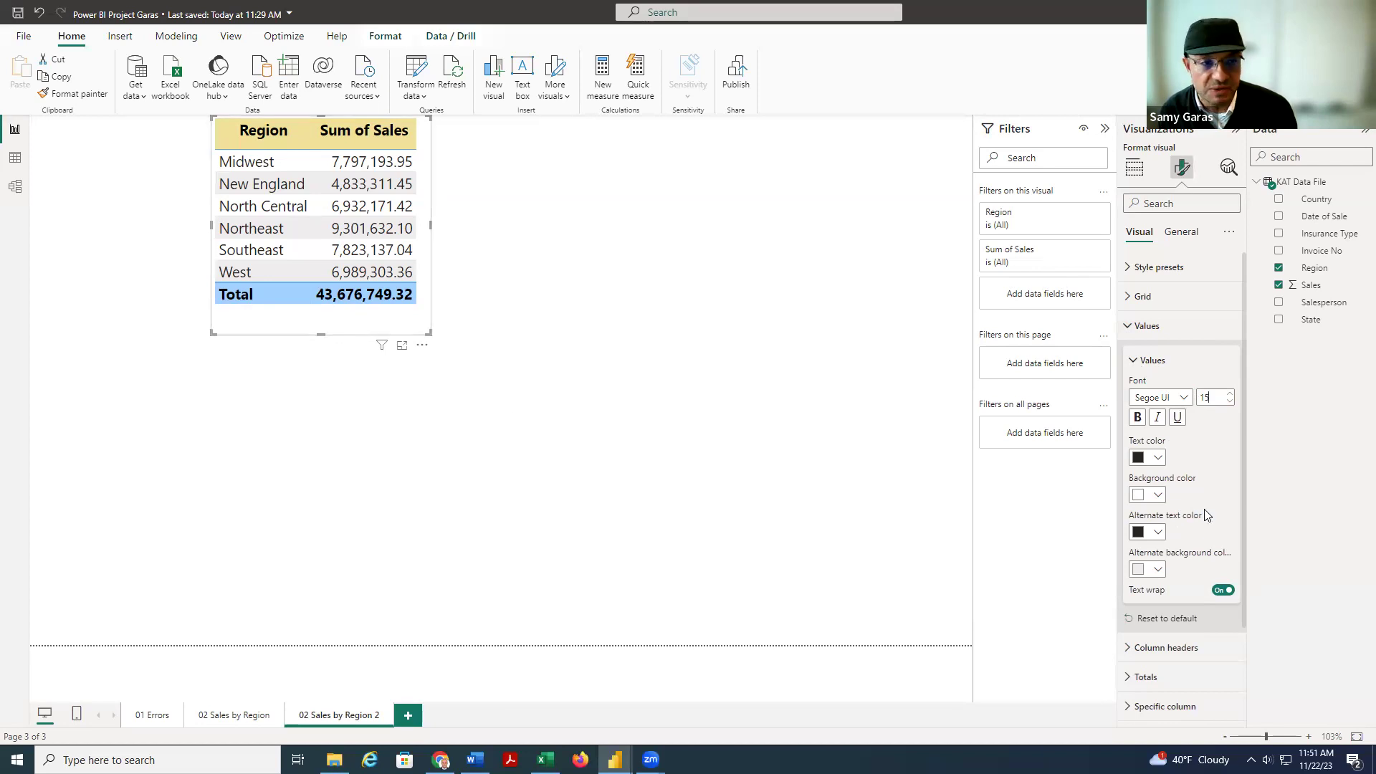
{"action": "left_click", "coordinate": [1157, 458]}
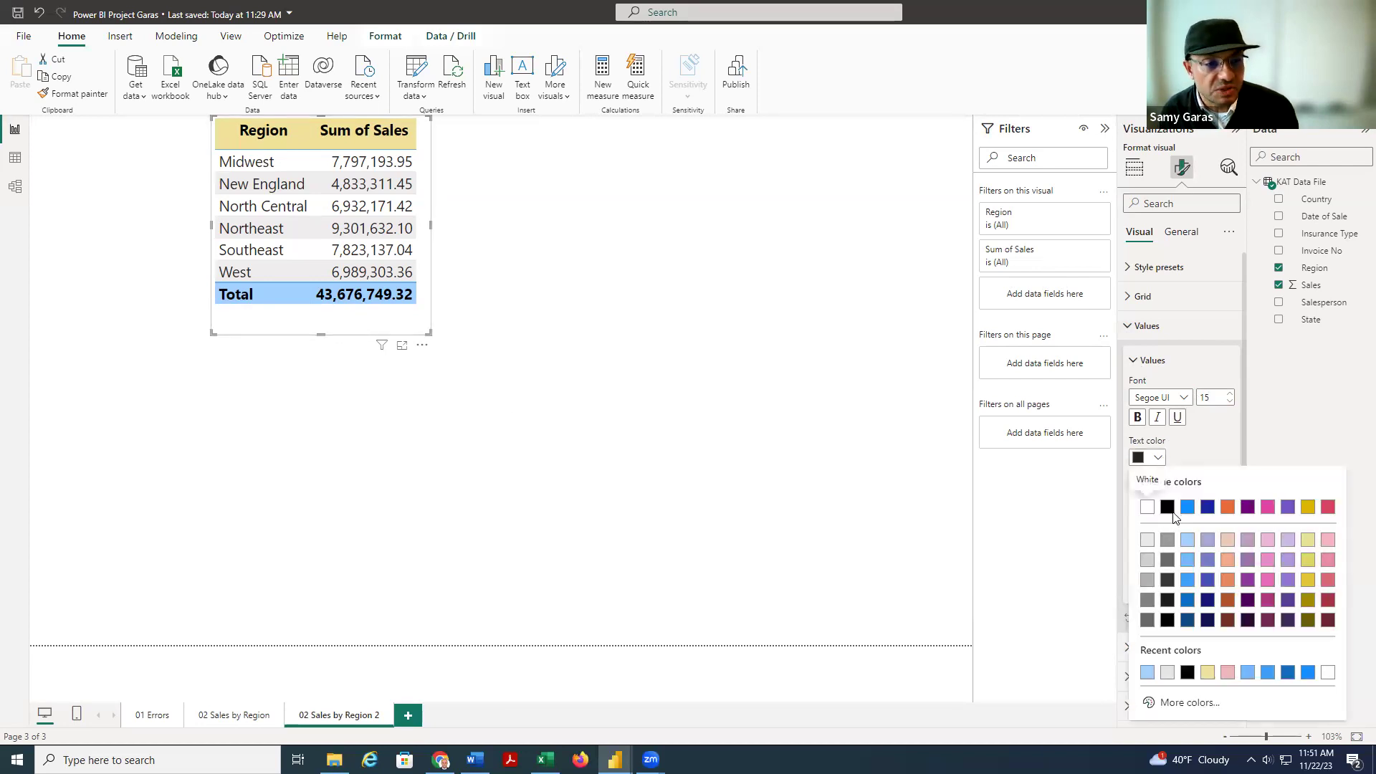
{"action": "left_click", "coordinate": [1167, 621]}
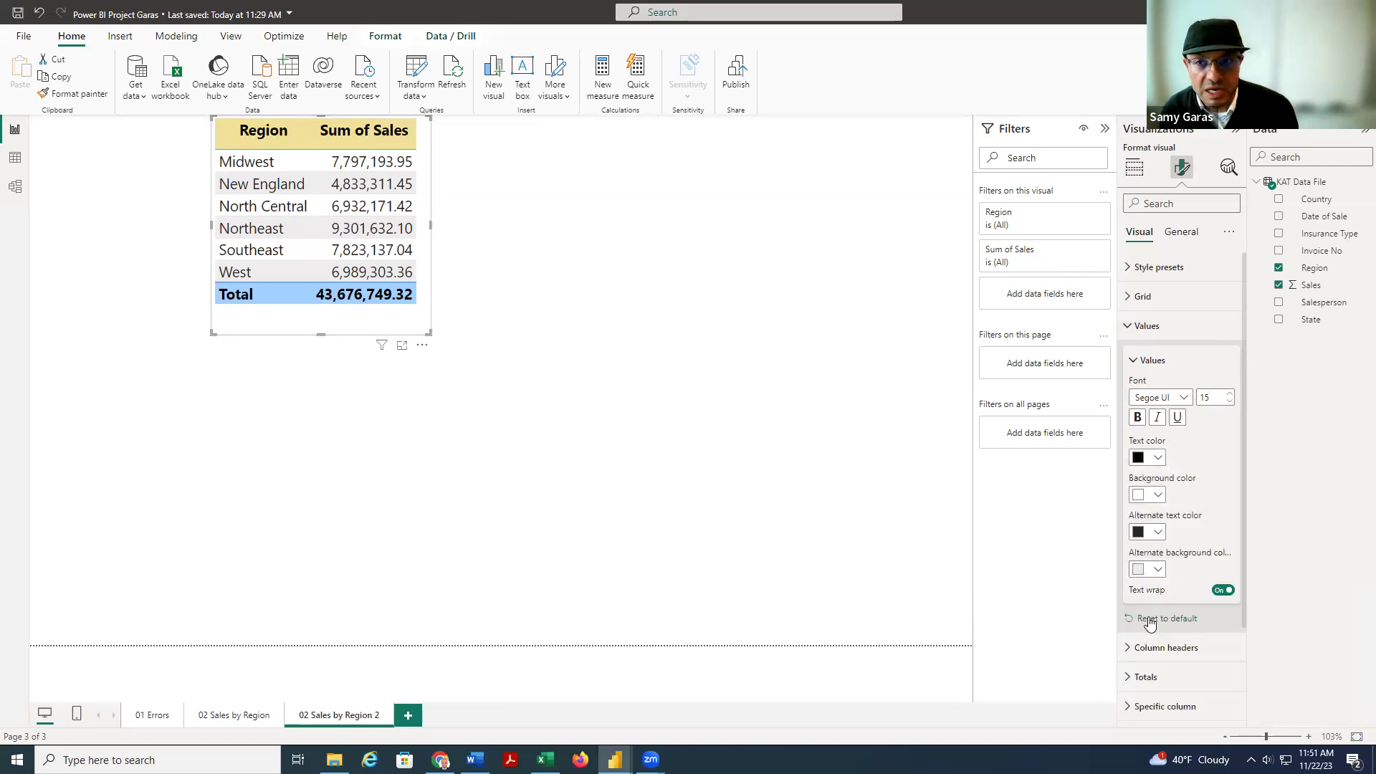
- Try a light gray background for the table's value rows, and set it back to white
{"action": "left_click", "coordinate": [1158, 496]}
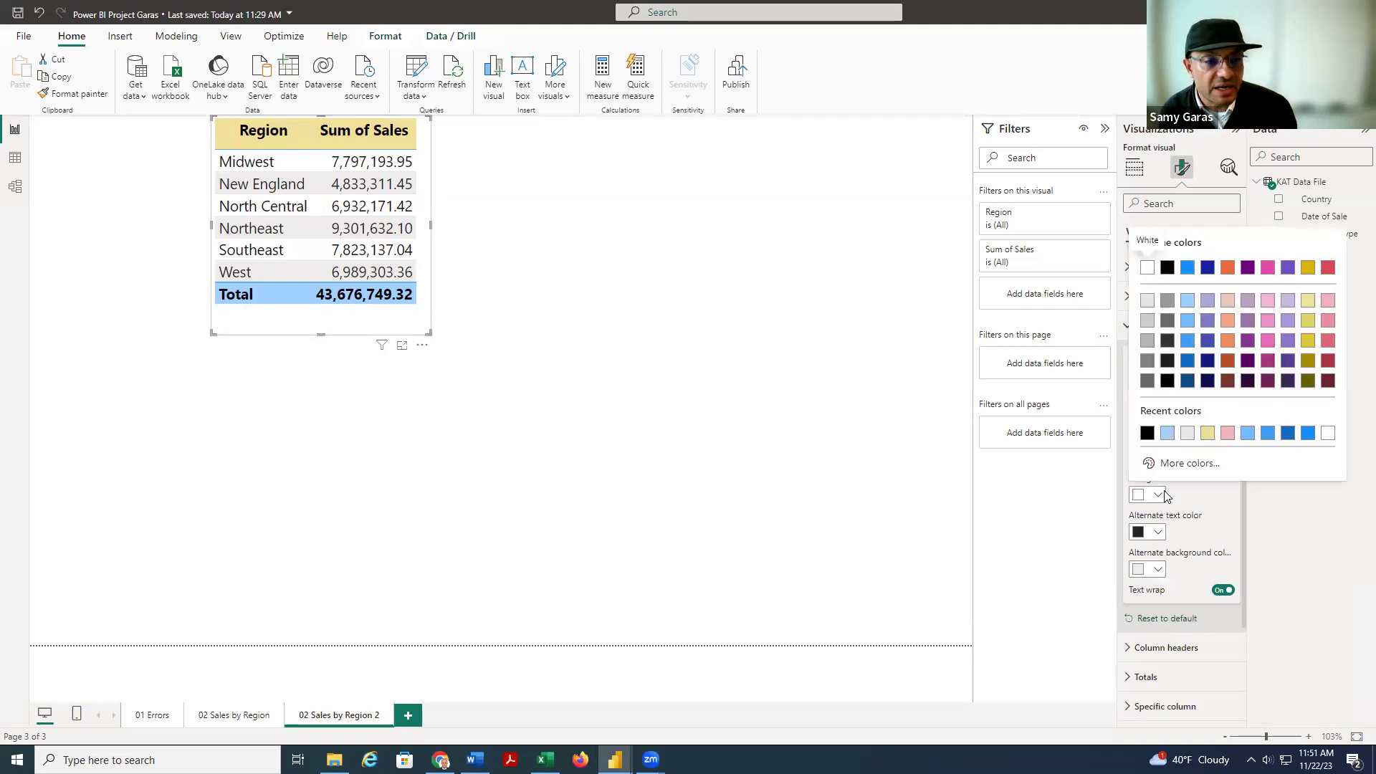
{"action": "left_click", "coordinate": [1184, 434]}
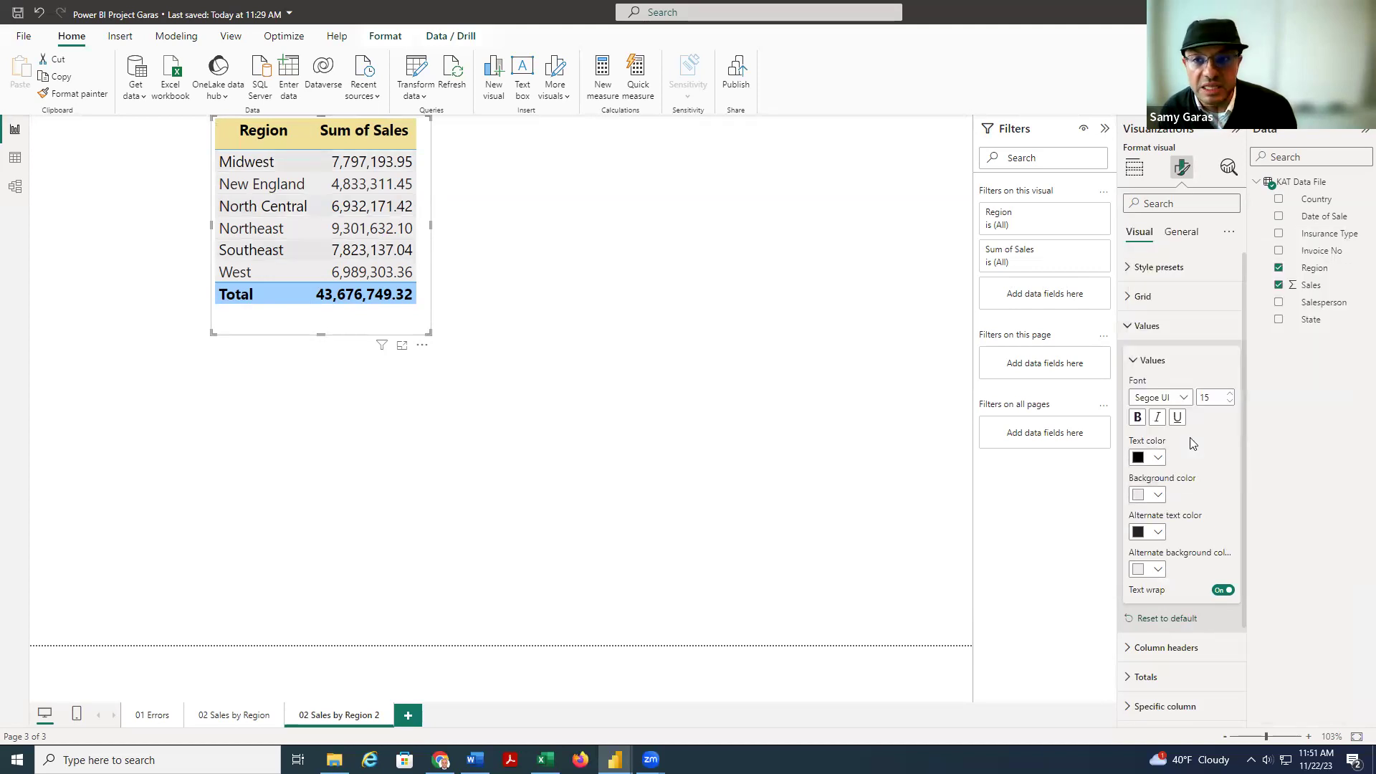
{"action": "left_click", "coordinate": [1158, 496]}
{"action": "left_click", "coordinate": [1147, 269]}
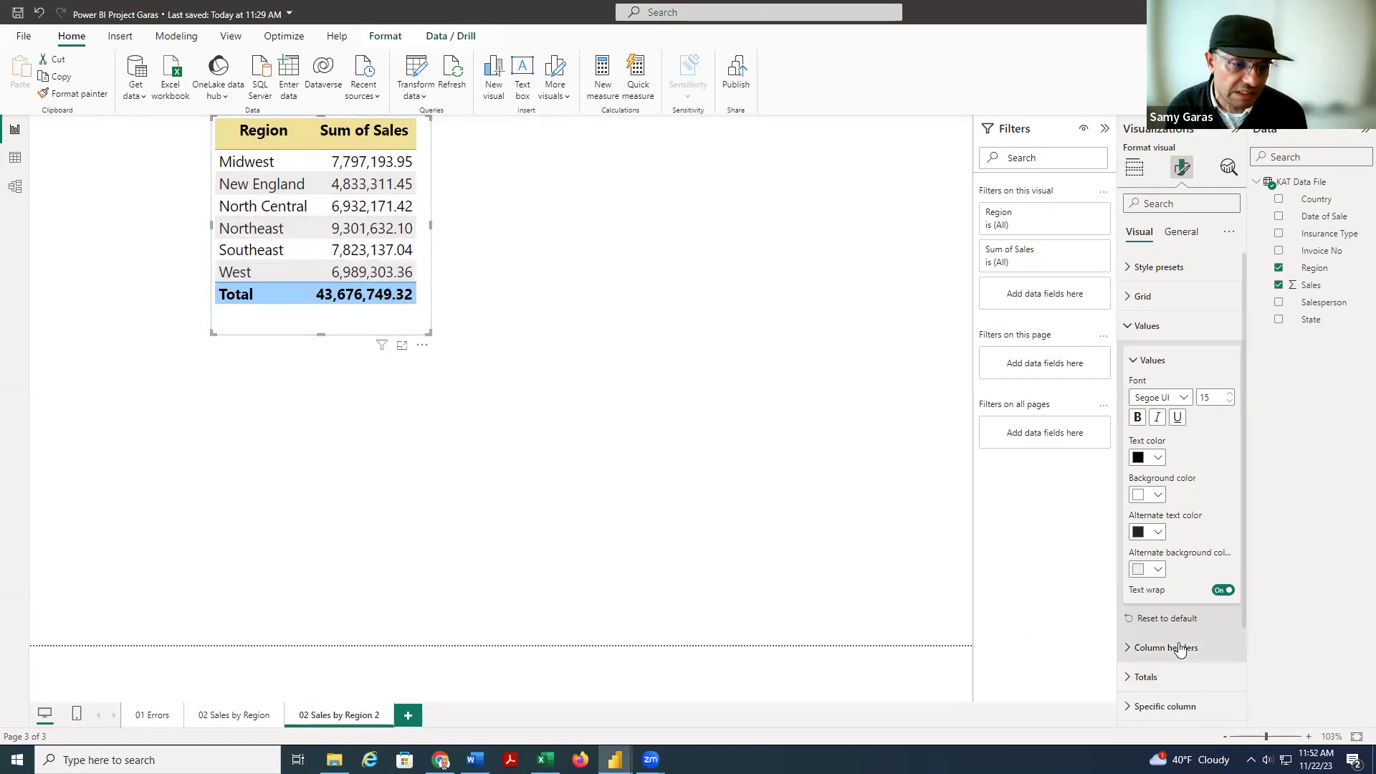
- Compare the formatted table with the 02 Sales by Region page, and bring up the new table's formatting options again
{"action": "left_click", "coordinate": [231, 715]}
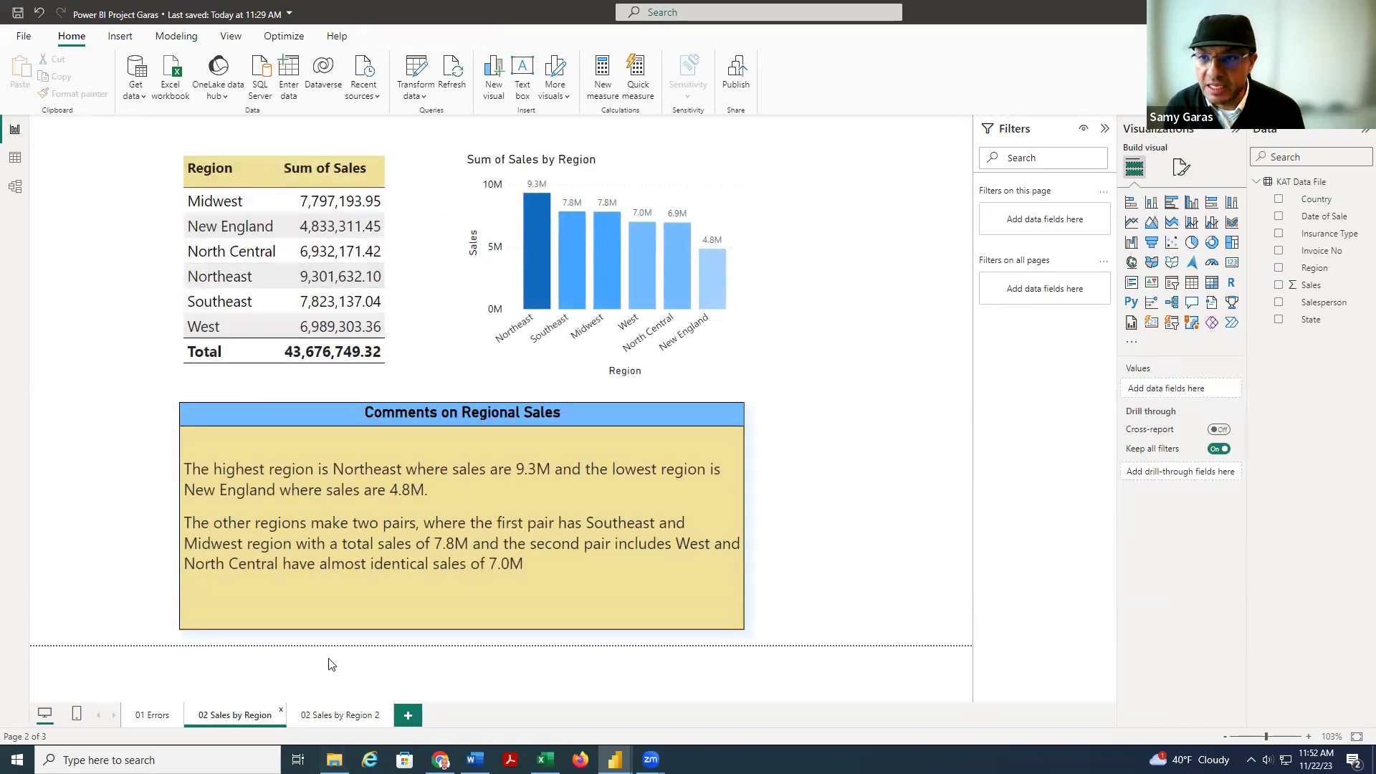
{"action": "left_click", "coordinate": [341, 715]}
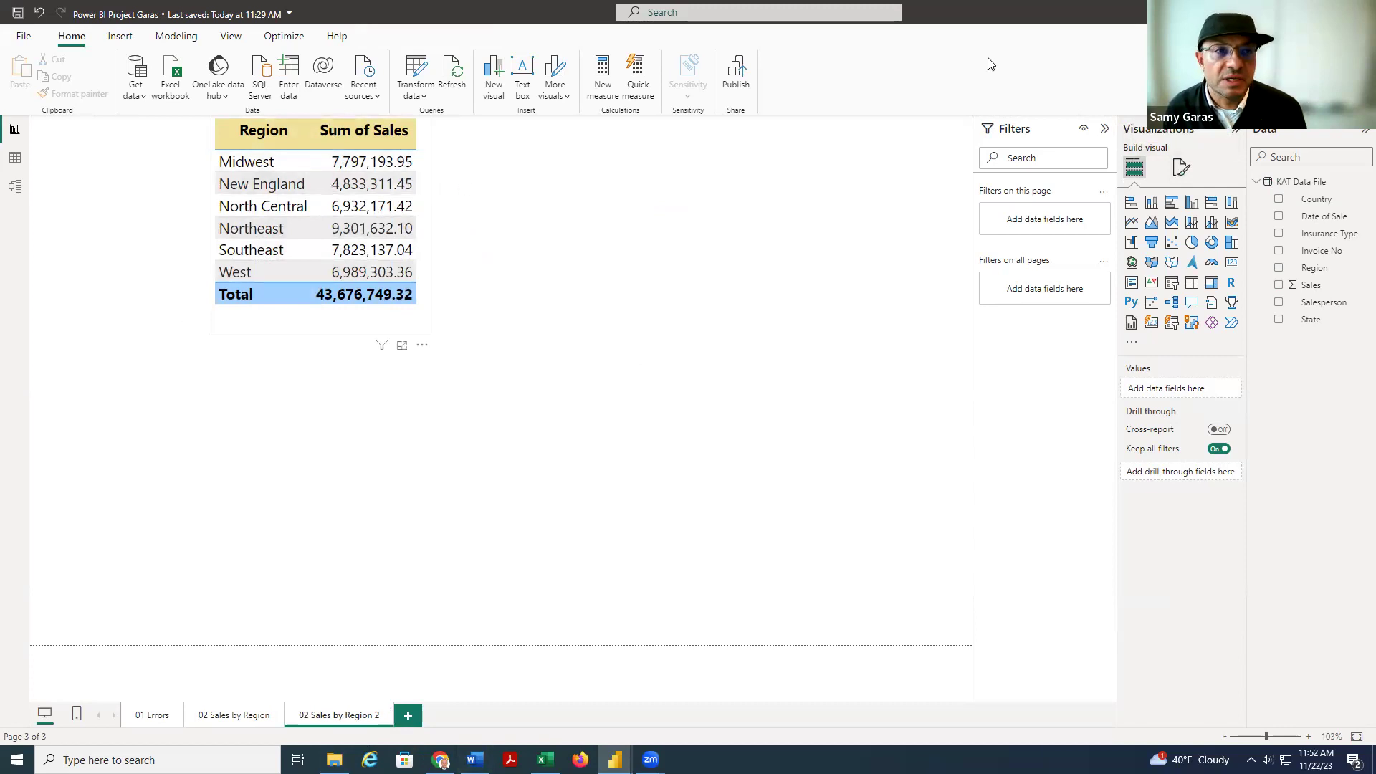
{"action": "left_click", "coordinate": [419, 183]}
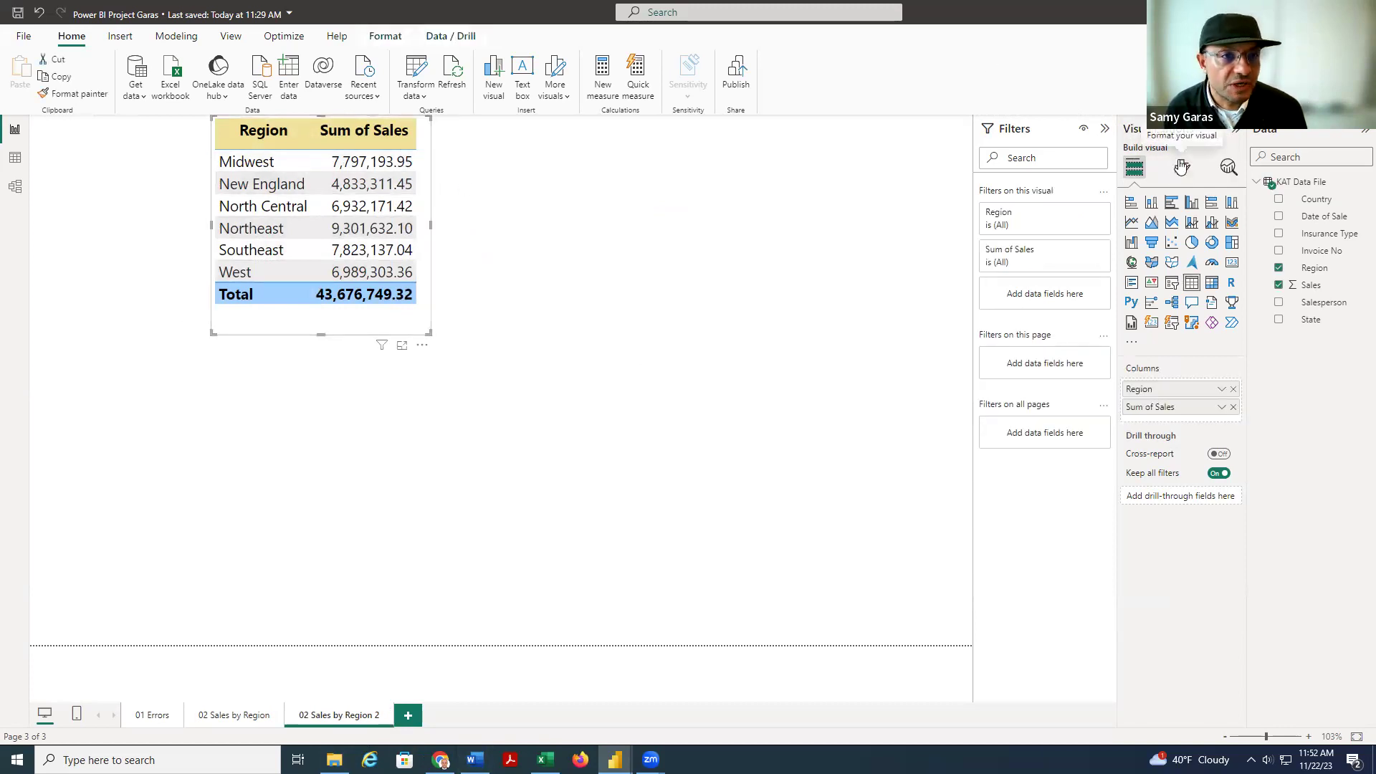
{"action": "left_click", "coordinate": [1181, 167]}
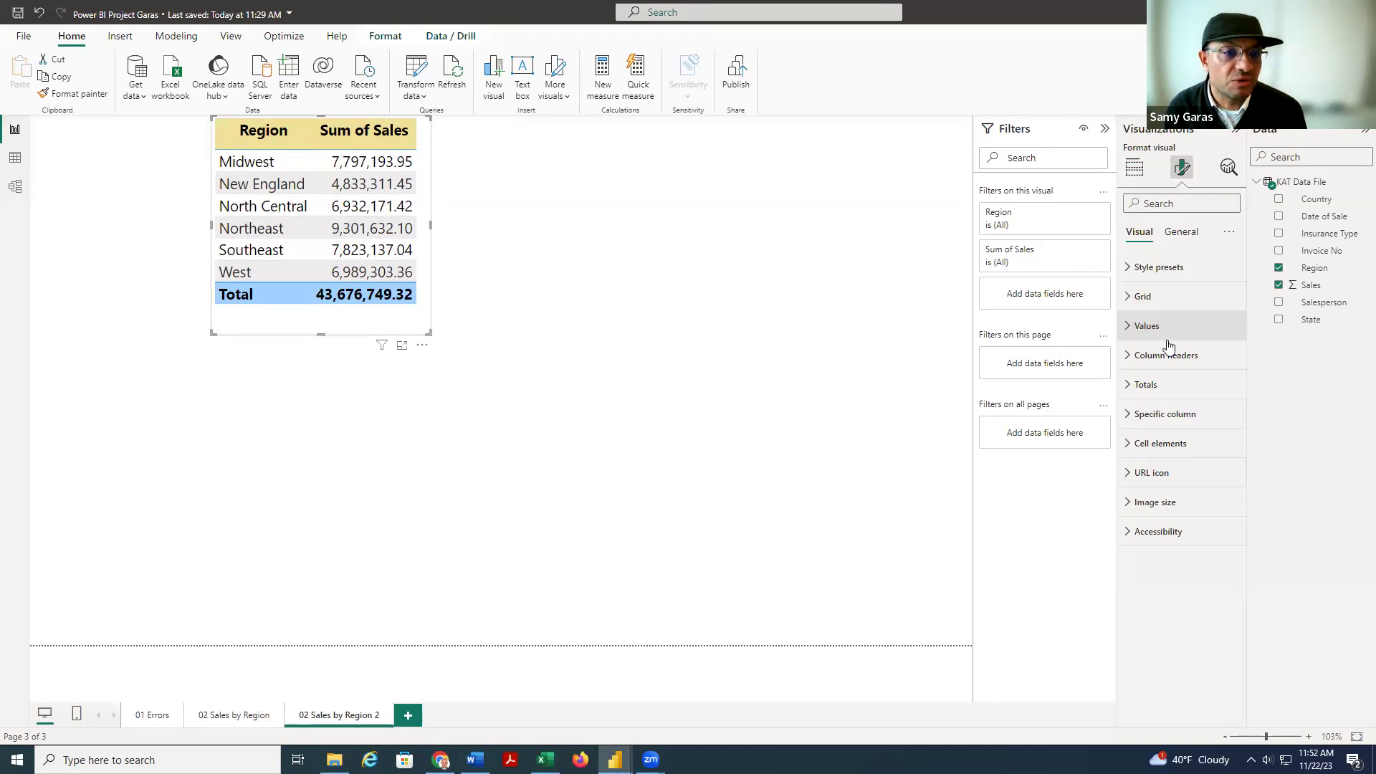
- Review the formatting options for the table's totals and values
{"action": "left_click", "coordinate": [1146, 385]}
{"action": "scroll", "coordinate": [1215, 569], "scroll_direction": "down", "scroll_amount": 1}
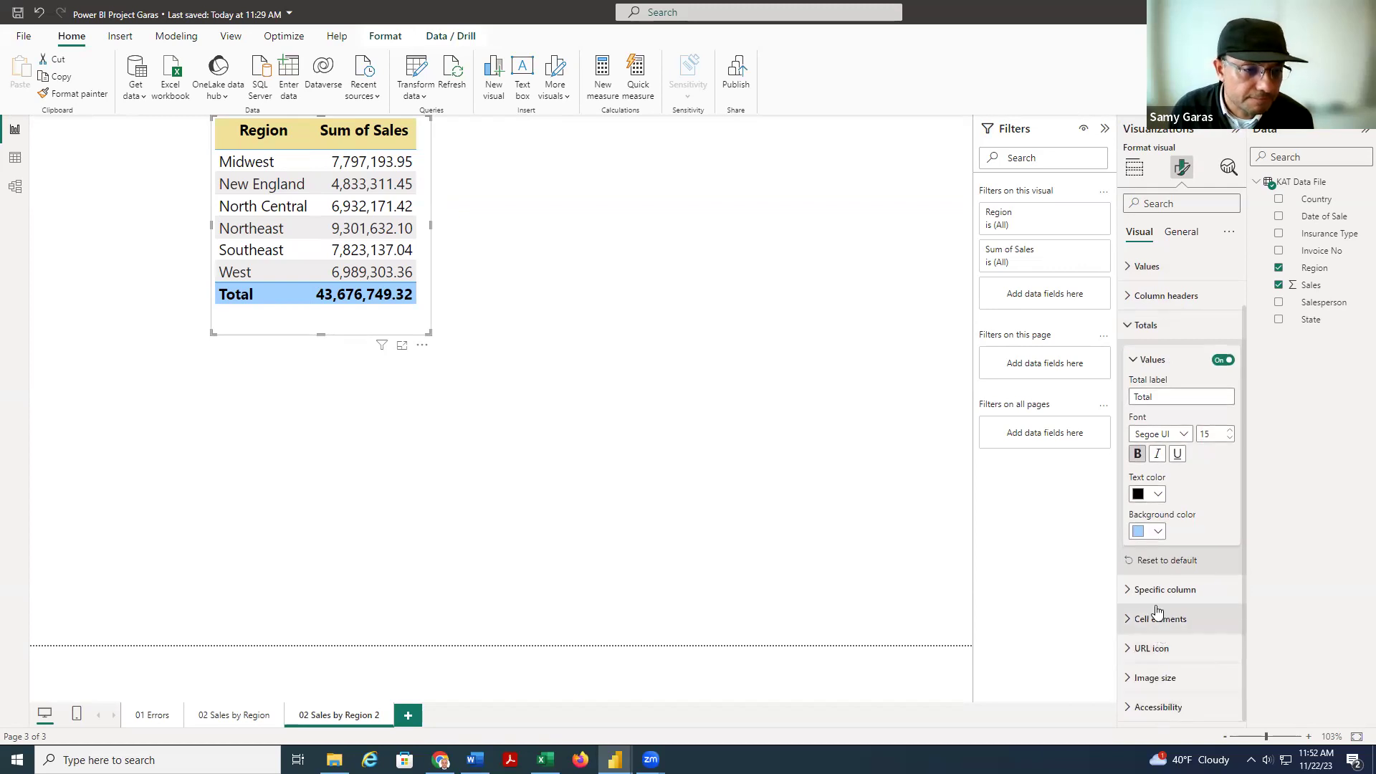
{"action": "left_click", "coordinate": [1133, 359]}
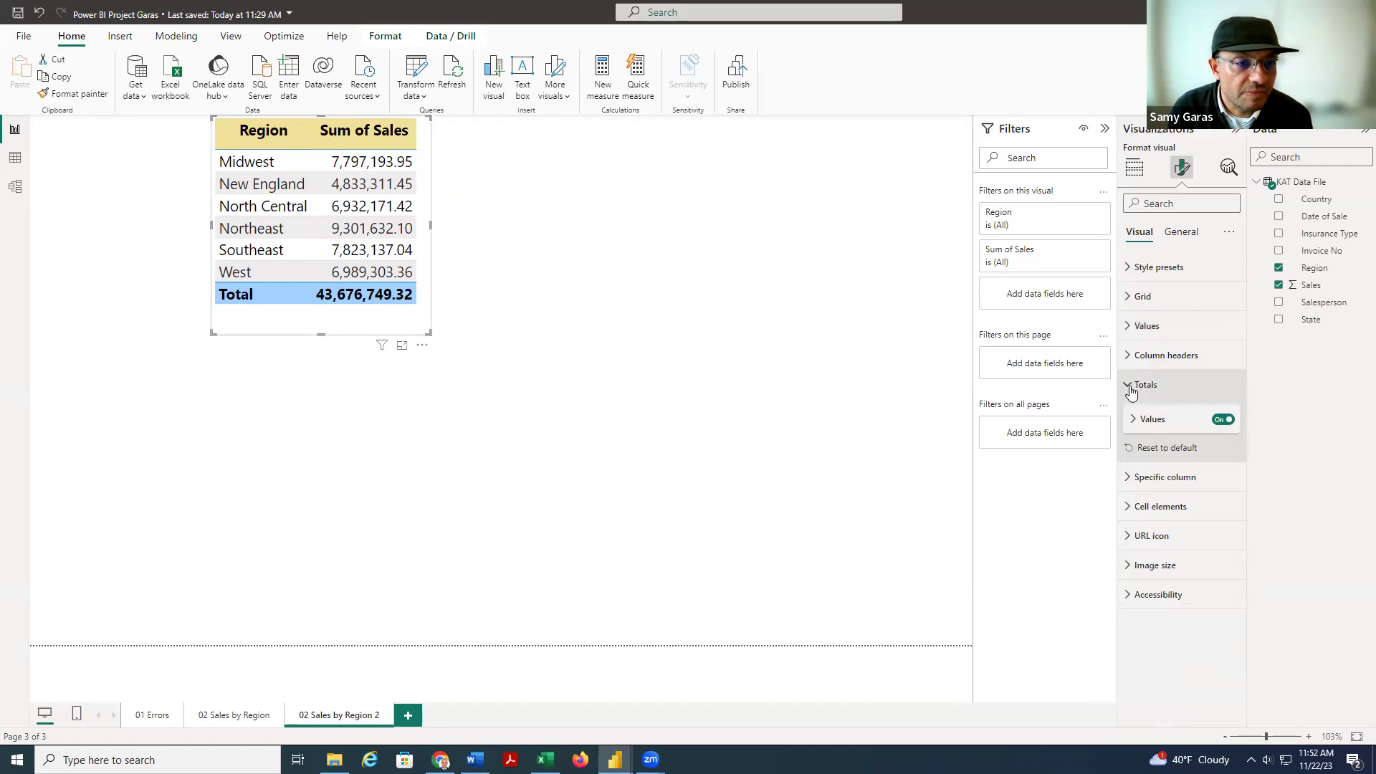
{"action": "left_click", "coordinate": [1130, 387]}
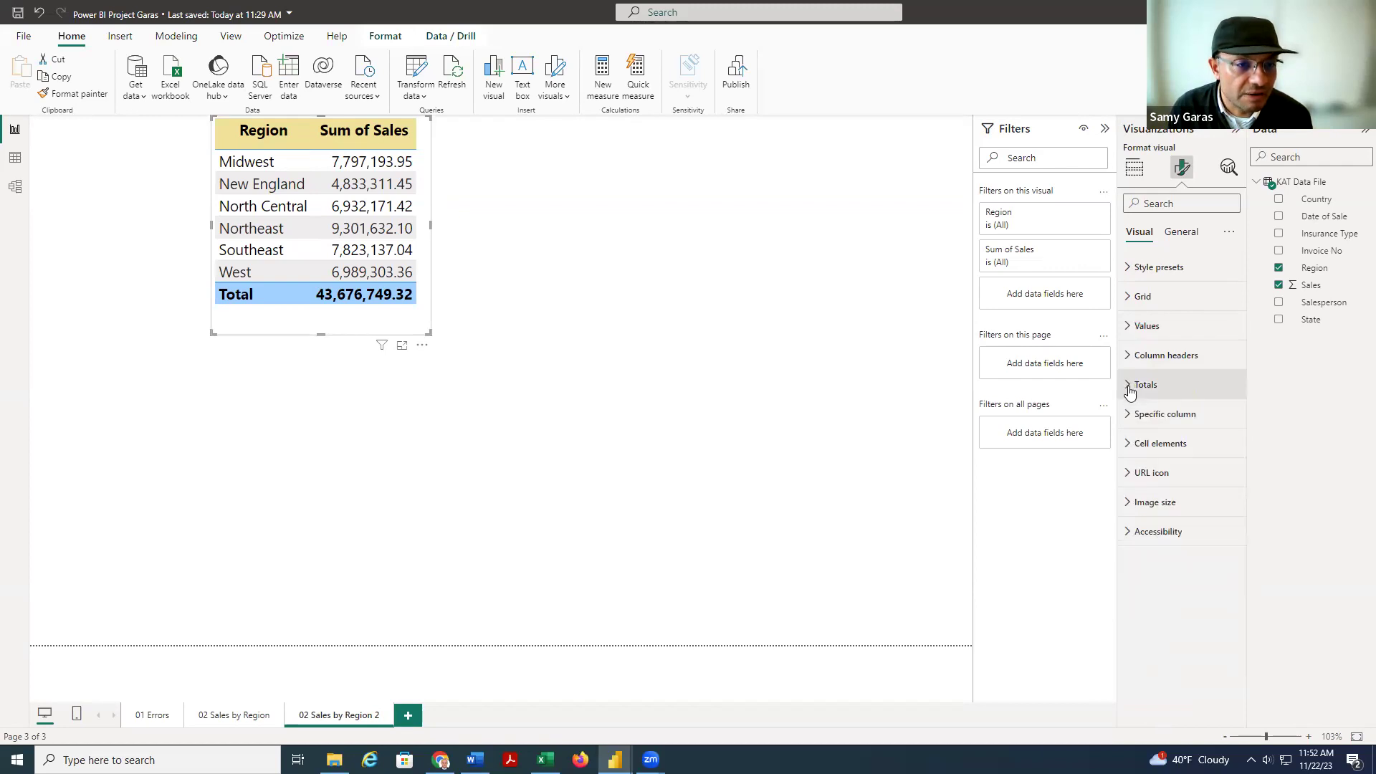
{"action": "left_click", "coordinate": [1126, 329]}
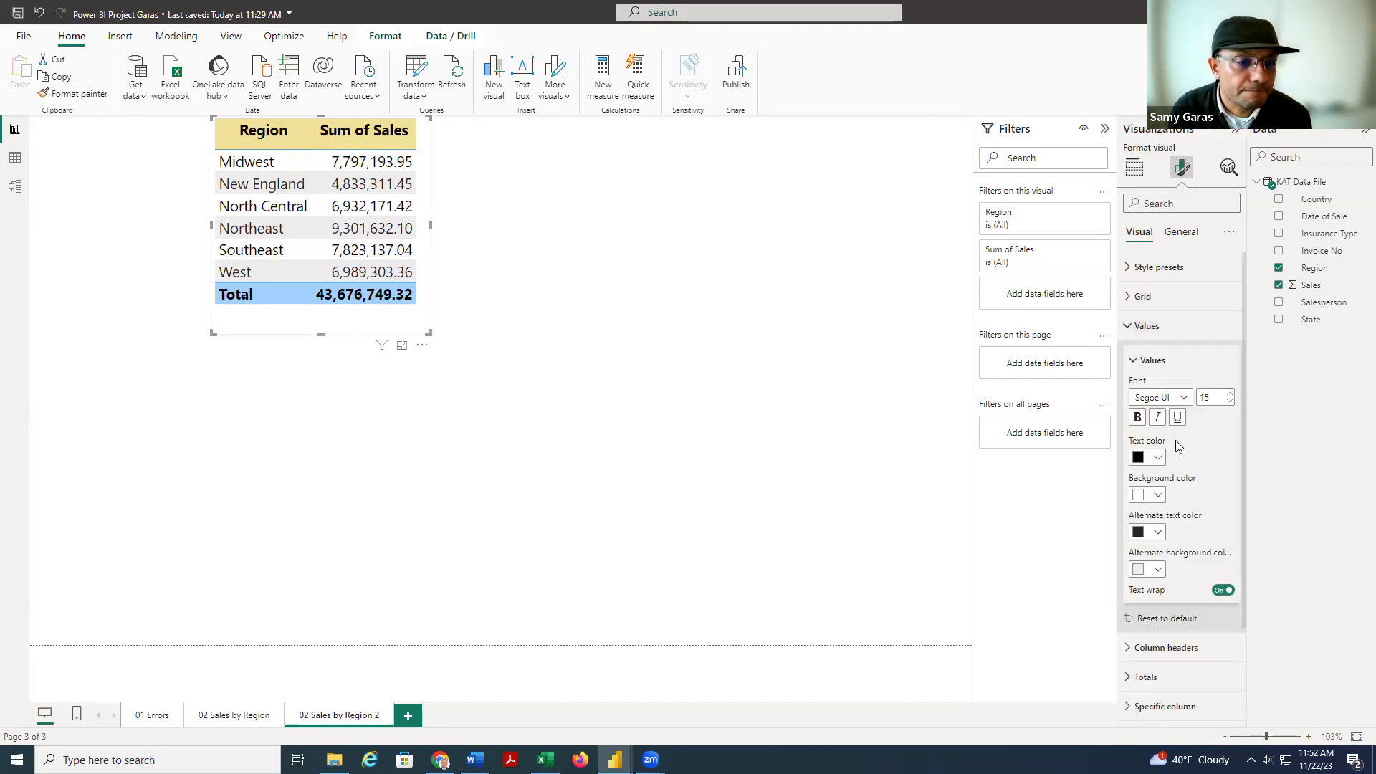
{"action": "scroll", "coordinate": [1171, 465], "scroll_direction": "down", "scroll_amount": 2}
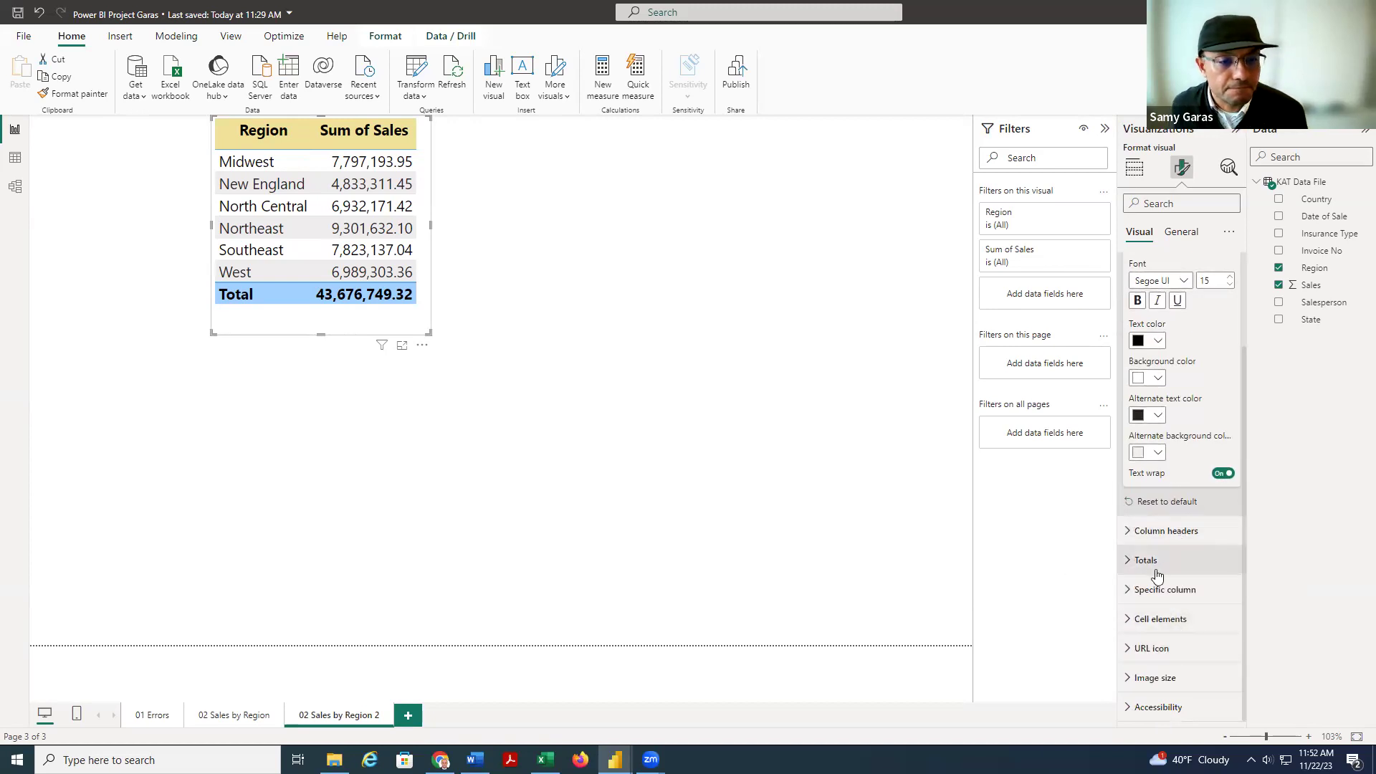
{"action": "left_click", "coordinate": [1124, 566]}
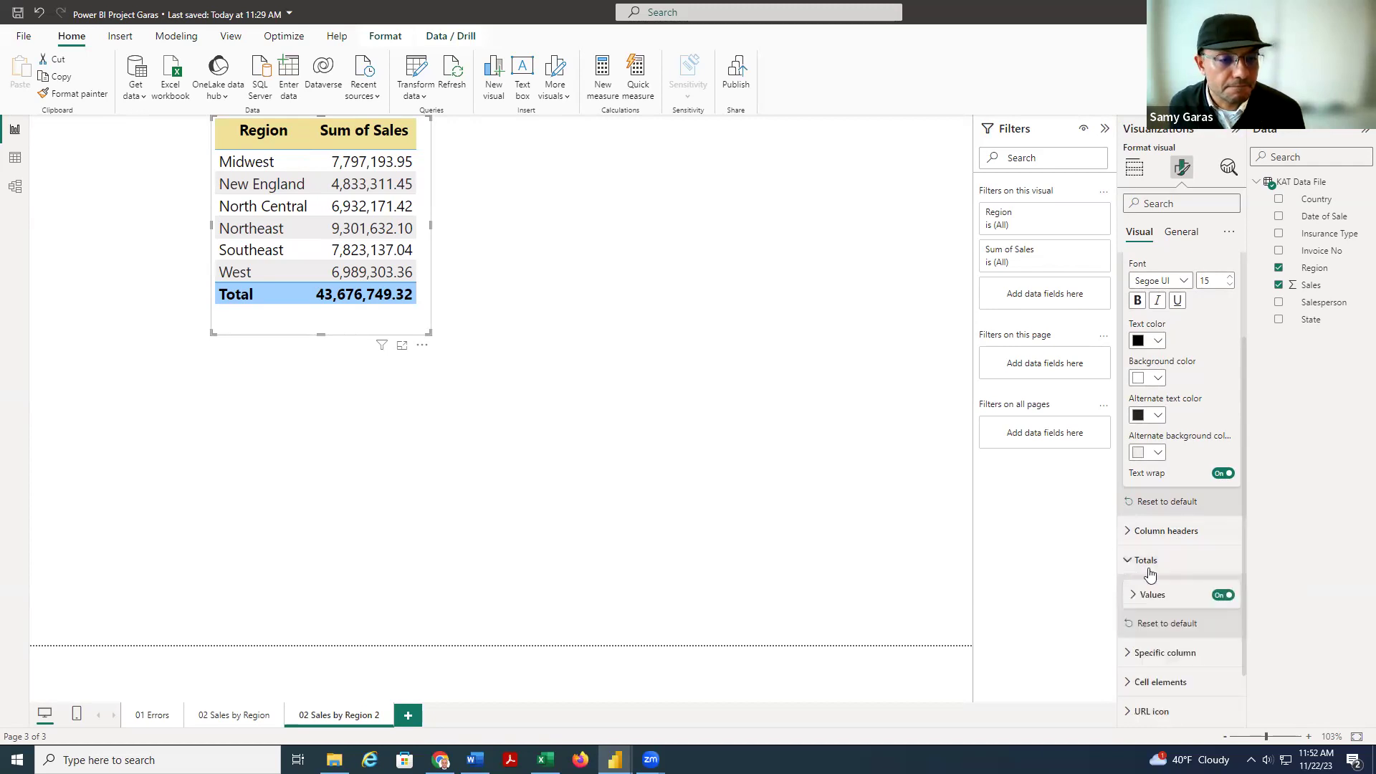
{"action": "scroll", "coordinate": [1154, 559], "scroll_direction": "down", "scroll_amount": 2}
{"action": "left_click", "coordinate": [1126, 496]}
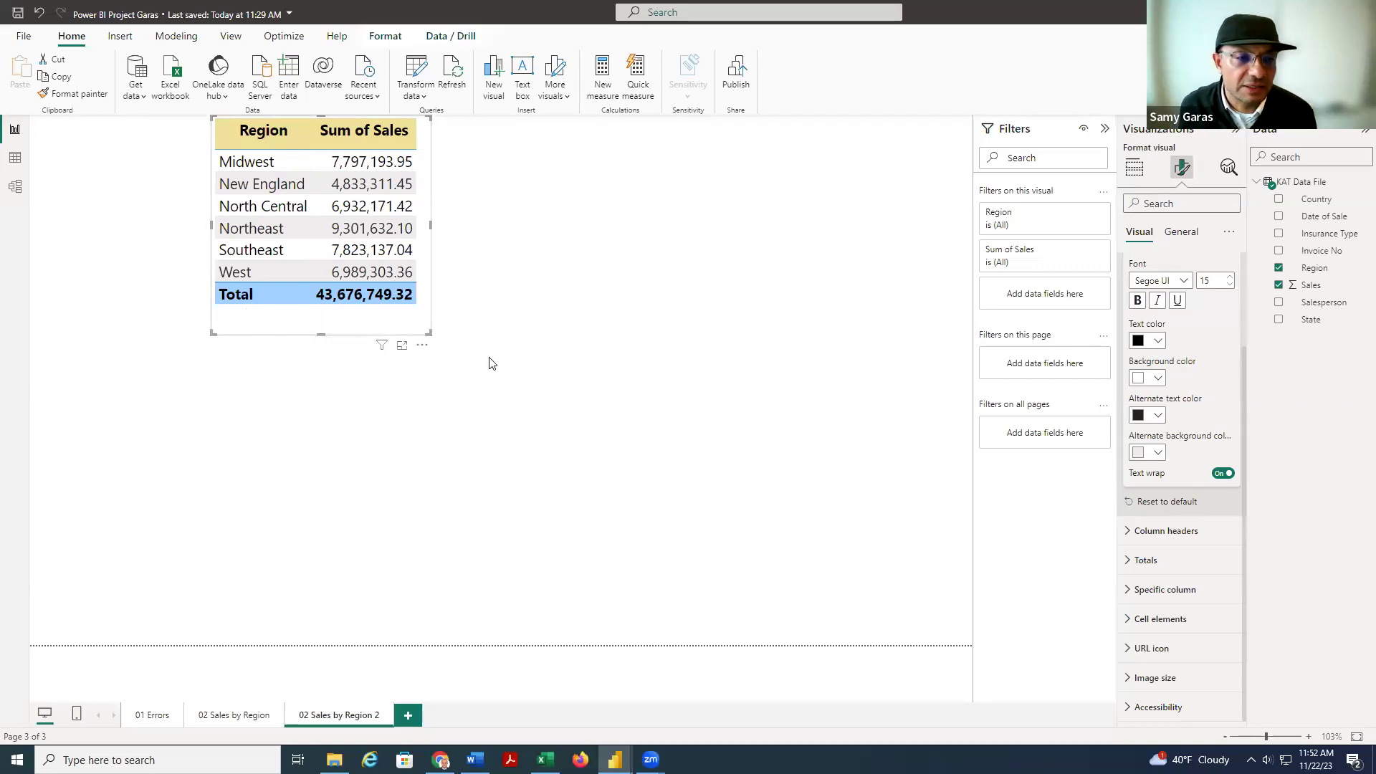
- Turn on a visual border and a shadow for the sales by region table
{"action": "left_click", "coordinate": [1187, 240]}
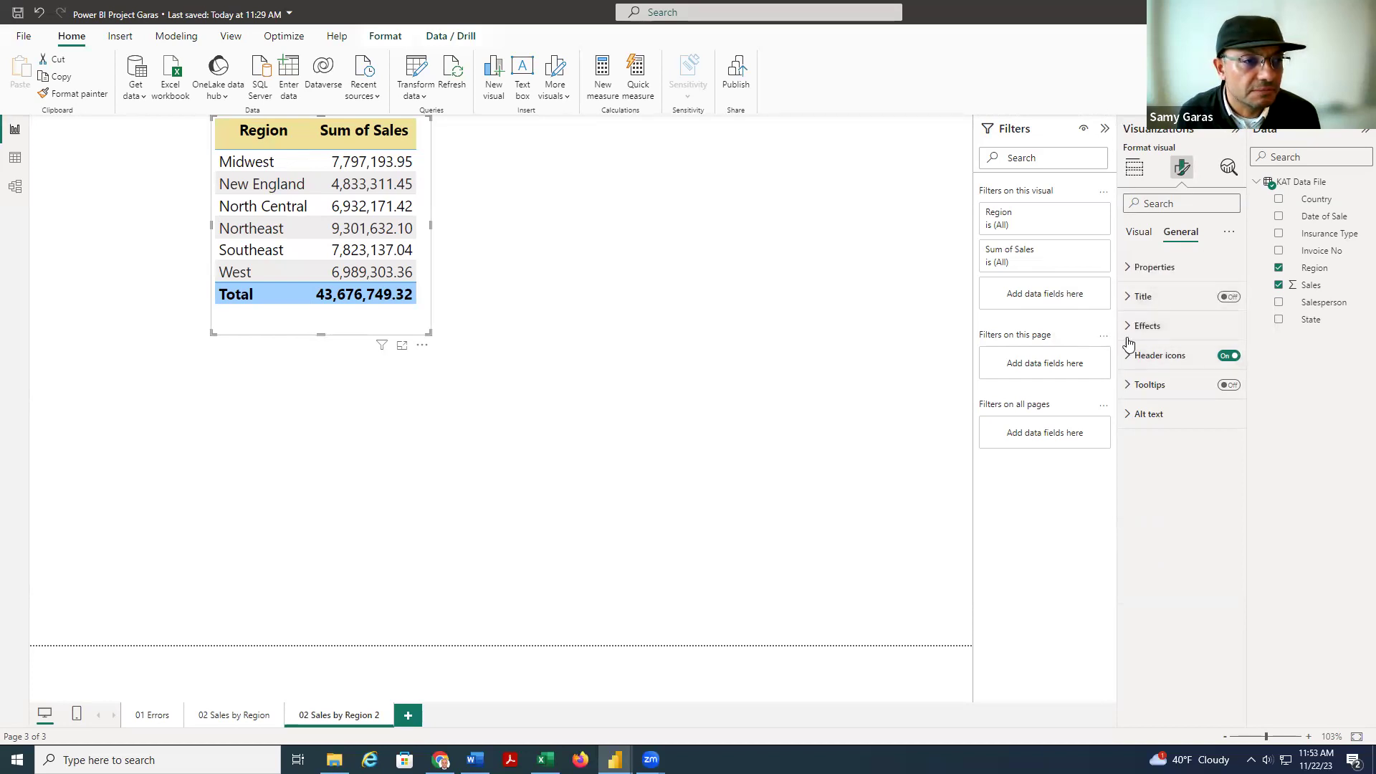
{"action": "left_click", "coordinate": [1124, 329]}
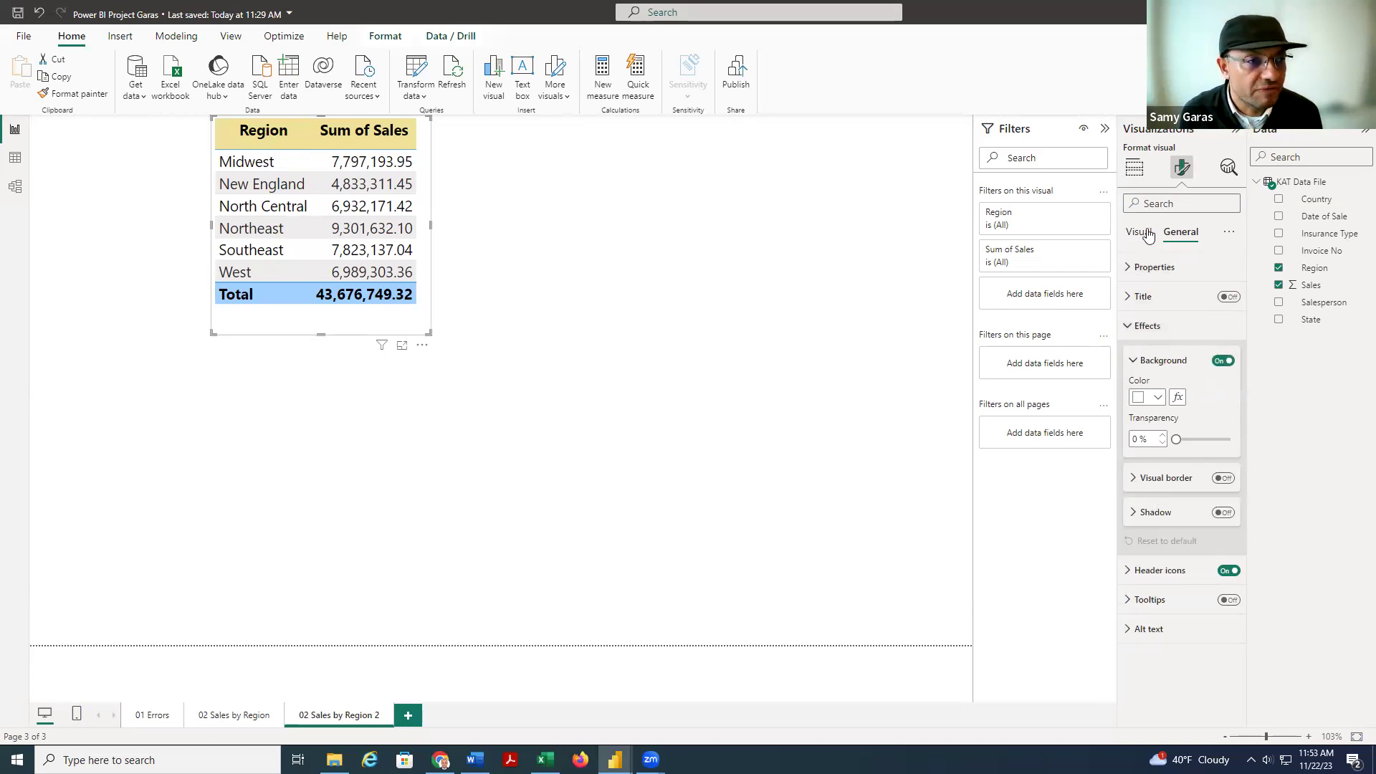
{"action": "left_click", "coordinate": [1131, 479]}
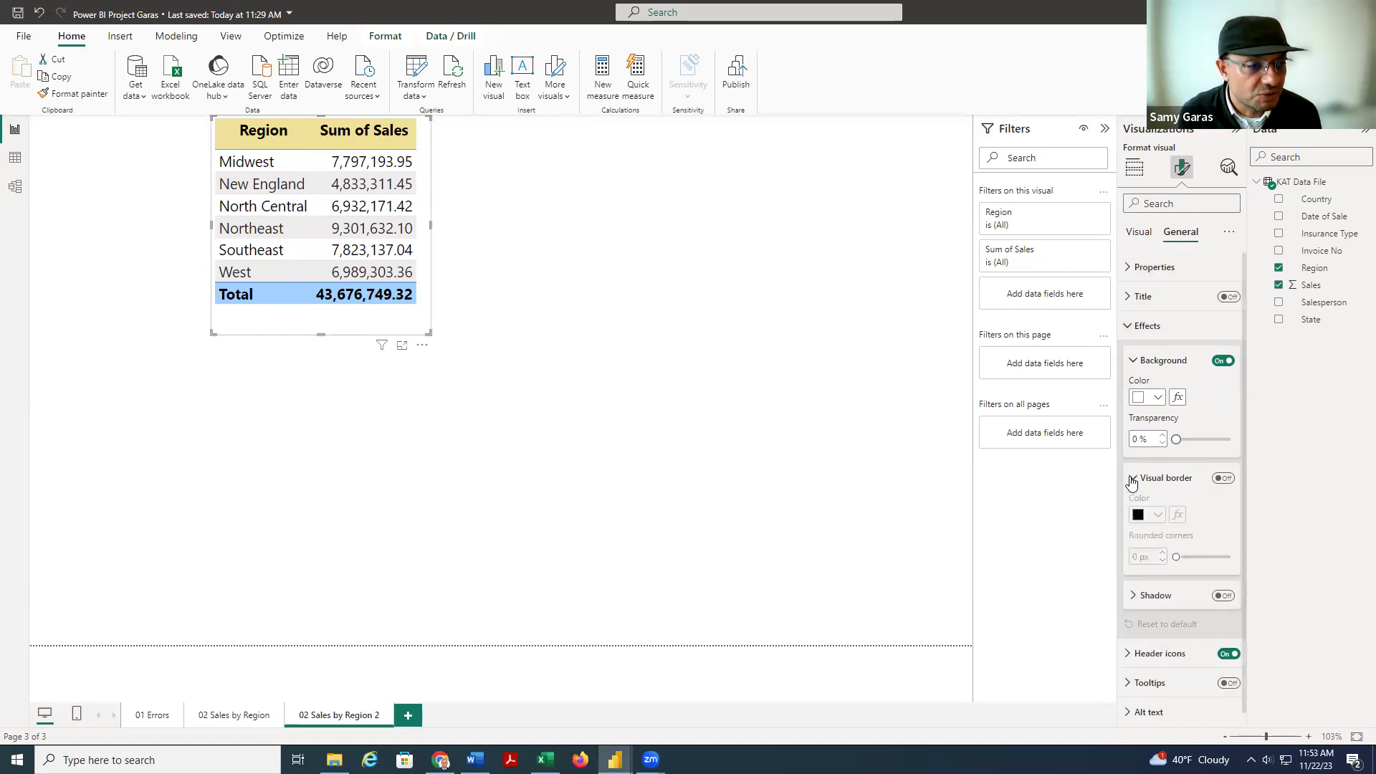
{"action": "left_click", "coordinate": [1222, 479]}
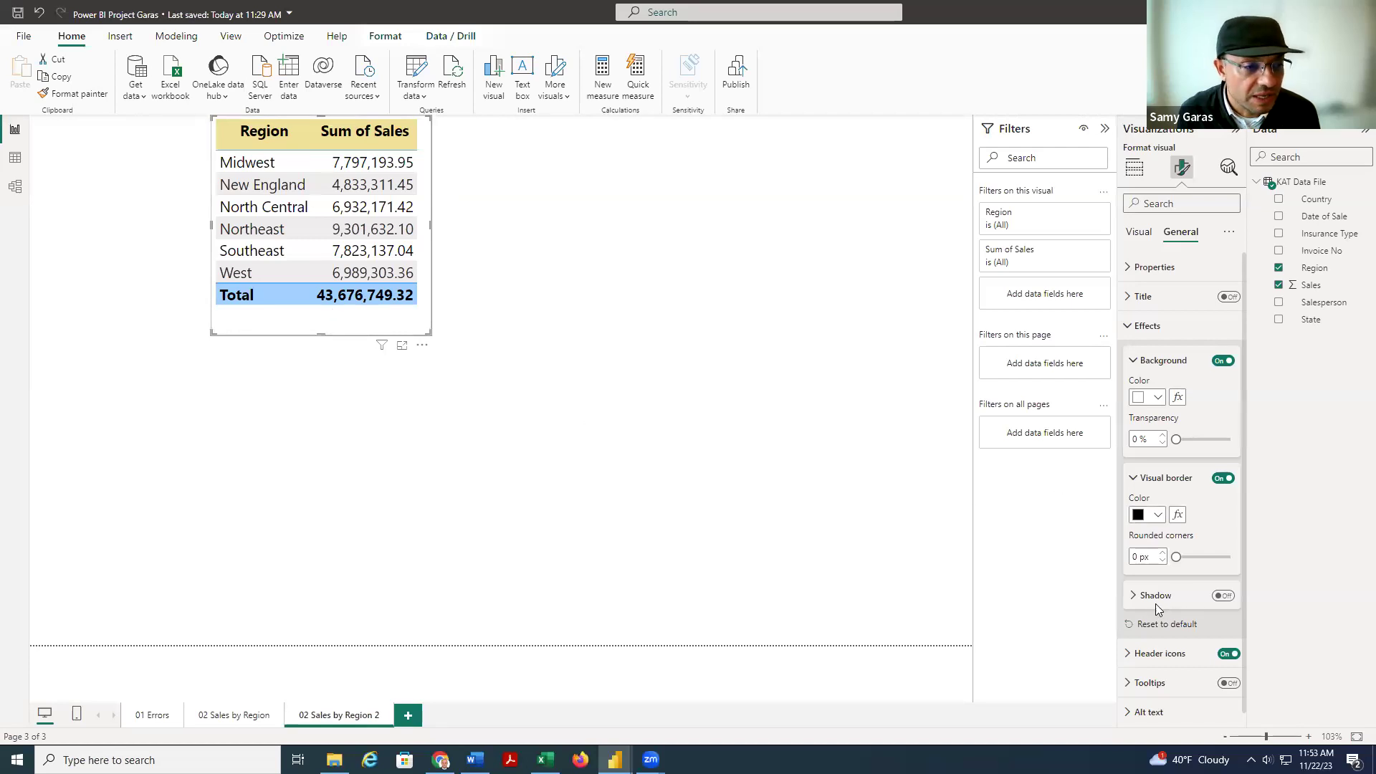
{"action": "left_click", "coordinate": [1133, 597]}
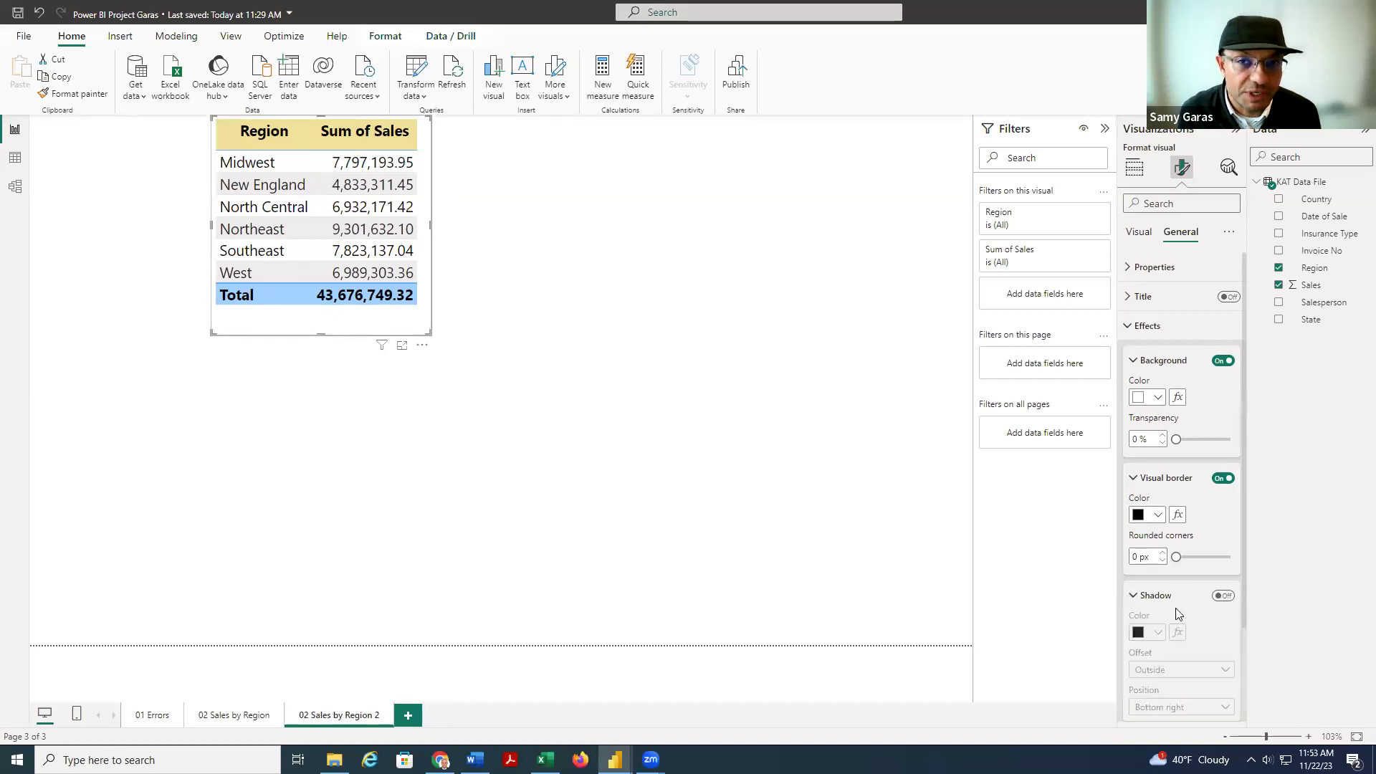
{"action": "left_click", "coordinate": [1223, 596]}
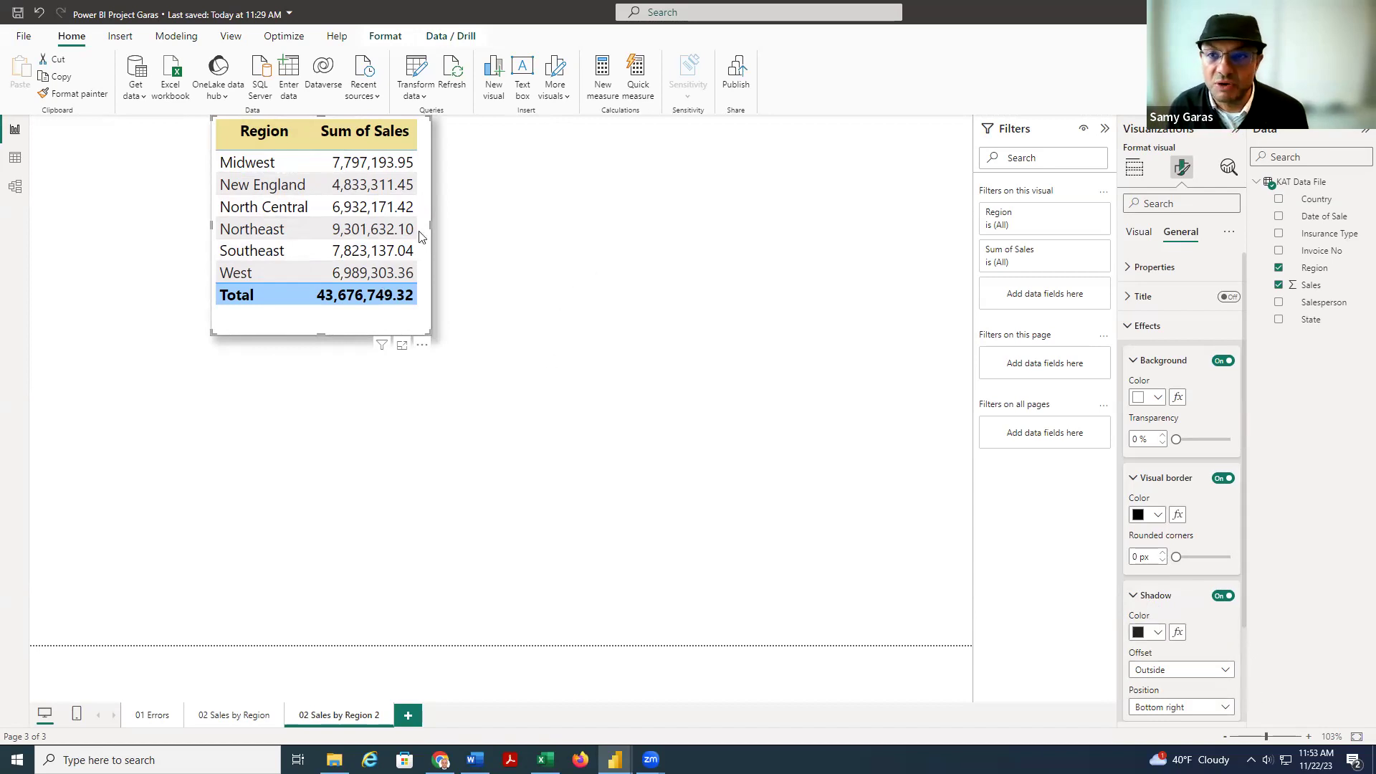
{"action": "left_click", "coordinate": [1133, 479]}
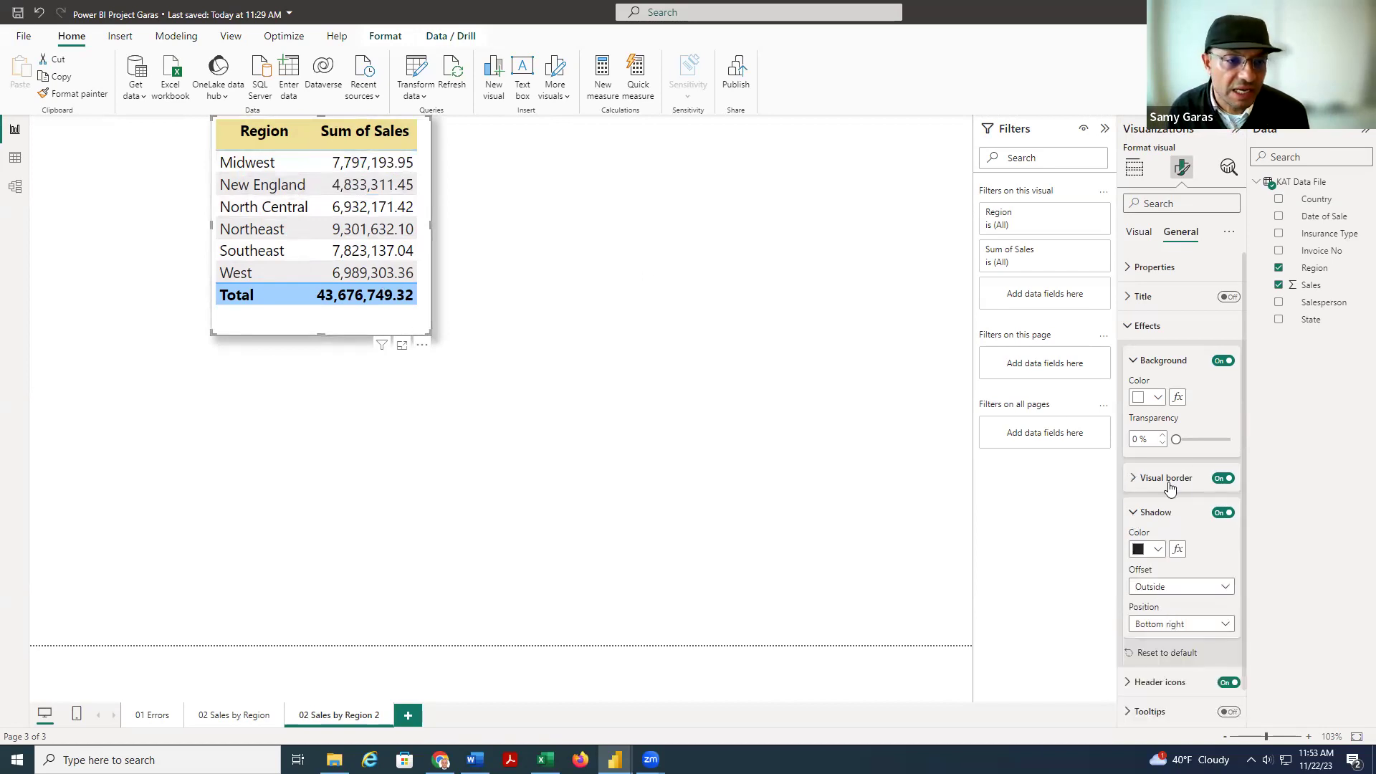
{"action": "left_click", "coordinate": [1133, 512]}
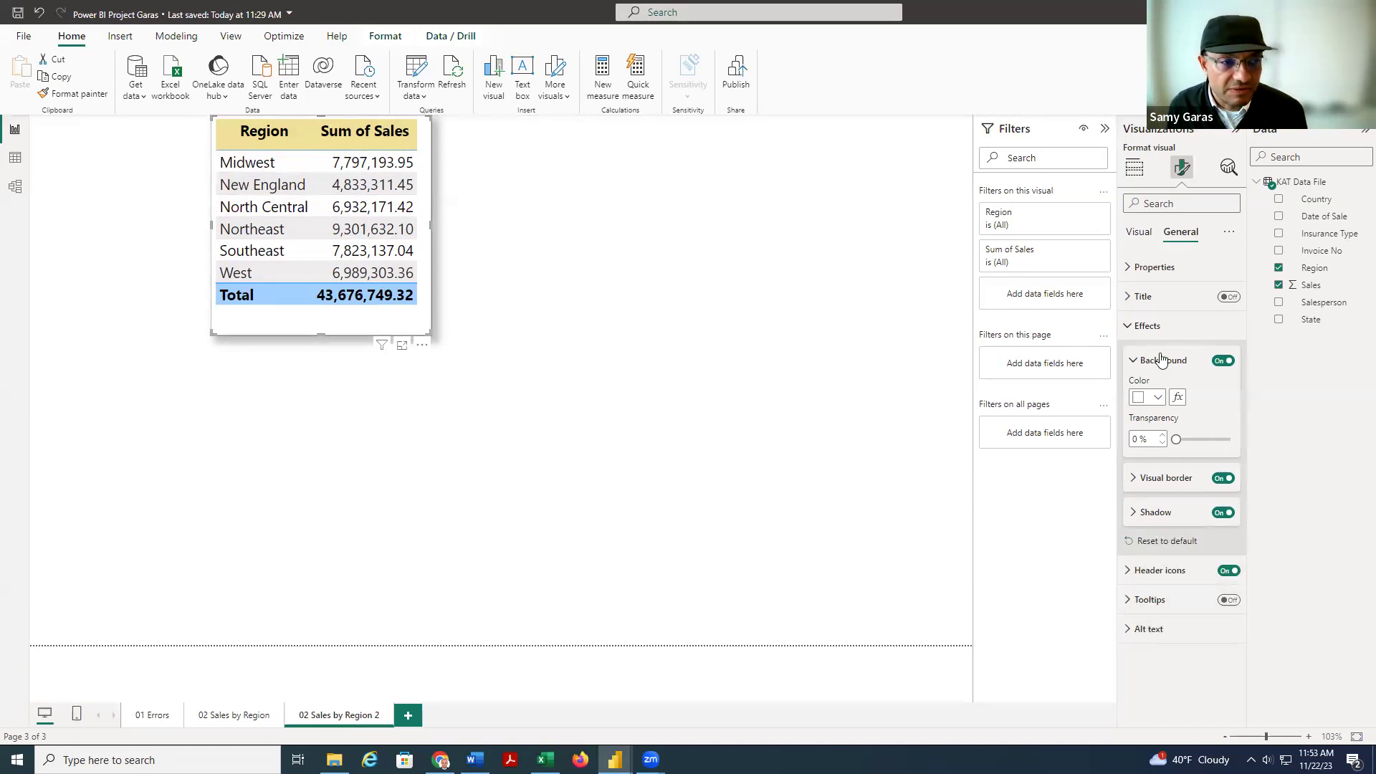
{"action": "left_click", "coordinate": [1129, 327]}
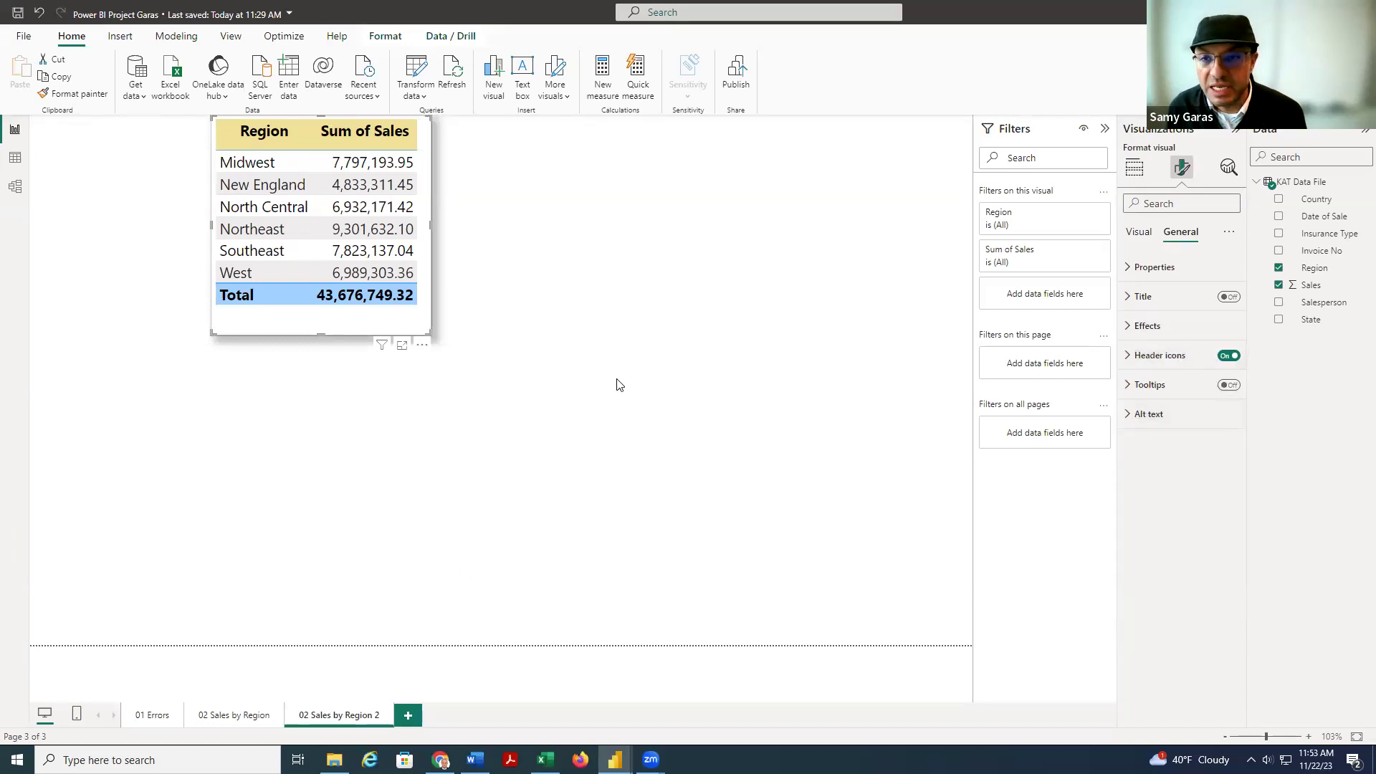
{"action": "left_click", "coordinate": [599, 387]}
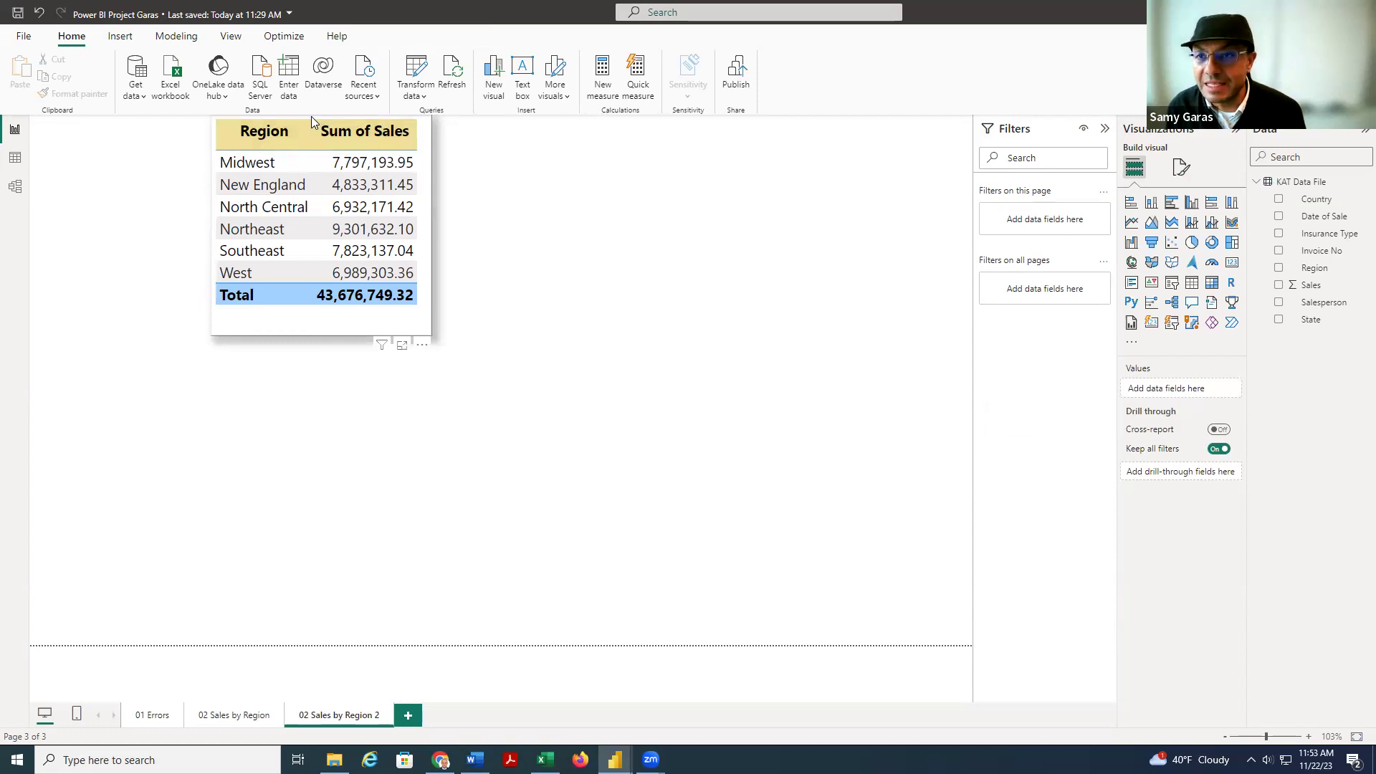
- Move the table toward the page's upper-left corner and resize its frame to fit closely below the Total row
{"action": "left_click_drag", "start_coordinate": [311, 116], "coordinate": [234, 185]}
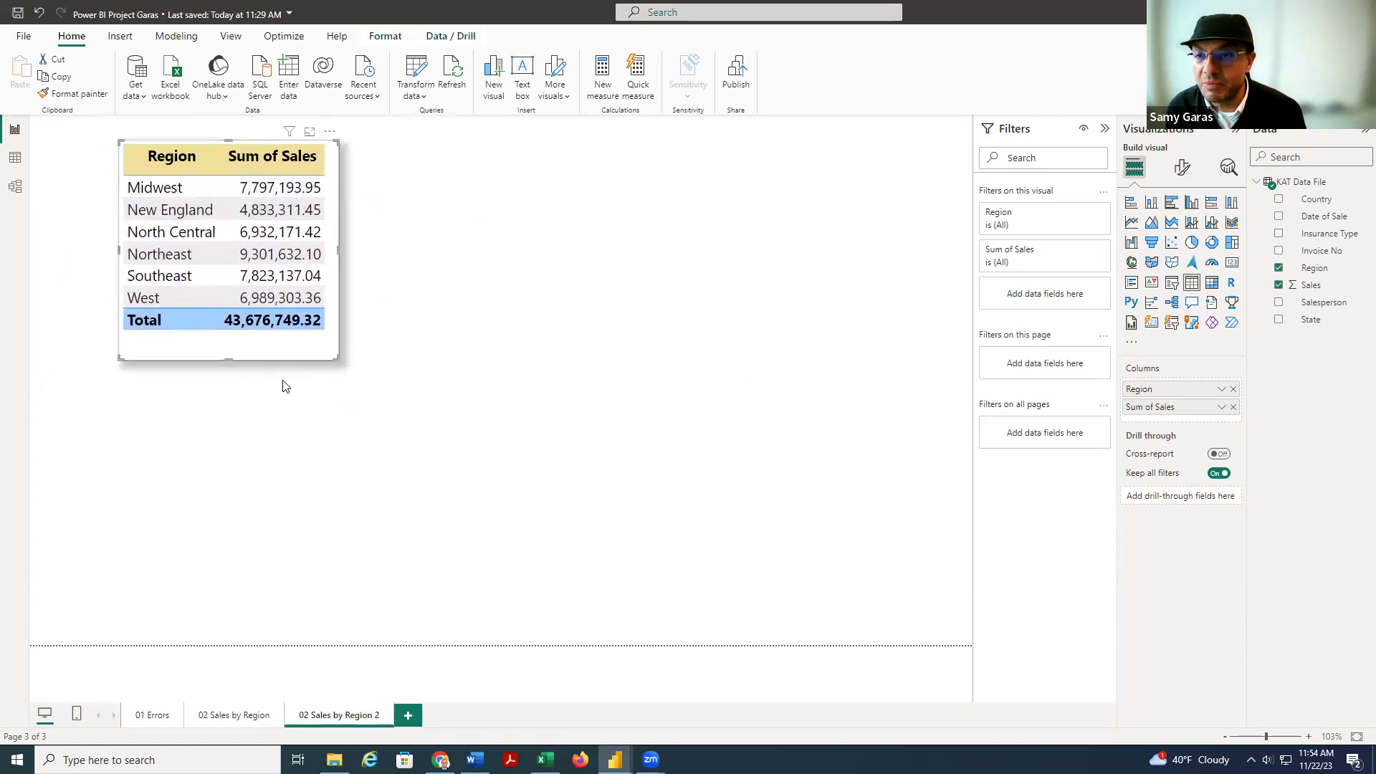
{"action": "left_click_drag", "start_coordinate": [334, 362], "coordinate": [343, 398]}
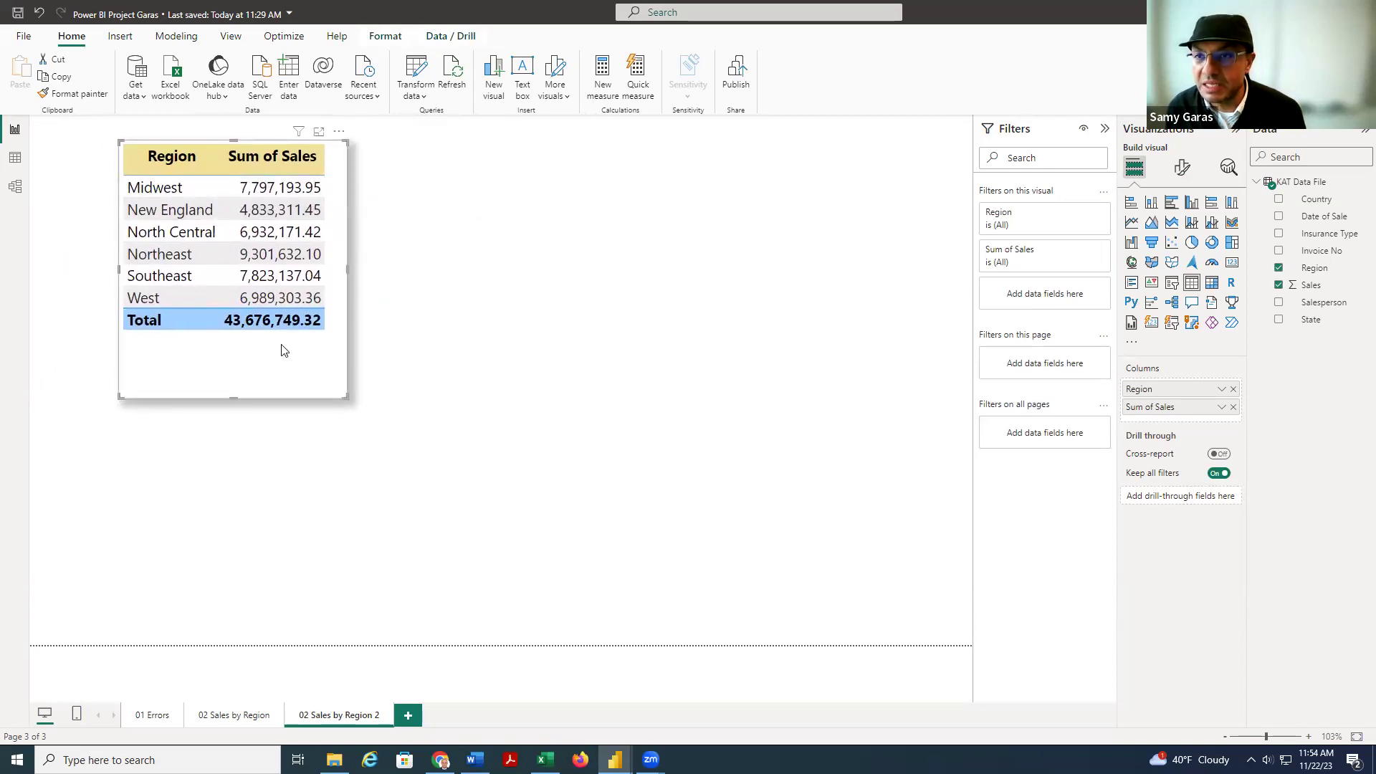
{"action": "left_click_drag", "start_coordinate": [231, 398], "coordinate": [221, 342]}
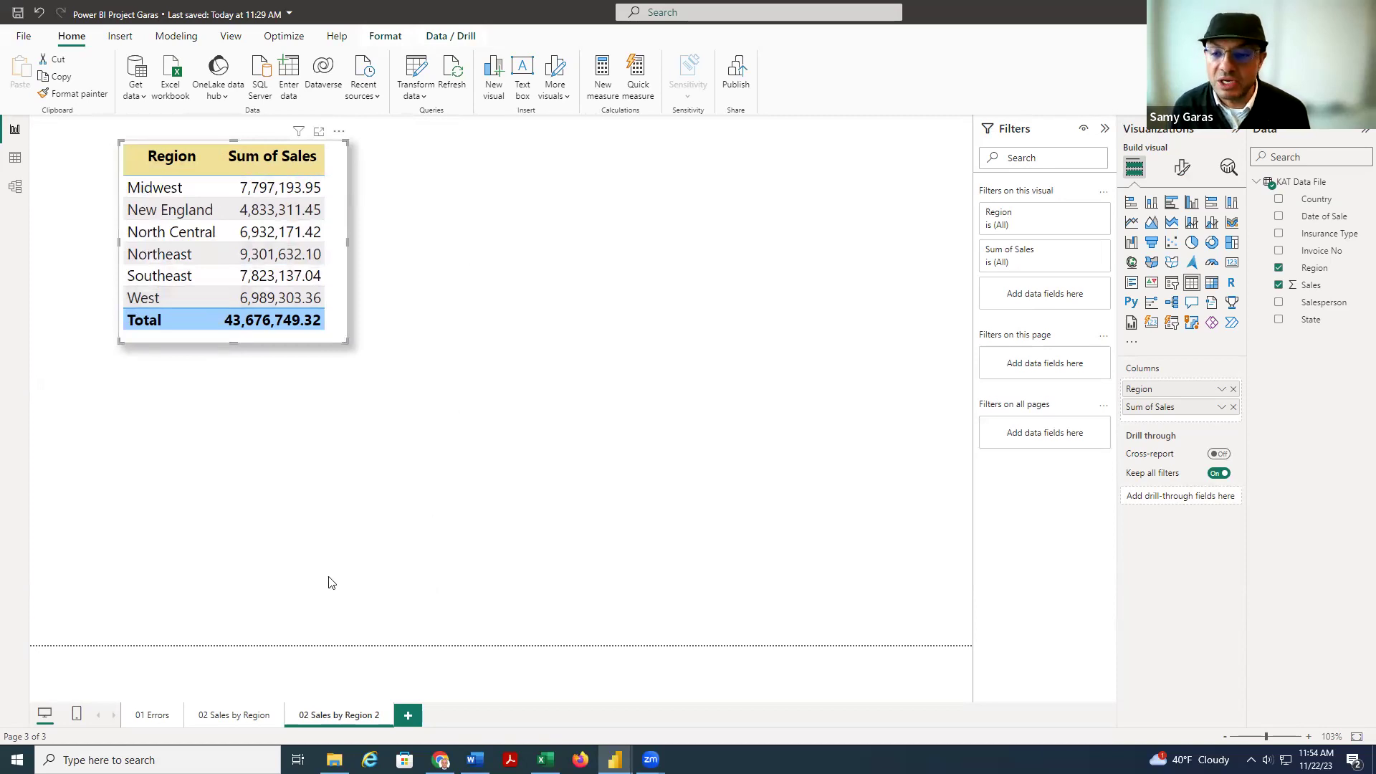
- Check the 02 Sales by Region page, then add a clustered column chart of Sales by Region beside the new page's table
{"action": "left_click", "coordinate": [244, 714]}
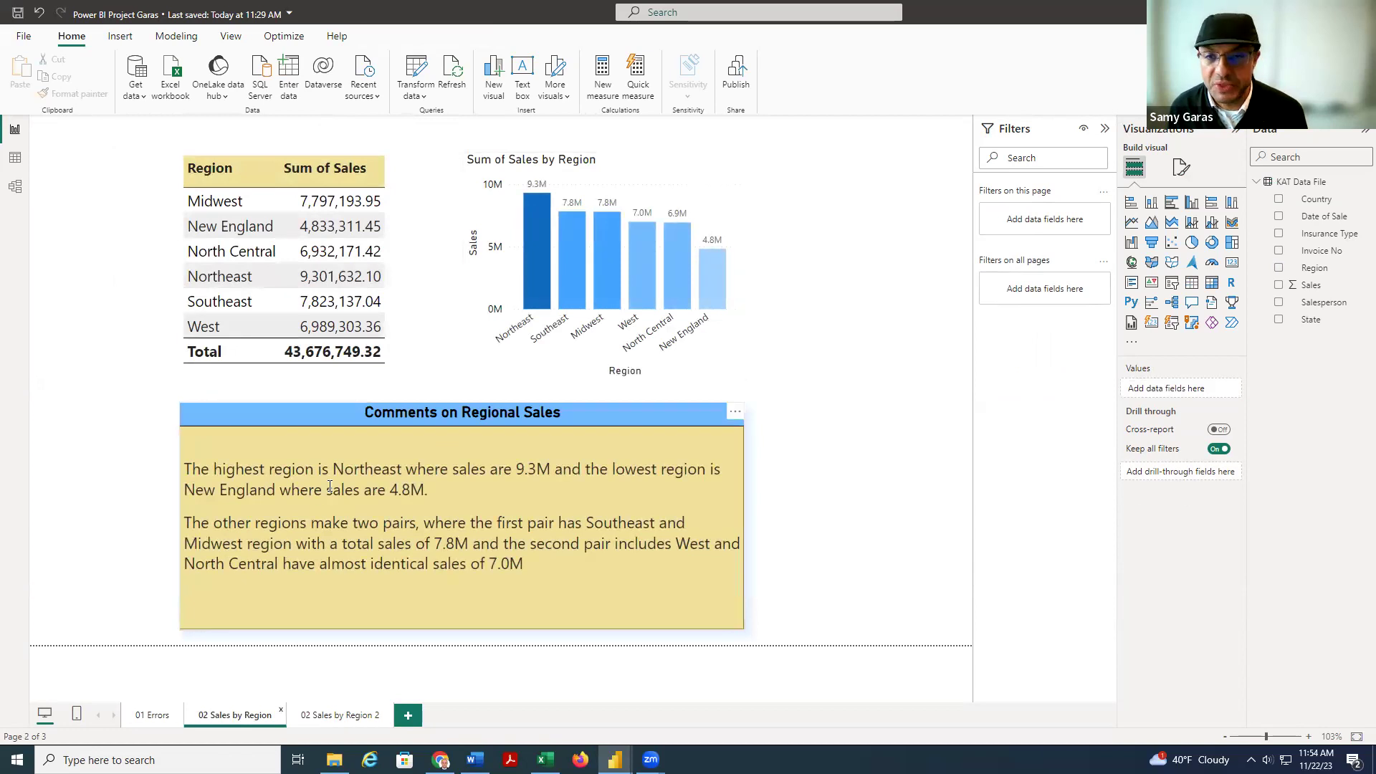
{"action": "left_click", "coordinate": [340, 714]}
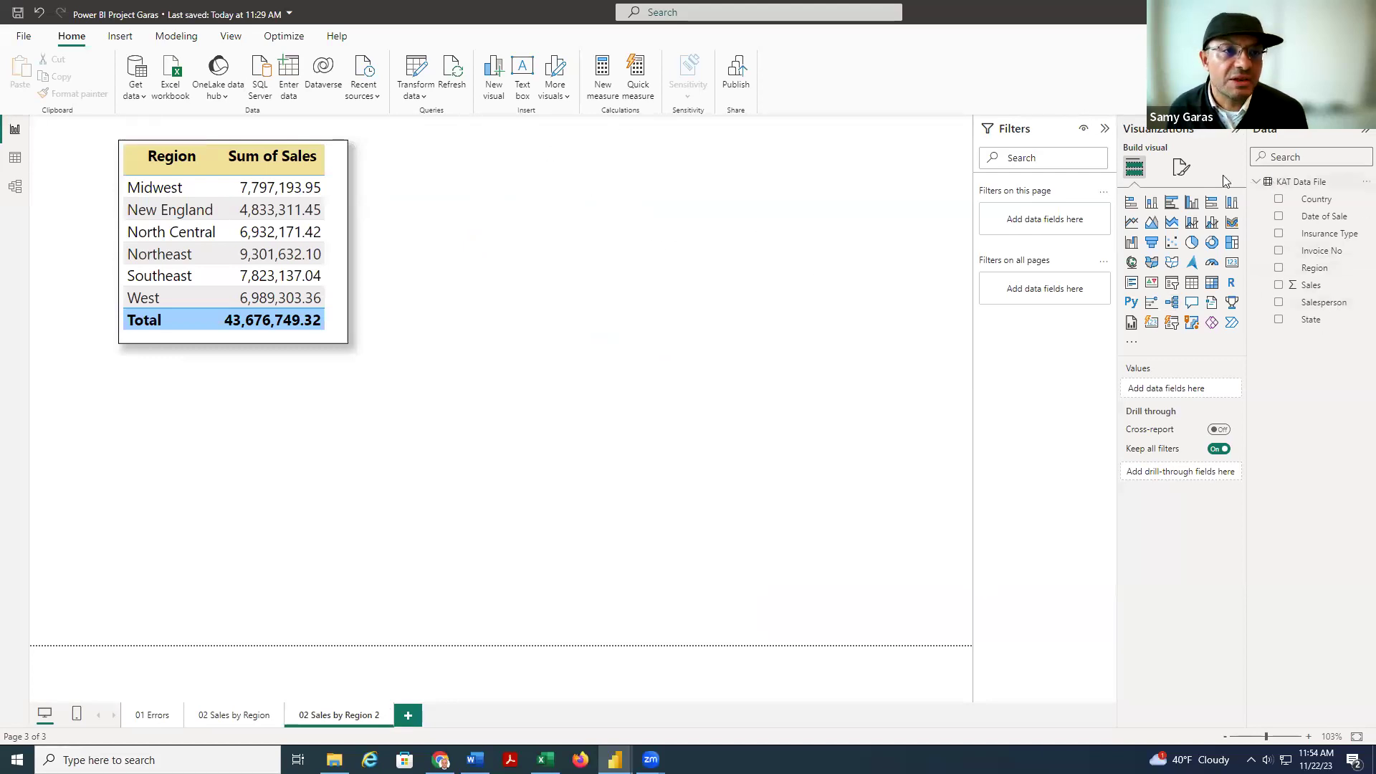
{"action": "left_click", "coordinate": [1193, 206]}
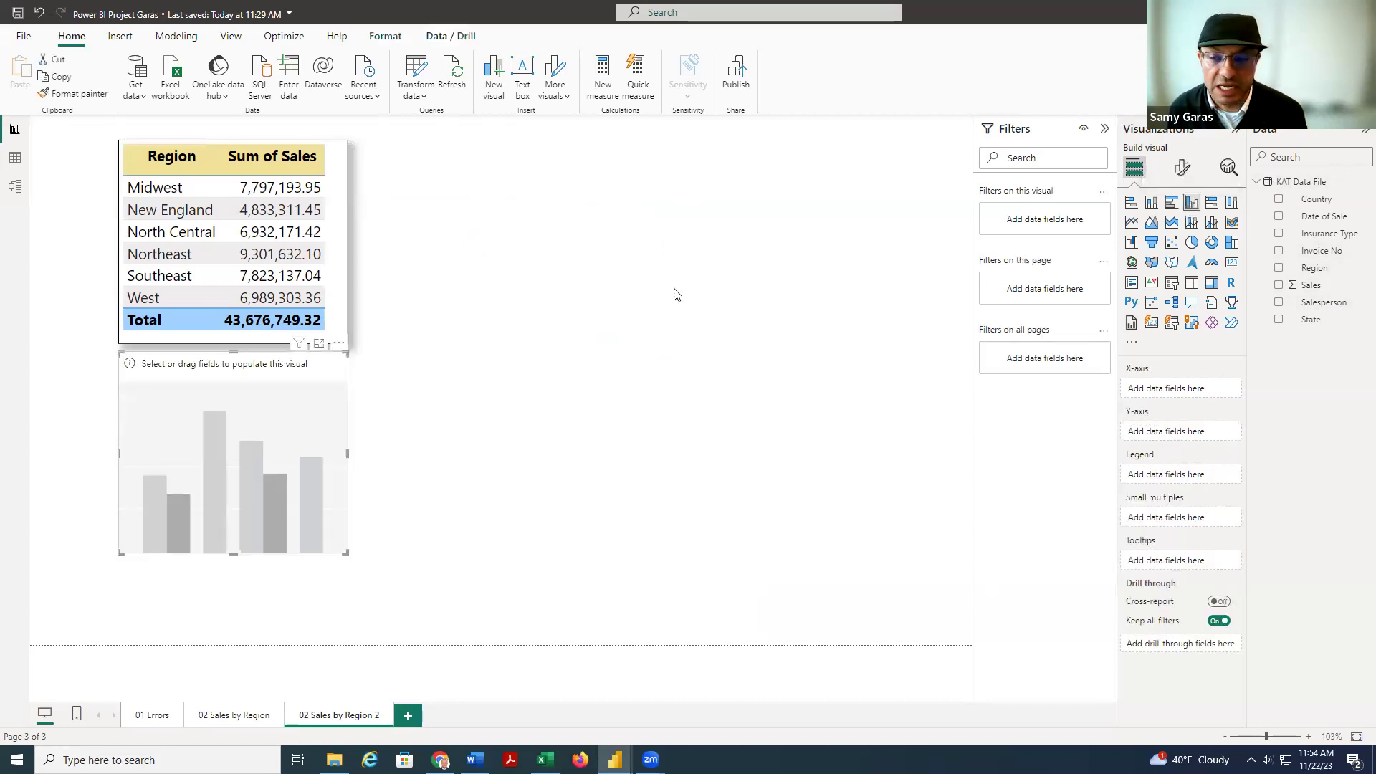
{"action": "left_click_drag", "start_coordinate": [172, 369], "coordinate": [465, 165]}
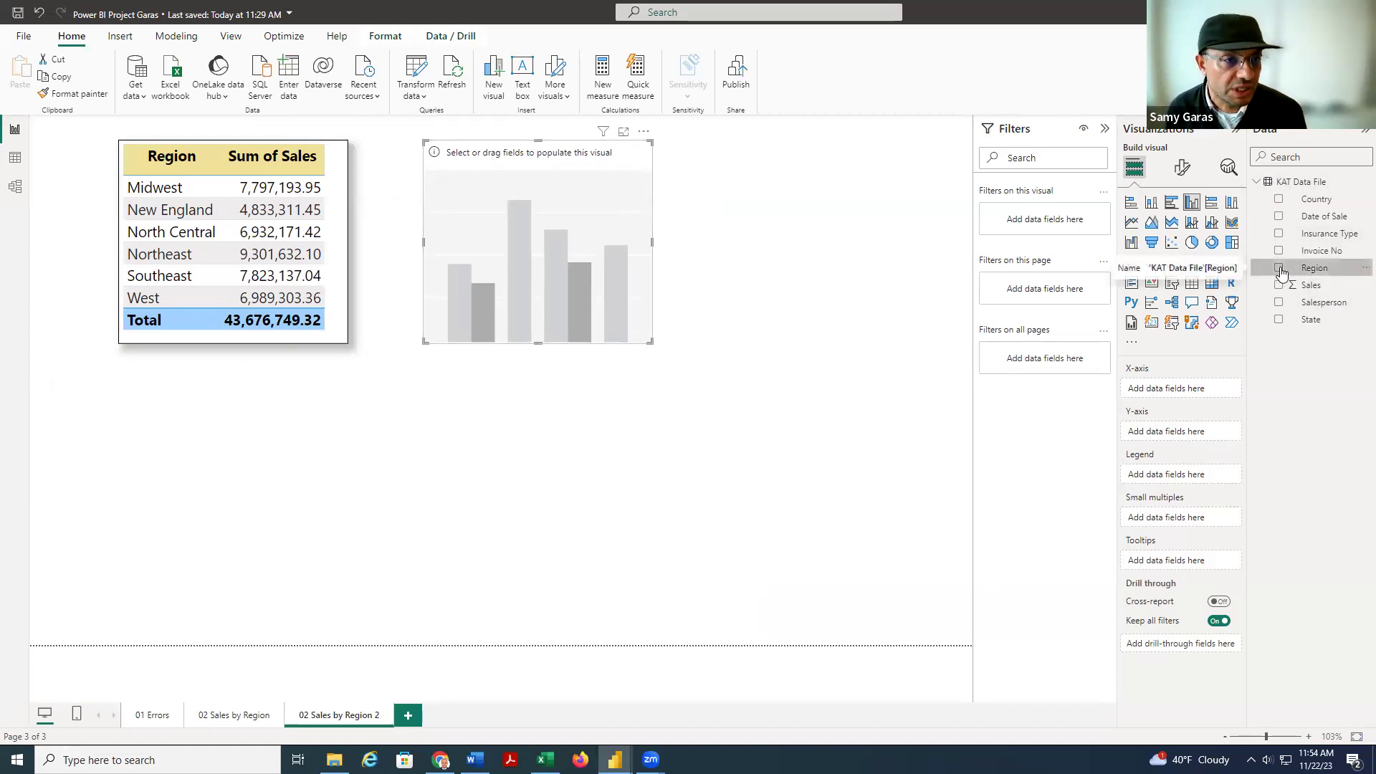
{"action": "left_click_drag", "start_coordinate": [1282, 272], "coordinate": [1157, 391]}
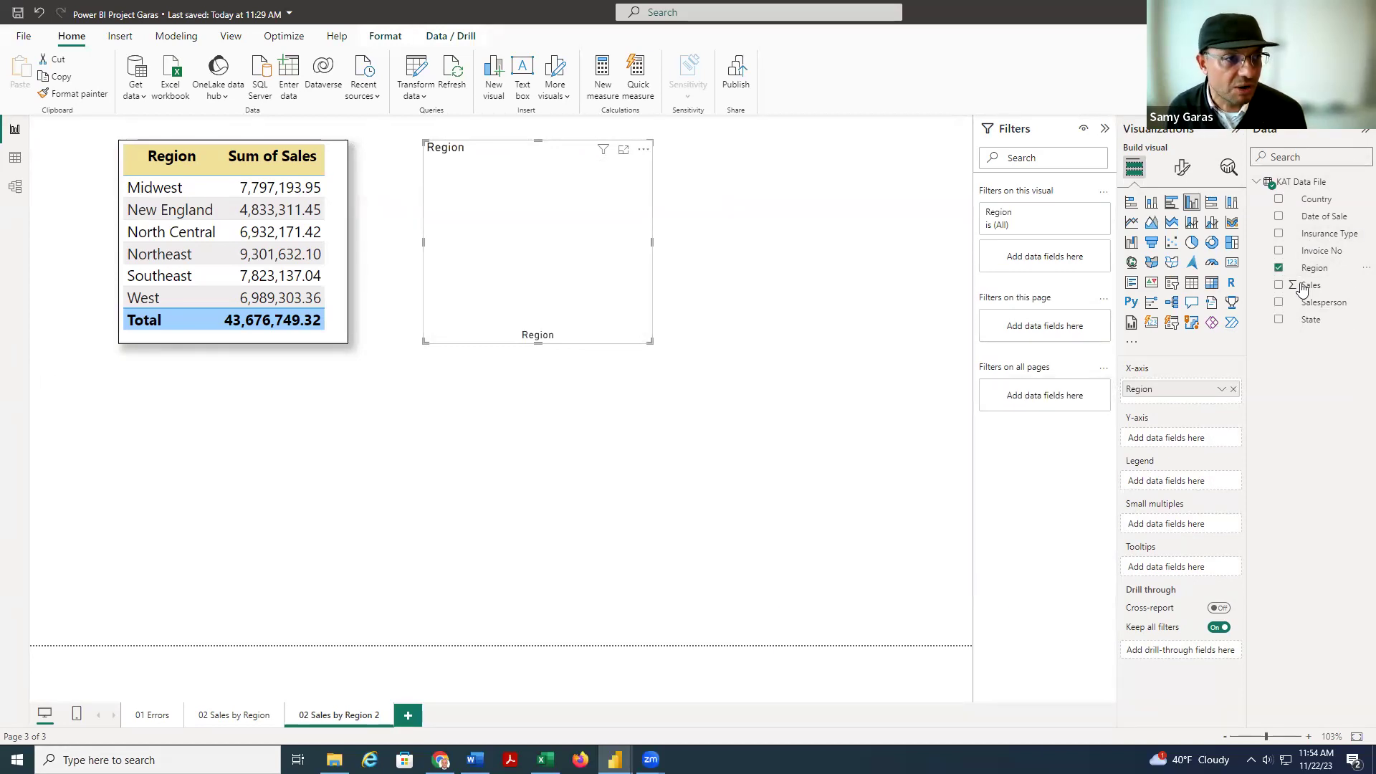
{"action": "left_click_drag", "start_coordinate": [1282, 289], "coordinate": [1152, 444]}
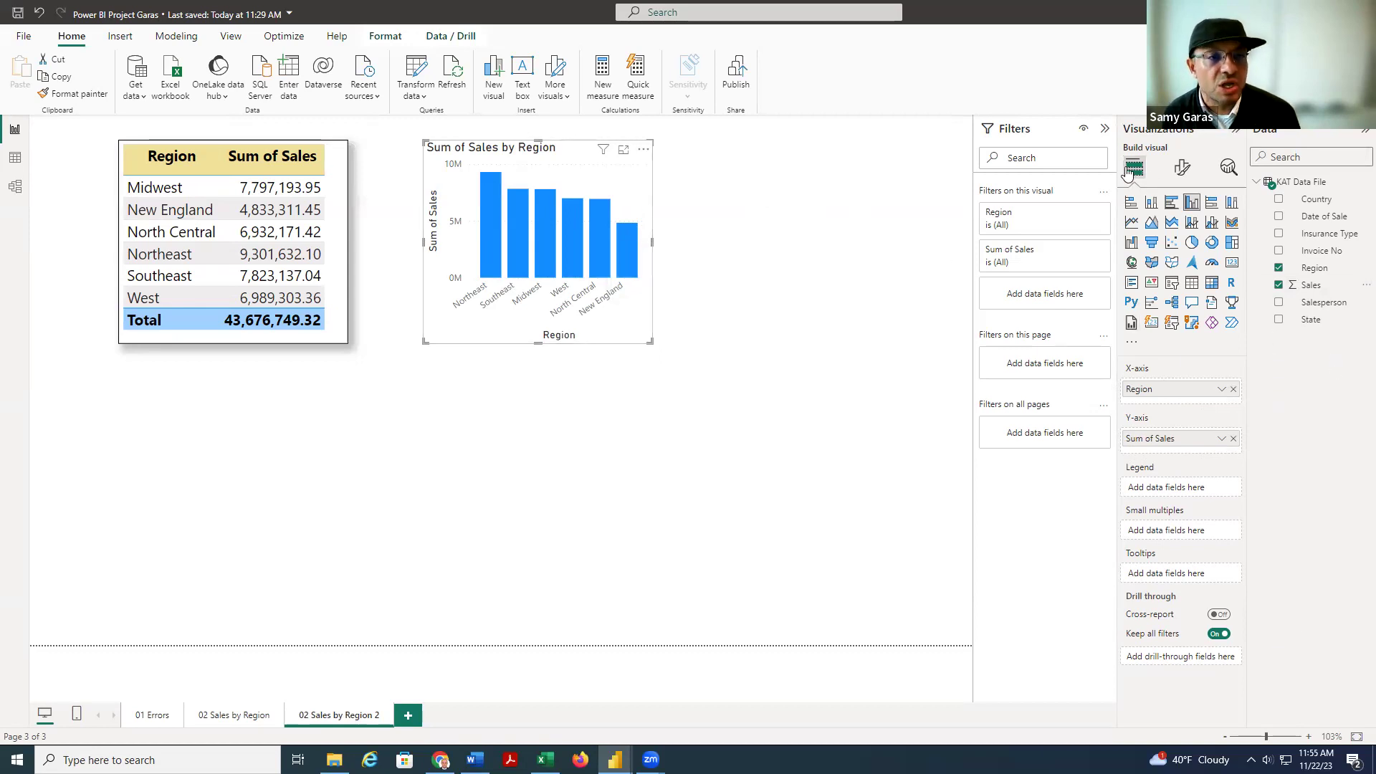
- Set the chart's X-axis values to font size 10 and black, and enlarge the chart
{"action": "left_click", "coordinate": [1178, 167]}
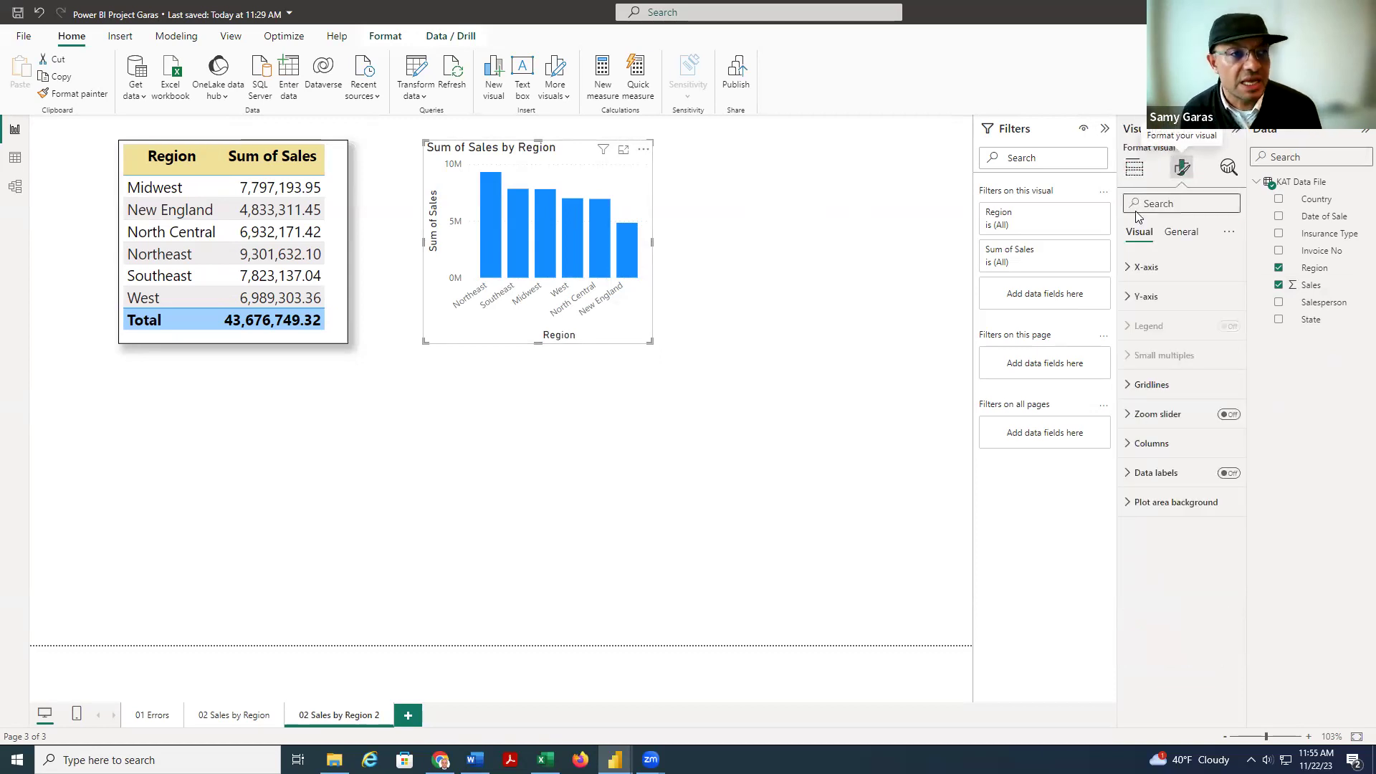
{"action": "left_click", "coordinate": [1128, 269]}
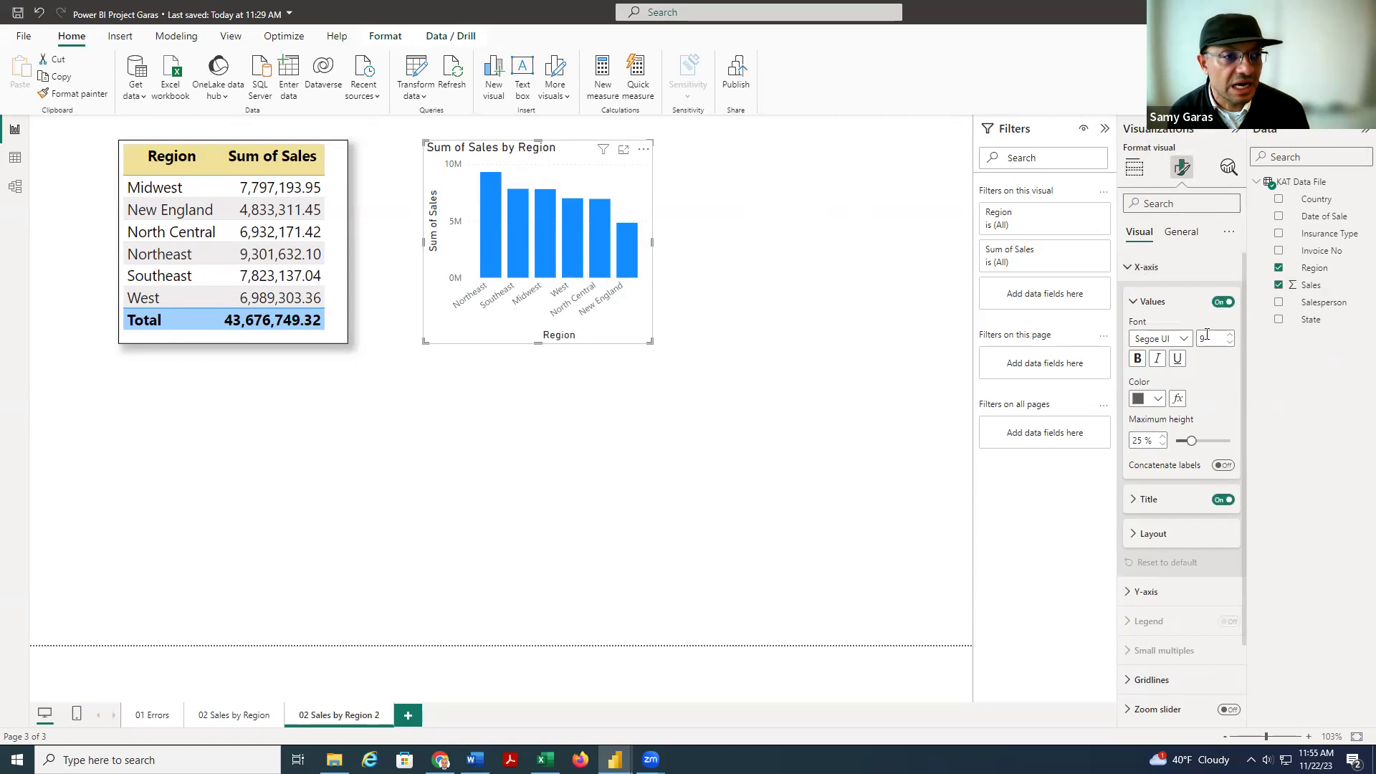
{"action": "type", "text": "10"}
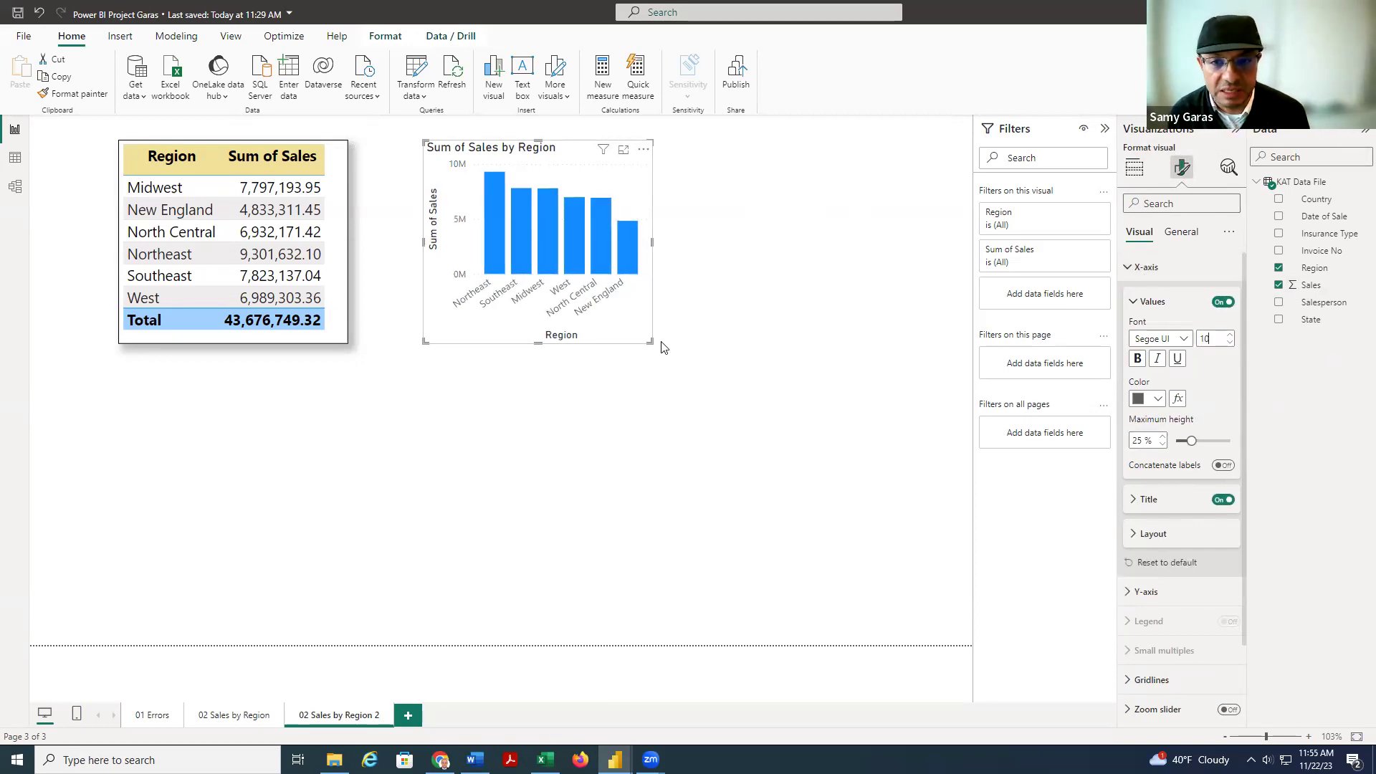
{"action": "left_click_drag", "start_coordinate": [692, 374], "coordinate": [703, 374]}
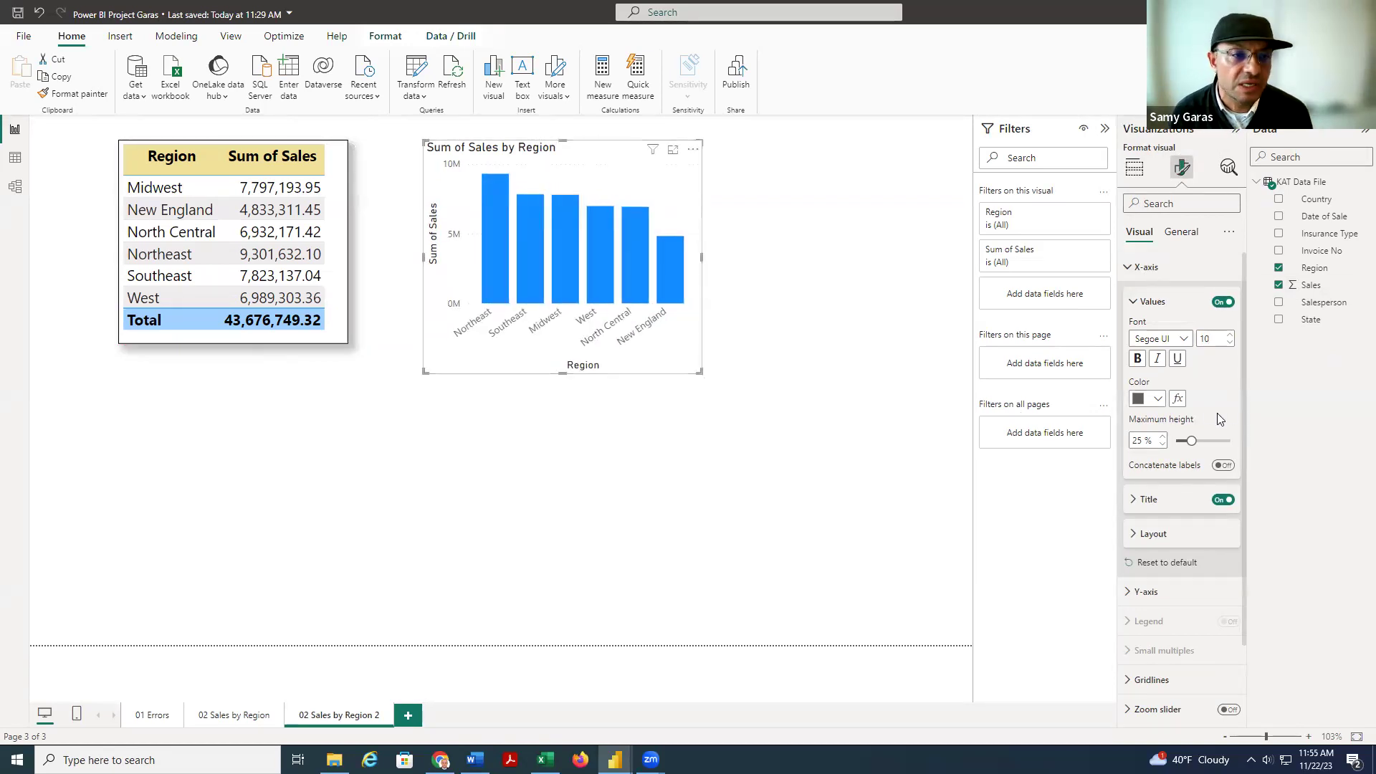
{"action": "left_click", "coordinate": [1149, 400]}
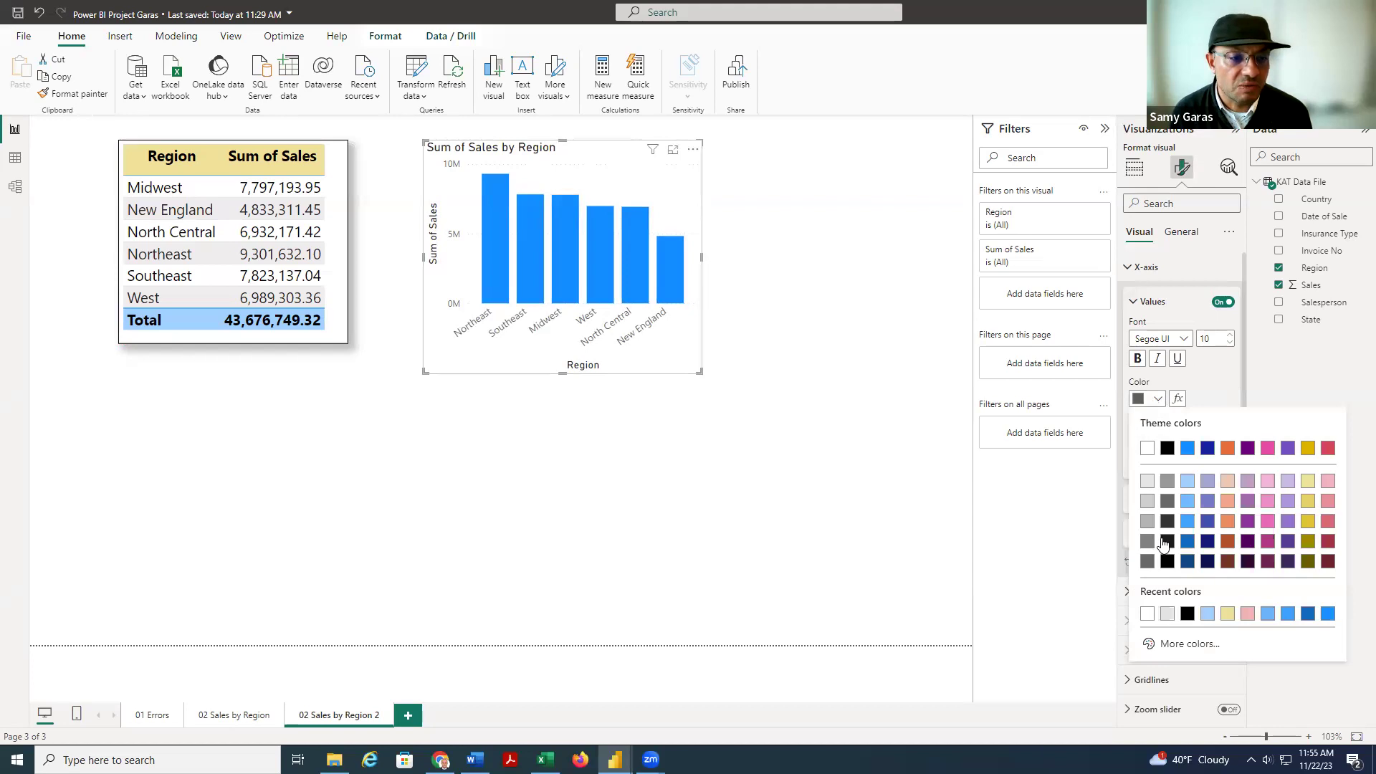
{"action": "left_click", "coordinate": [1168, 561]}
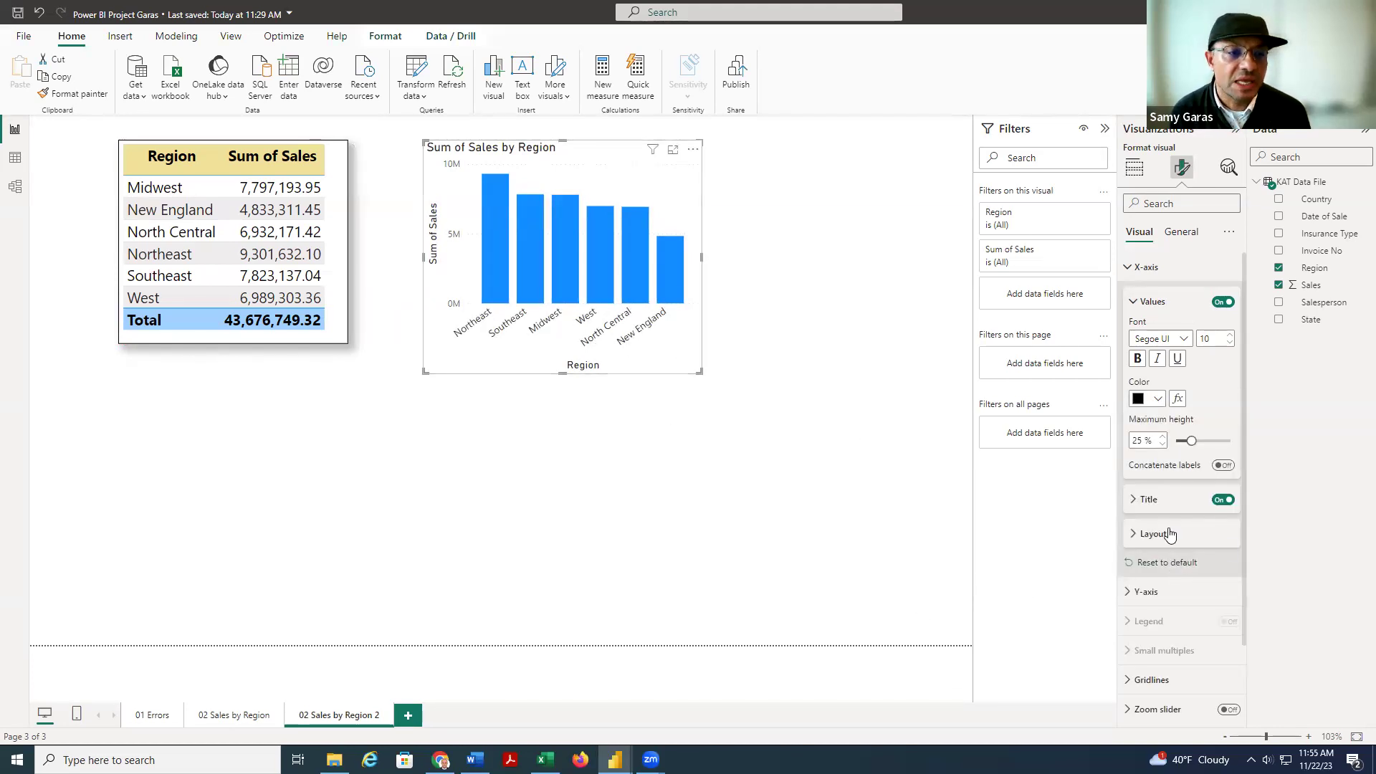
- Try "Sales by Region" as the chart's X-axis title, and set it back to "Region"
{"action": "left_click", "coordinate": [1135, 502]}
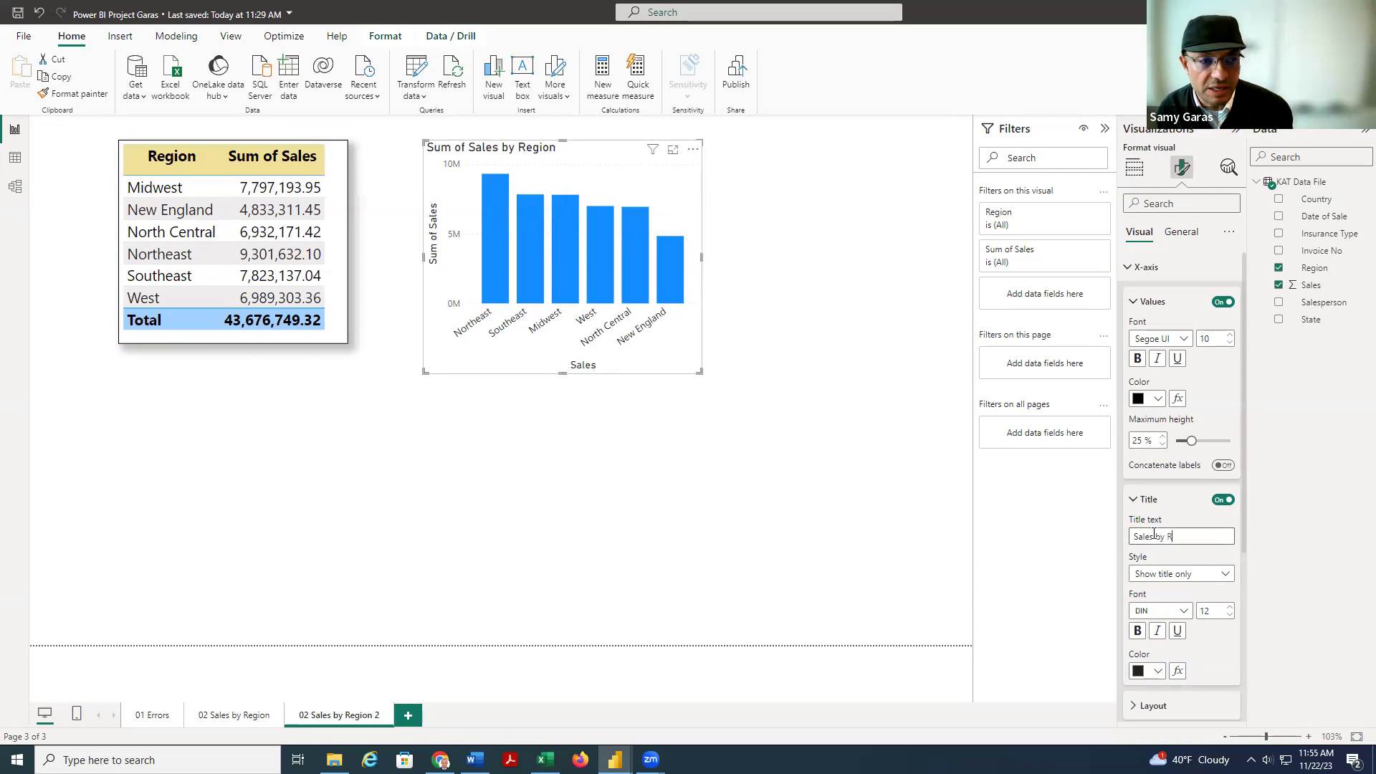
{"action": "key", "text": "BackSpace"}
{"action": "key", "text": "BackSpace"}
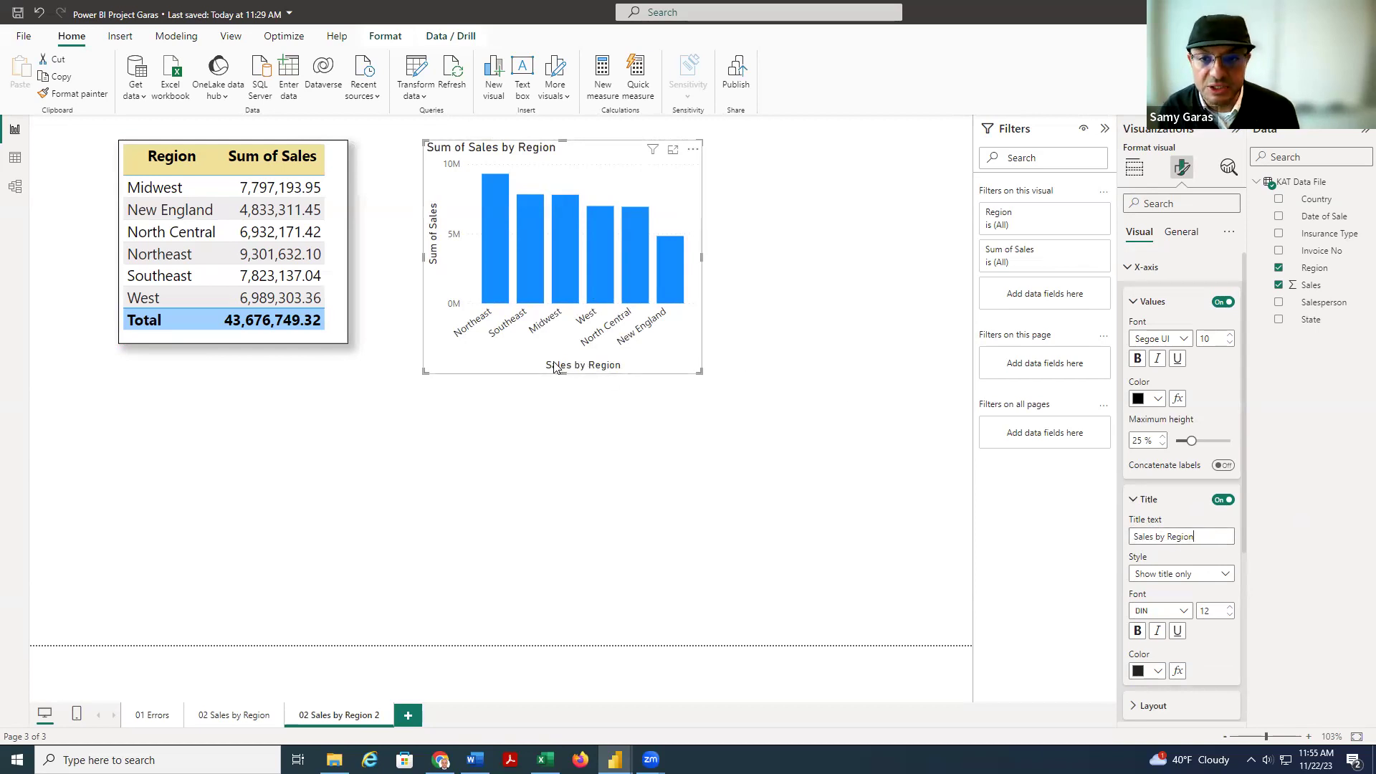
{"action": "left_click_drag", "start_coordinate": [1167, 536], "coordinate": [1135, 536]}
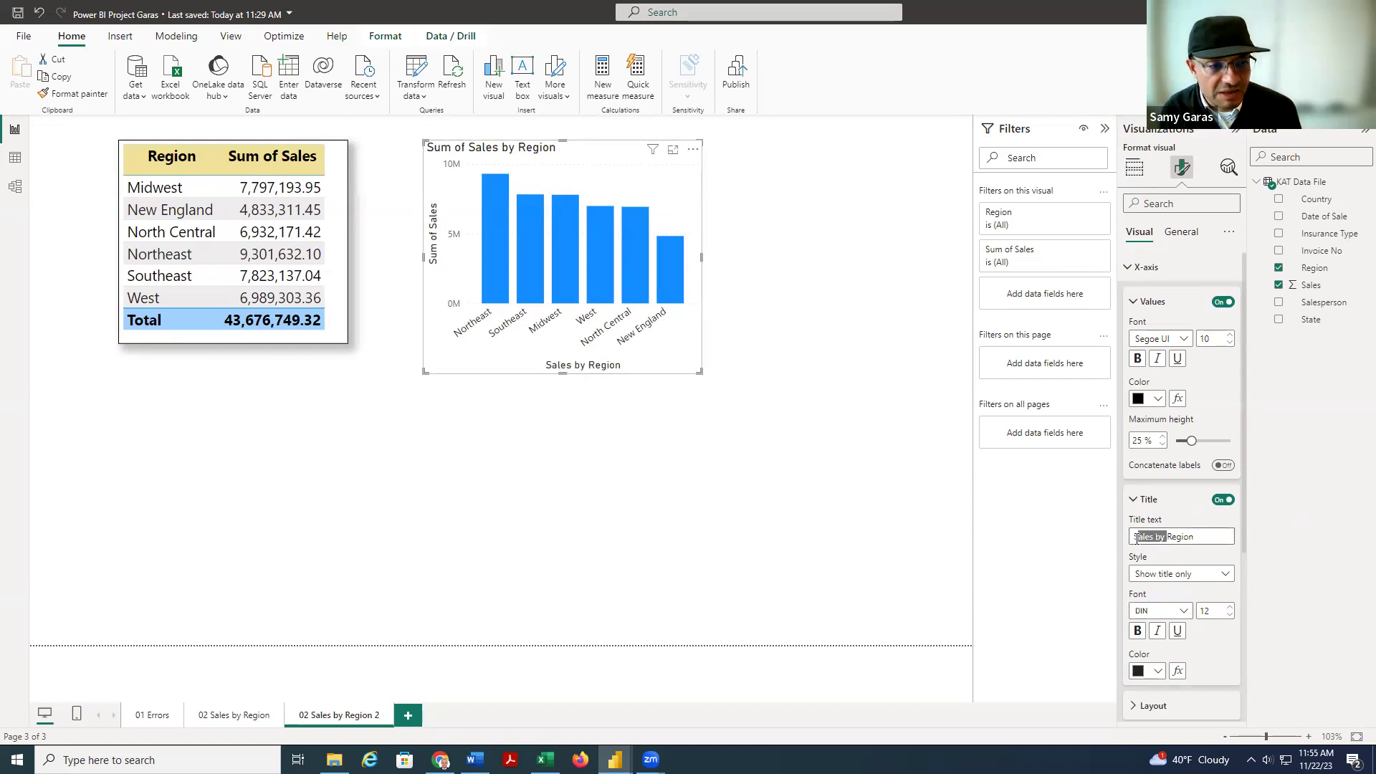
{"action": "key", "text": "BackSpace"}
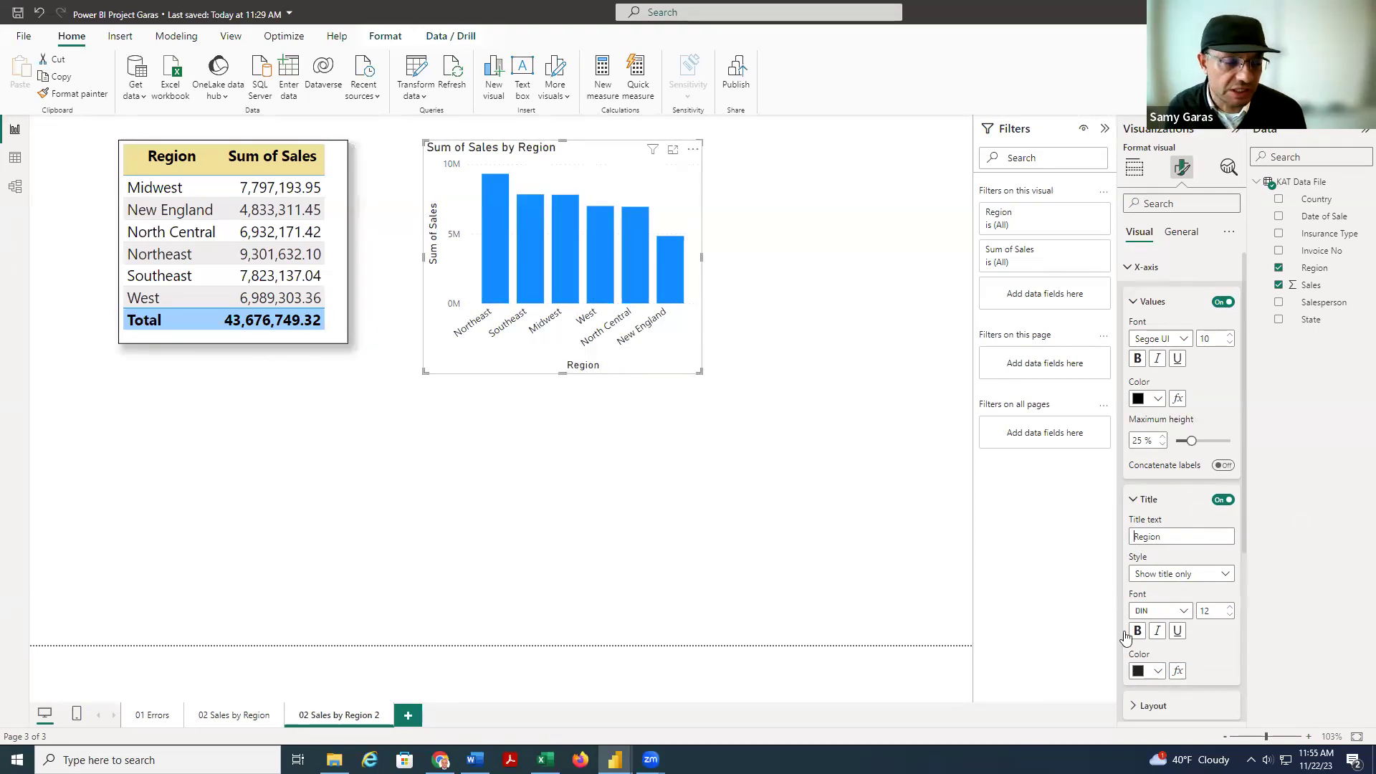
- Set the X-axis title's font size to 15 and its color to black, and collapse the X-axis title and values settings
{"action": "double_click", "coordinate": [1198, 610]}
{"action": "type", "text": "15"}
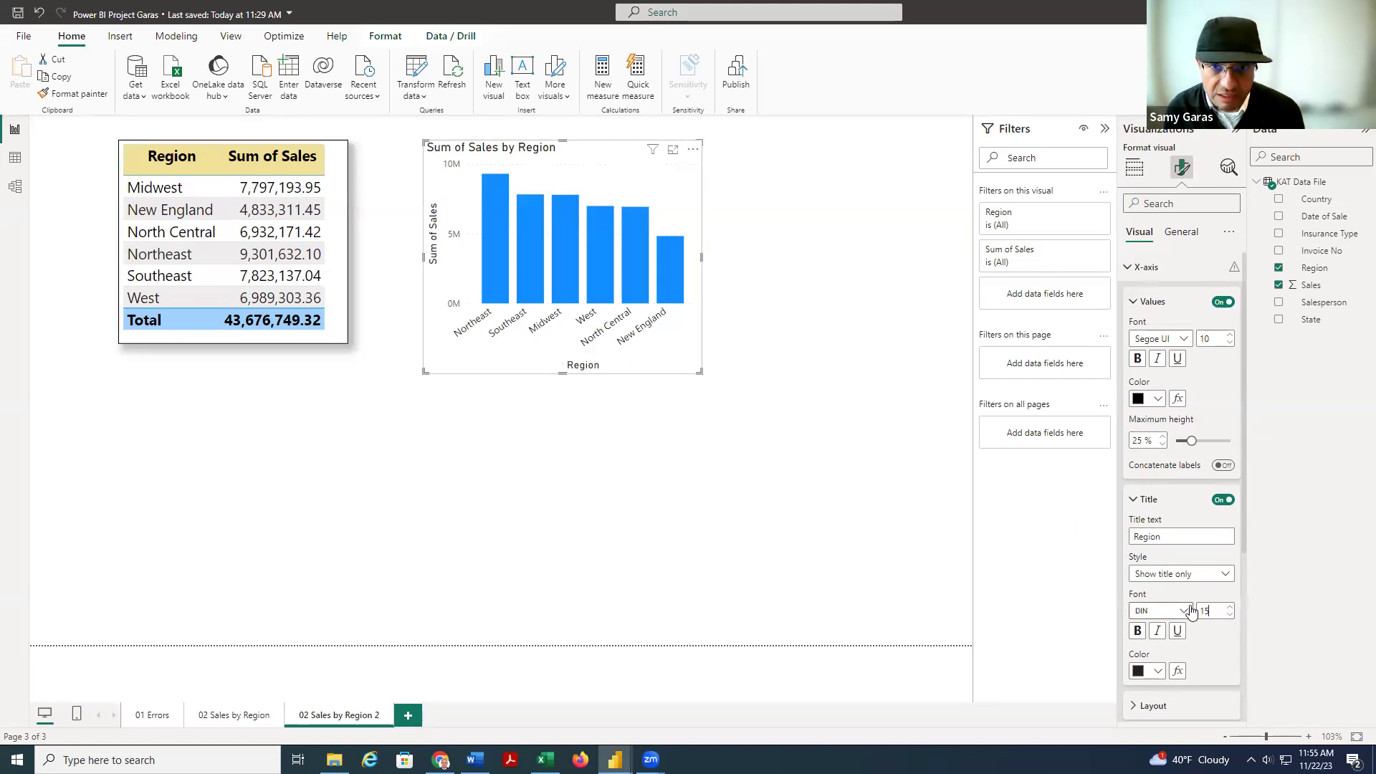
{"action": "left_click", "coordinate": [1137, 630]}
{"action": "left_click", "coordinate": [1137, 631]}
{"action": "left_click", "coordinate": [1157, 671]}
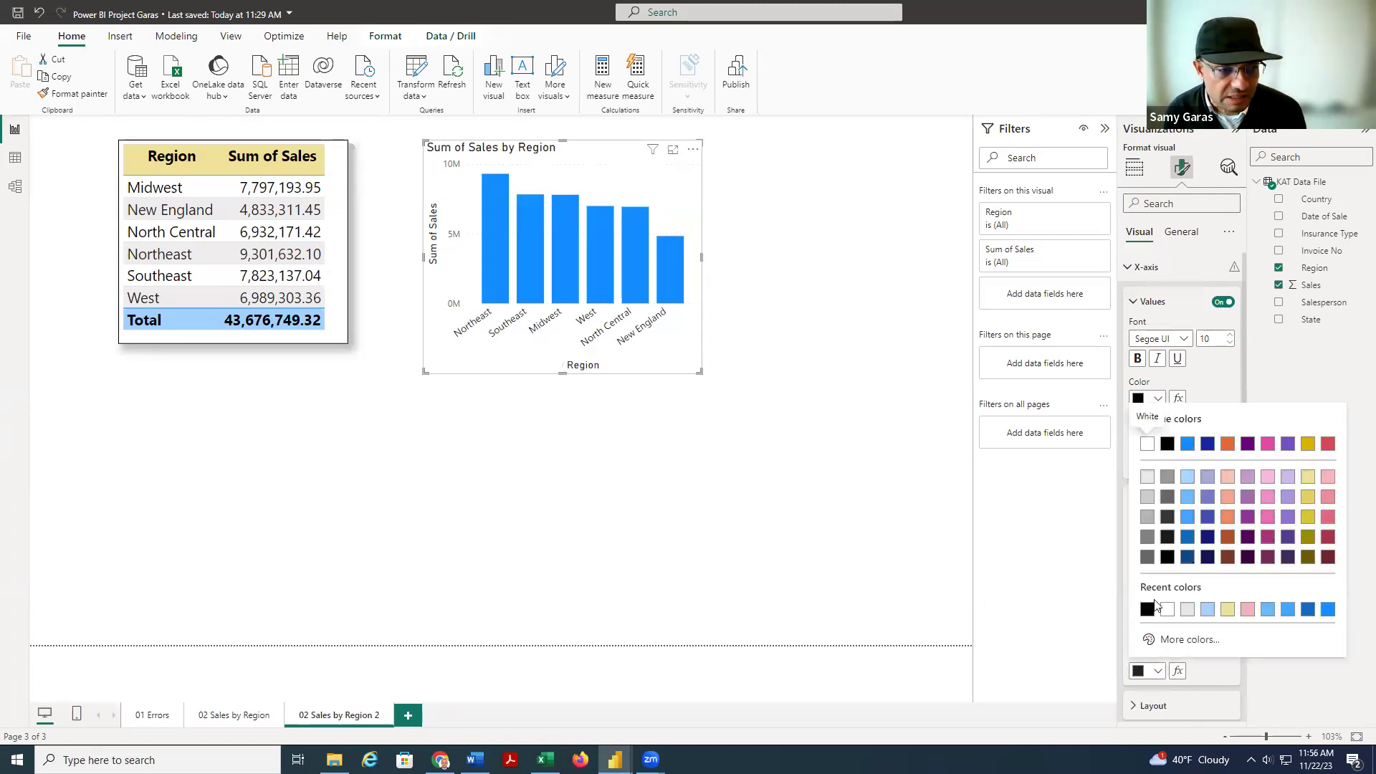
{"action": "left_click", "coordinate": [1140, 605]}
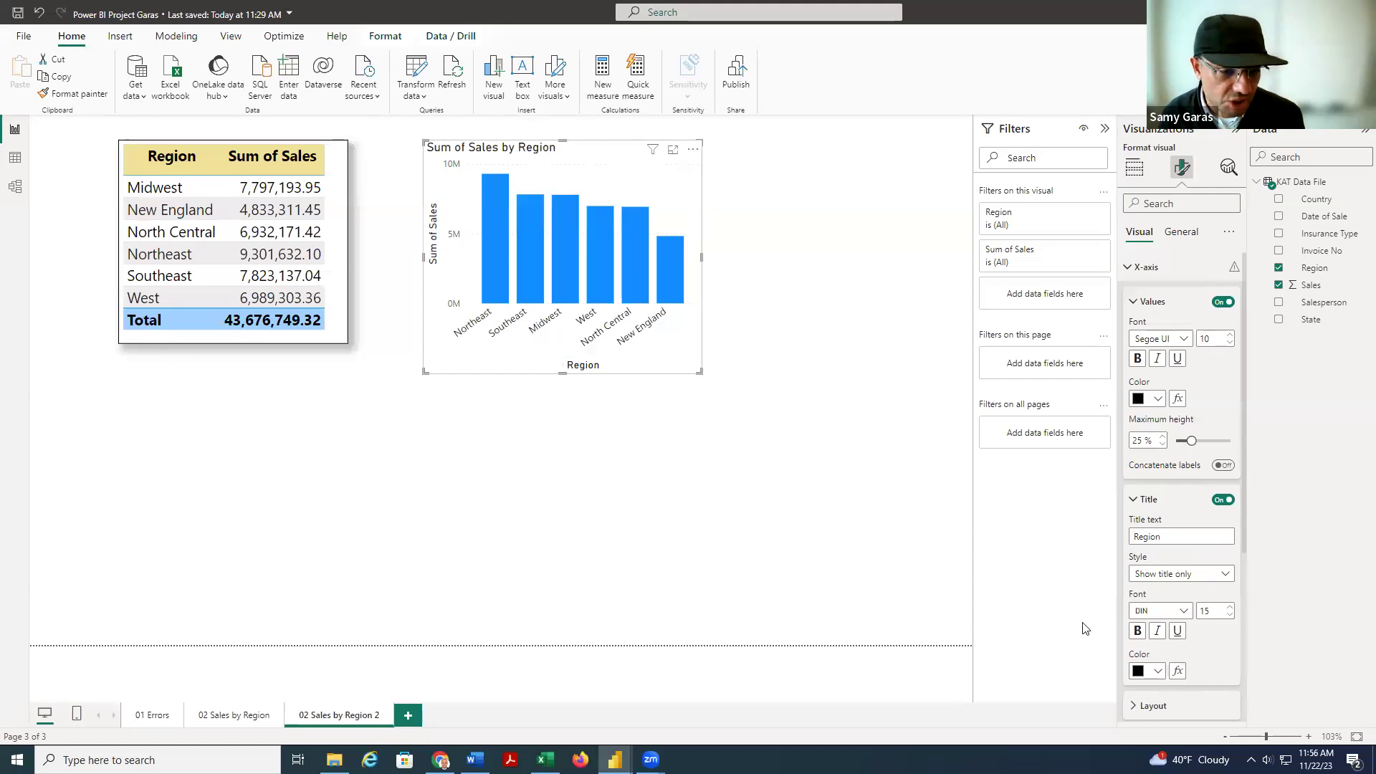
{"action": "left_click", "coordinate": [1190, 705]}
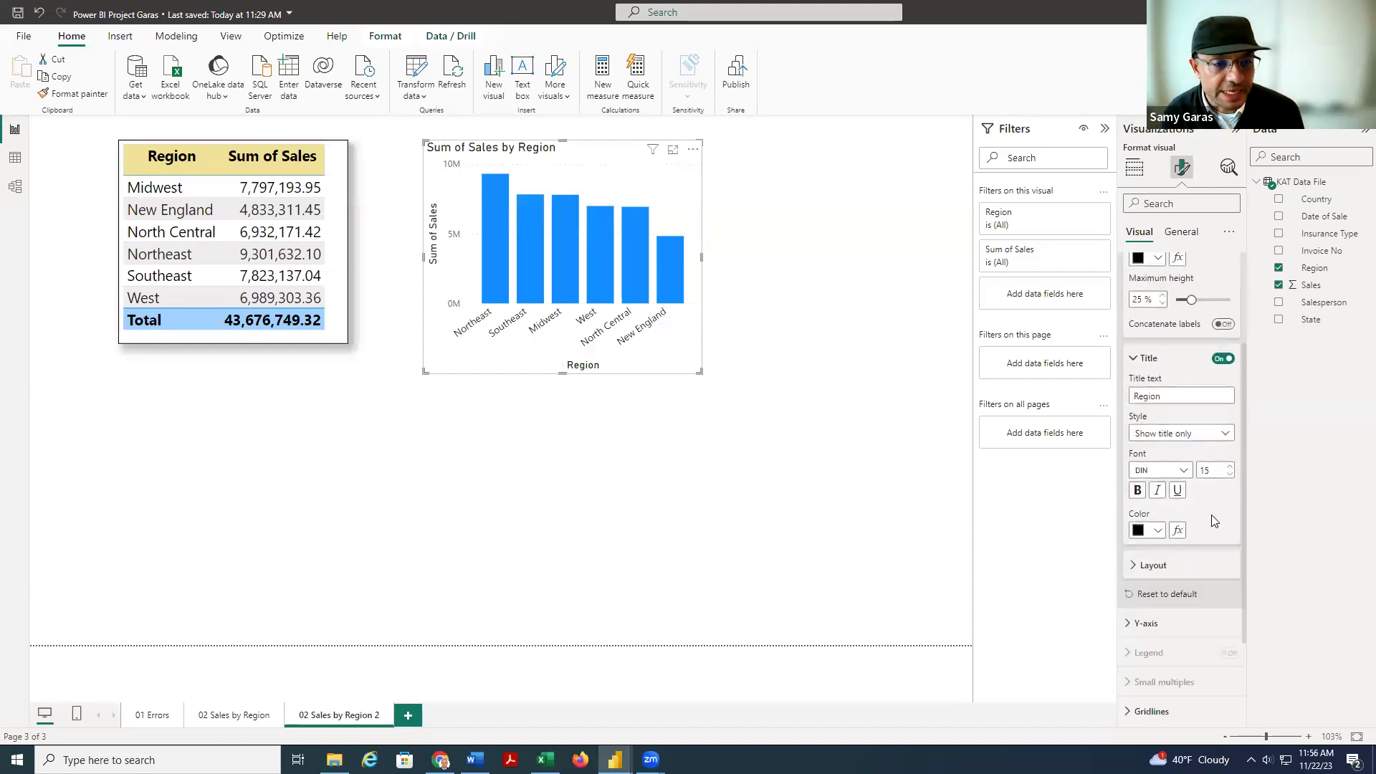
{"action": "left_click", "coordinate": [1135, 569]}
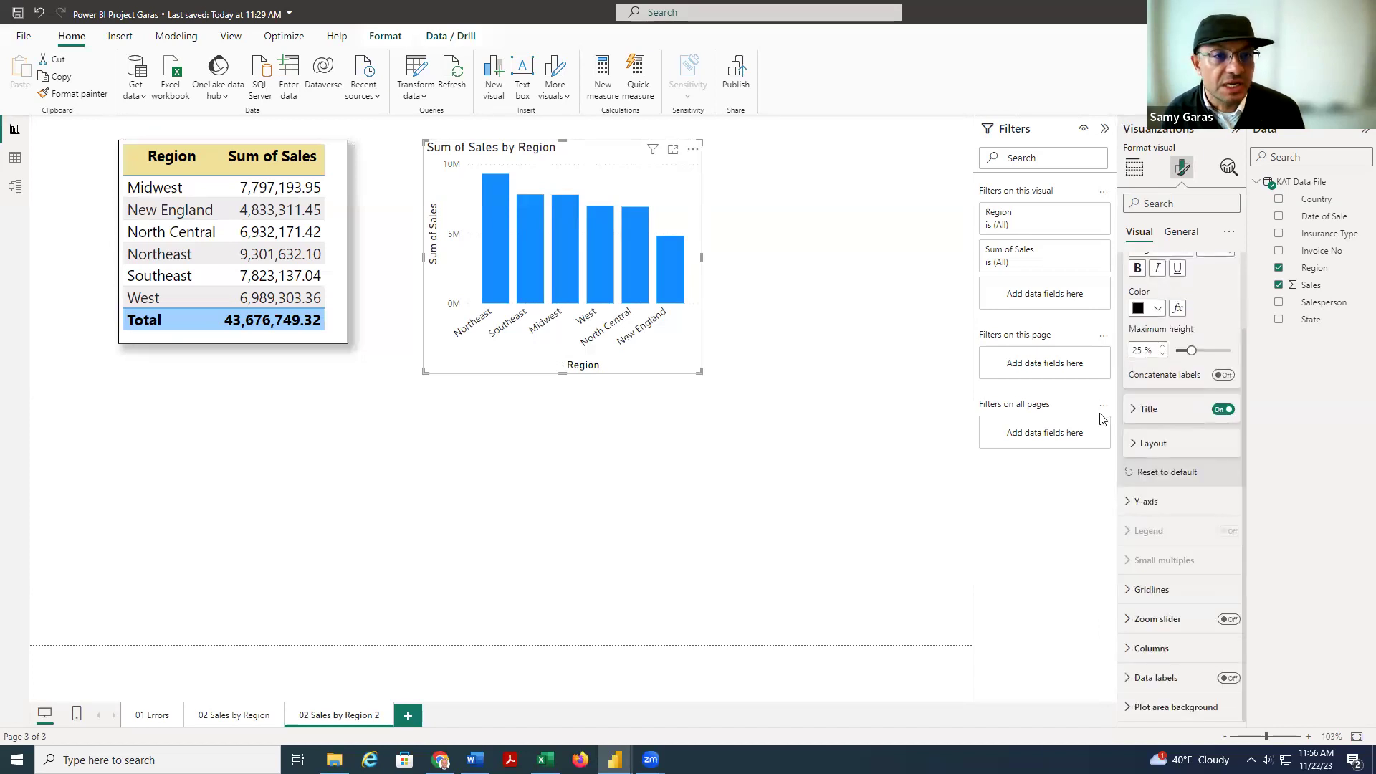
{"action": "scroll", "coordinate": [1182, 387], "scroll_direction": "up", "scroll_amount": 2}
{"action": "left_click", "coordinate": [1132, 303]}
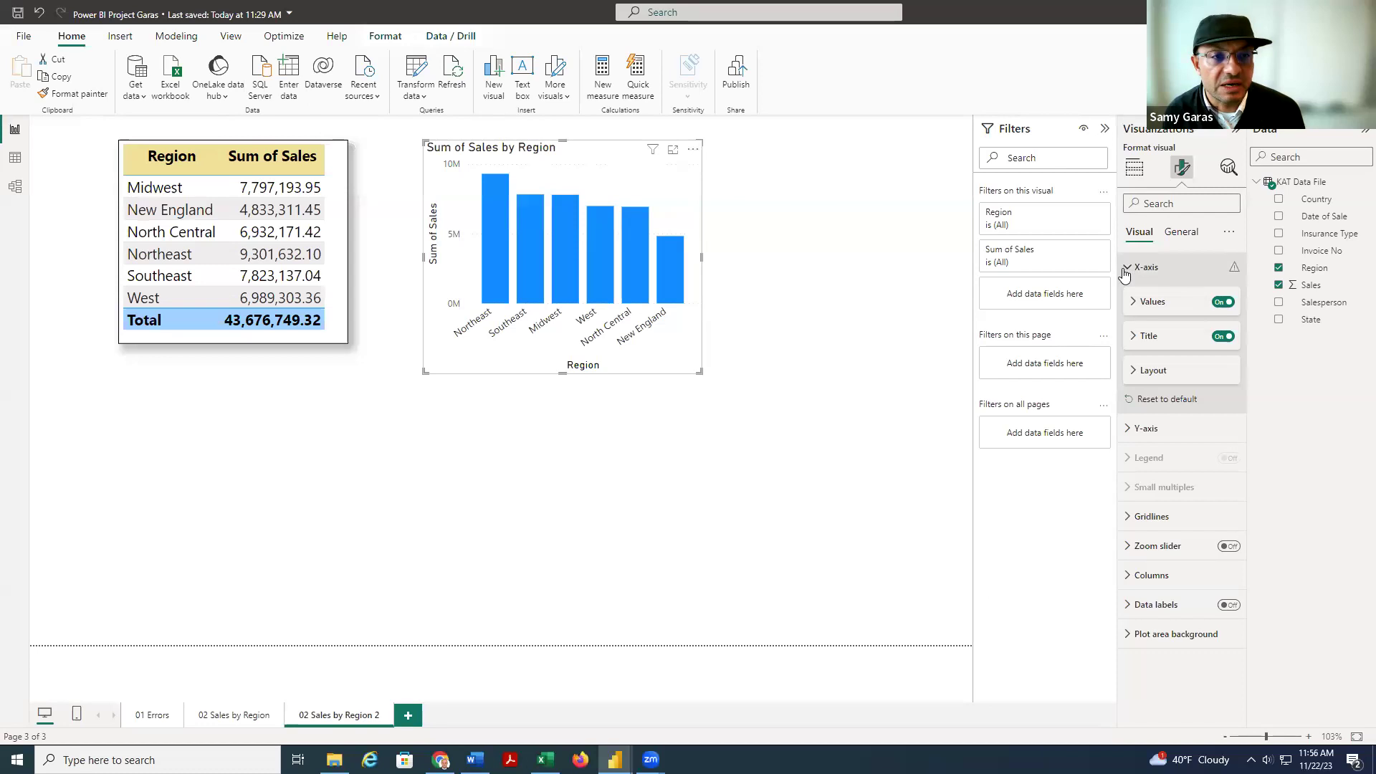
- Collapse the X-axis settings and change the chart's Y-axis title text to "Sales"
{"action": "left_click", "coordinate": [1123, 271]}
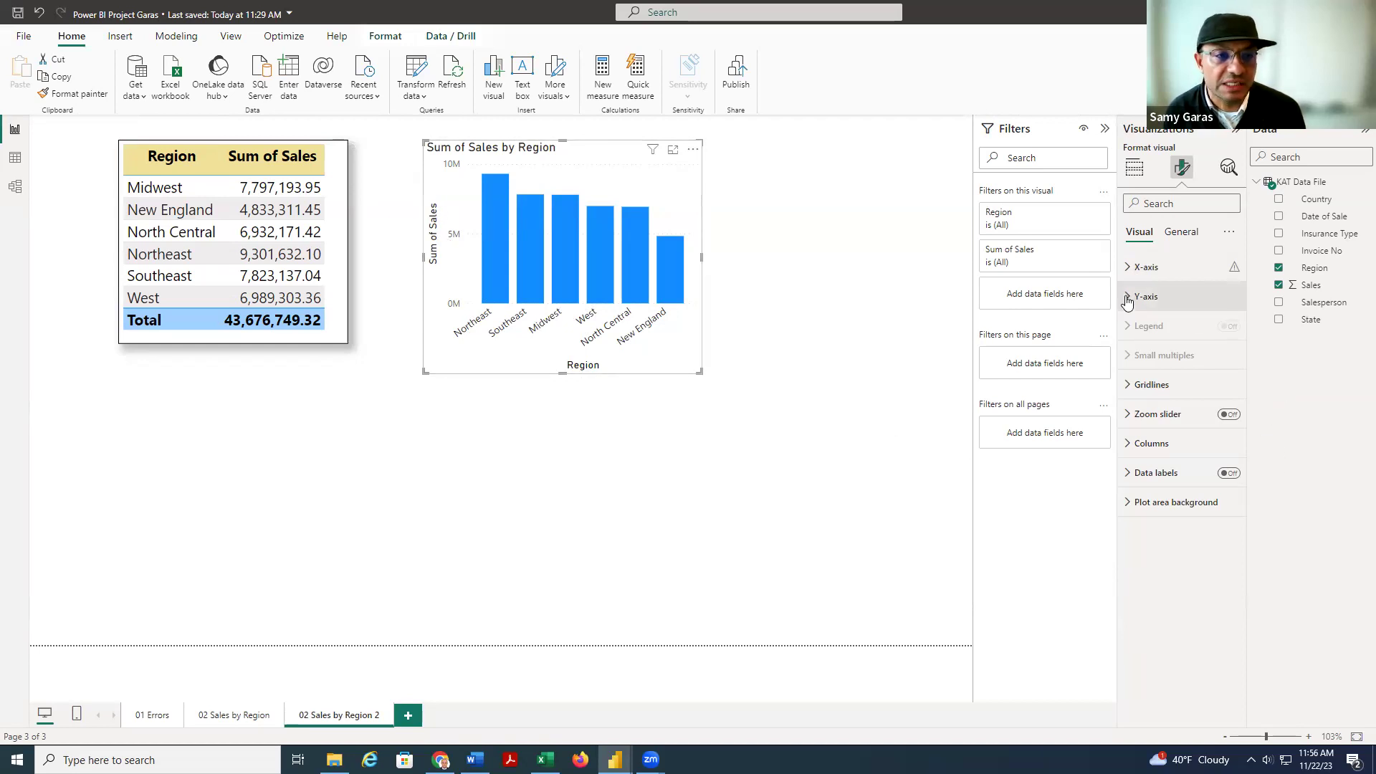
{"action": "left_click", "coordinate": [1180, 300]}
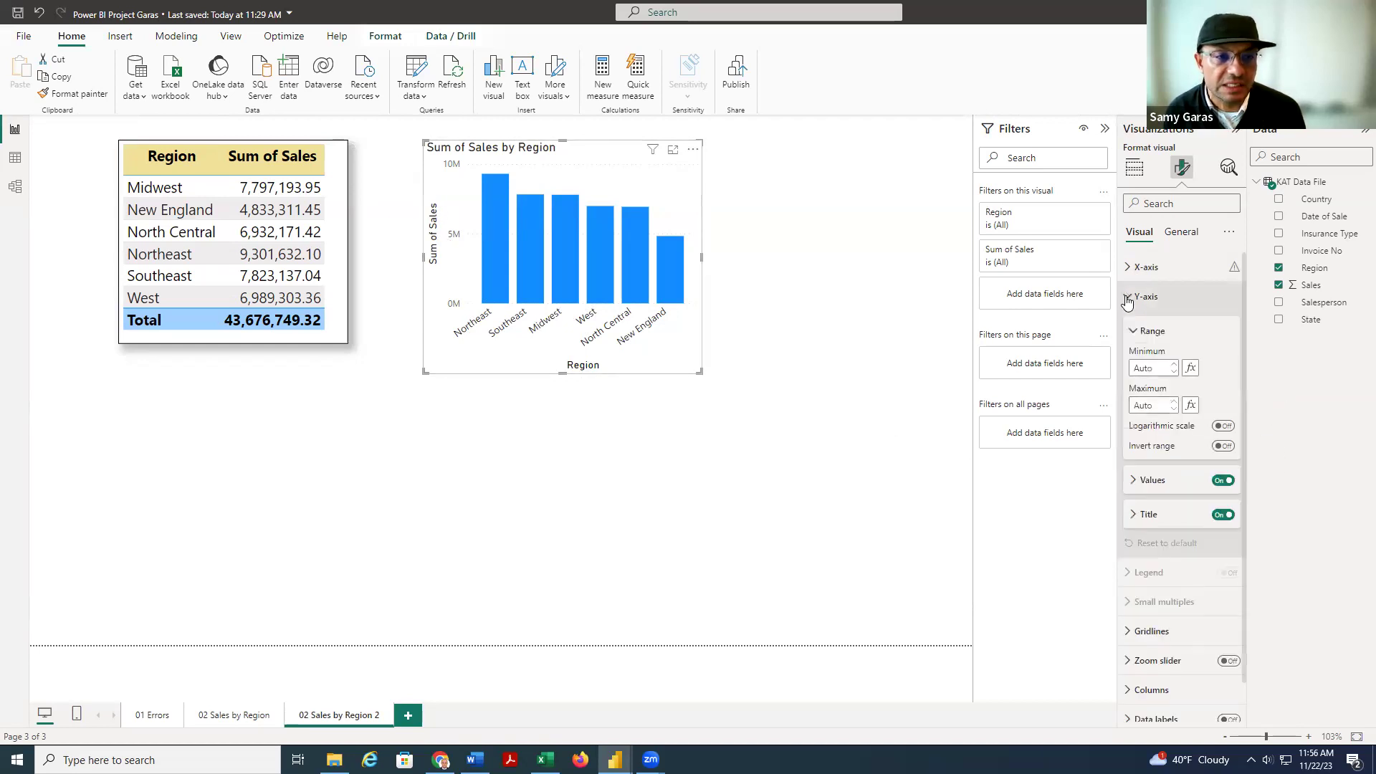
{"action": "left_click", "coordinate": [1161, 370]}
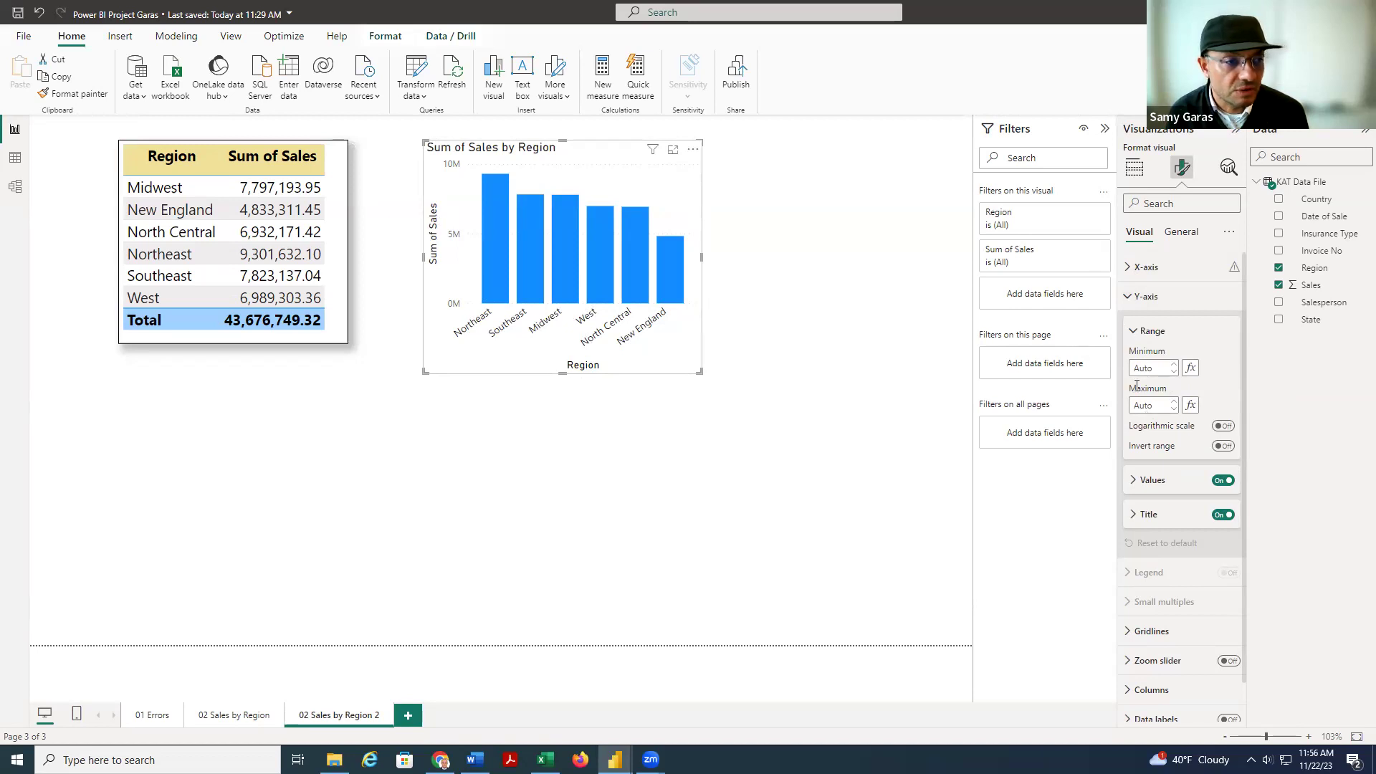
{"action": "left_click", "coordinate": [1131, 516]}
{"action": "left_click", "coordinate": [1165, 552]}
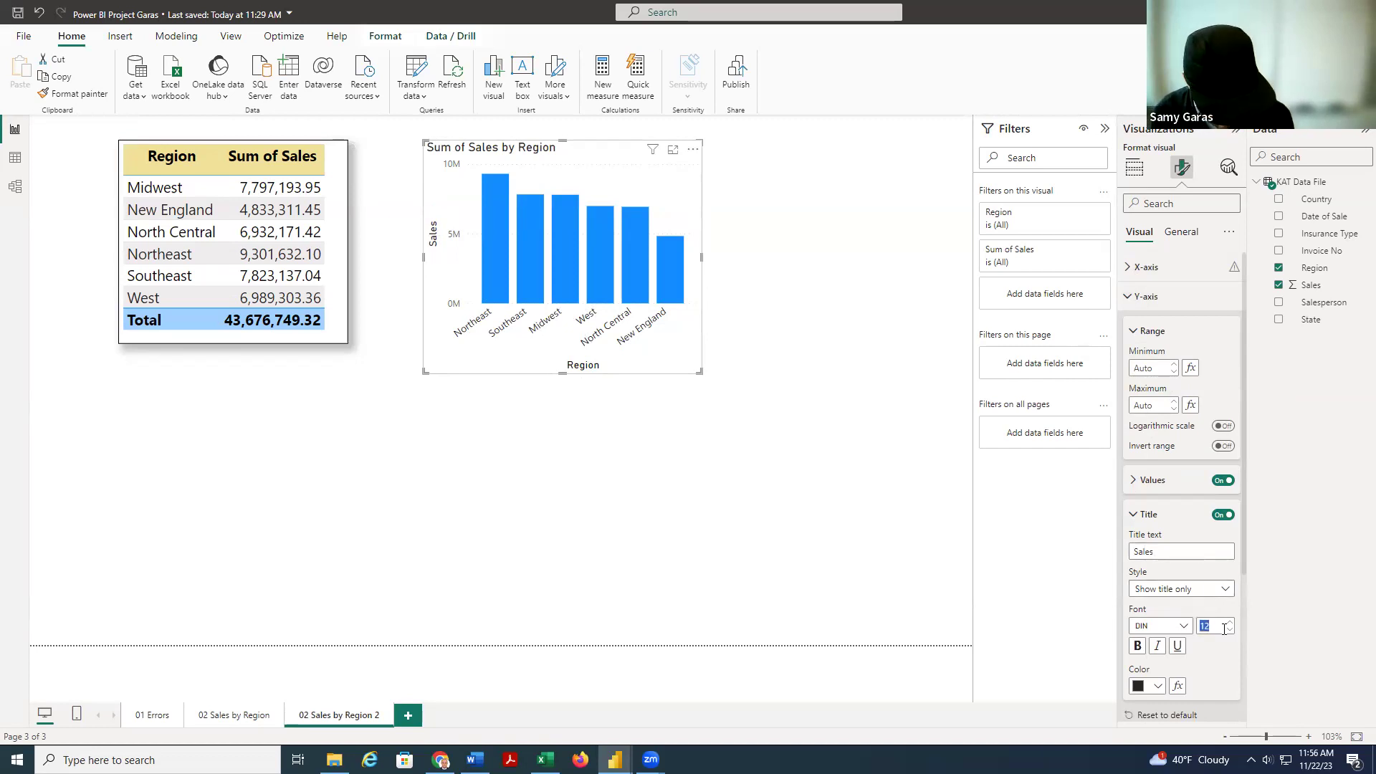
- Set the Y-axis title's font size to 15 and its color to black, and collapse the Y-axis settings
{"action": "type", "text": "15"}
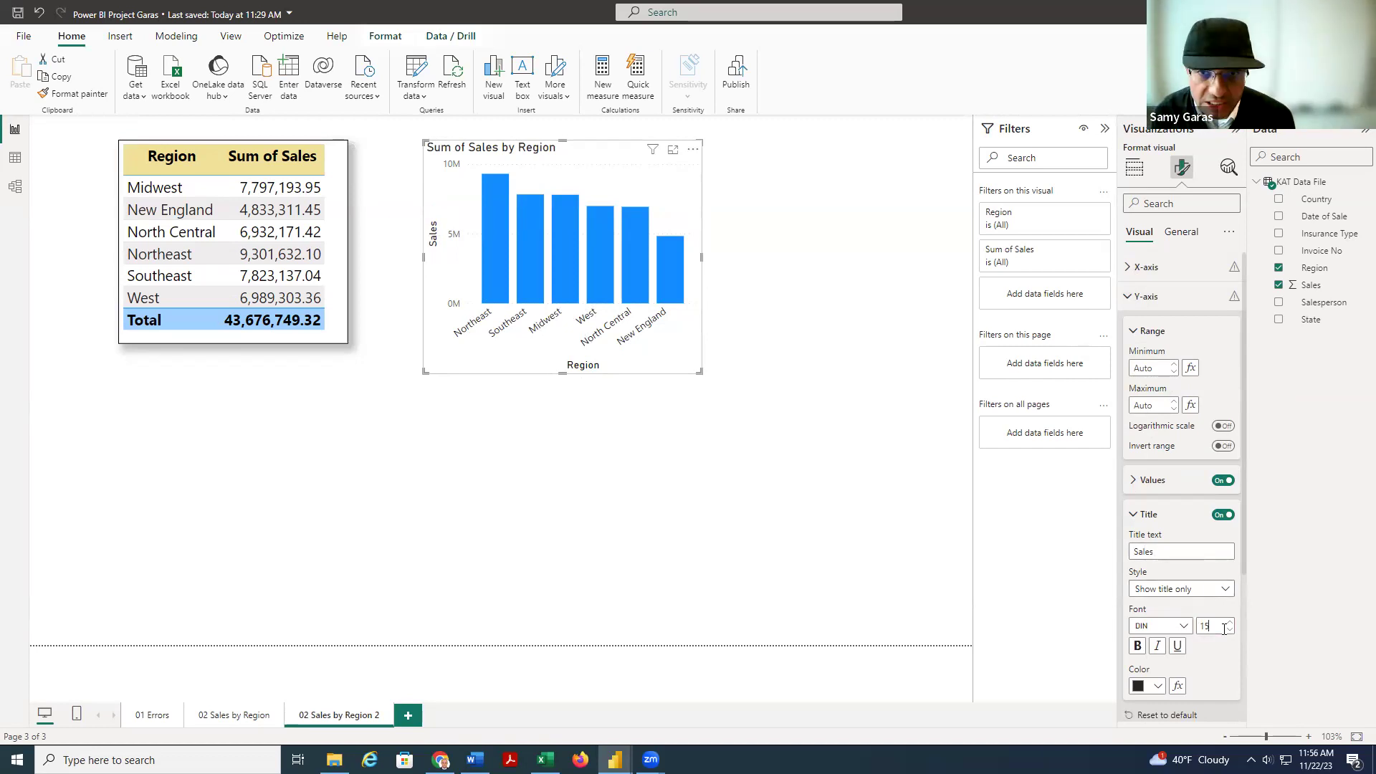
{"action": "left_click", "coordinate": [1156, 686]}
{"action": "left_click", "coordinate": [1147, 625]}
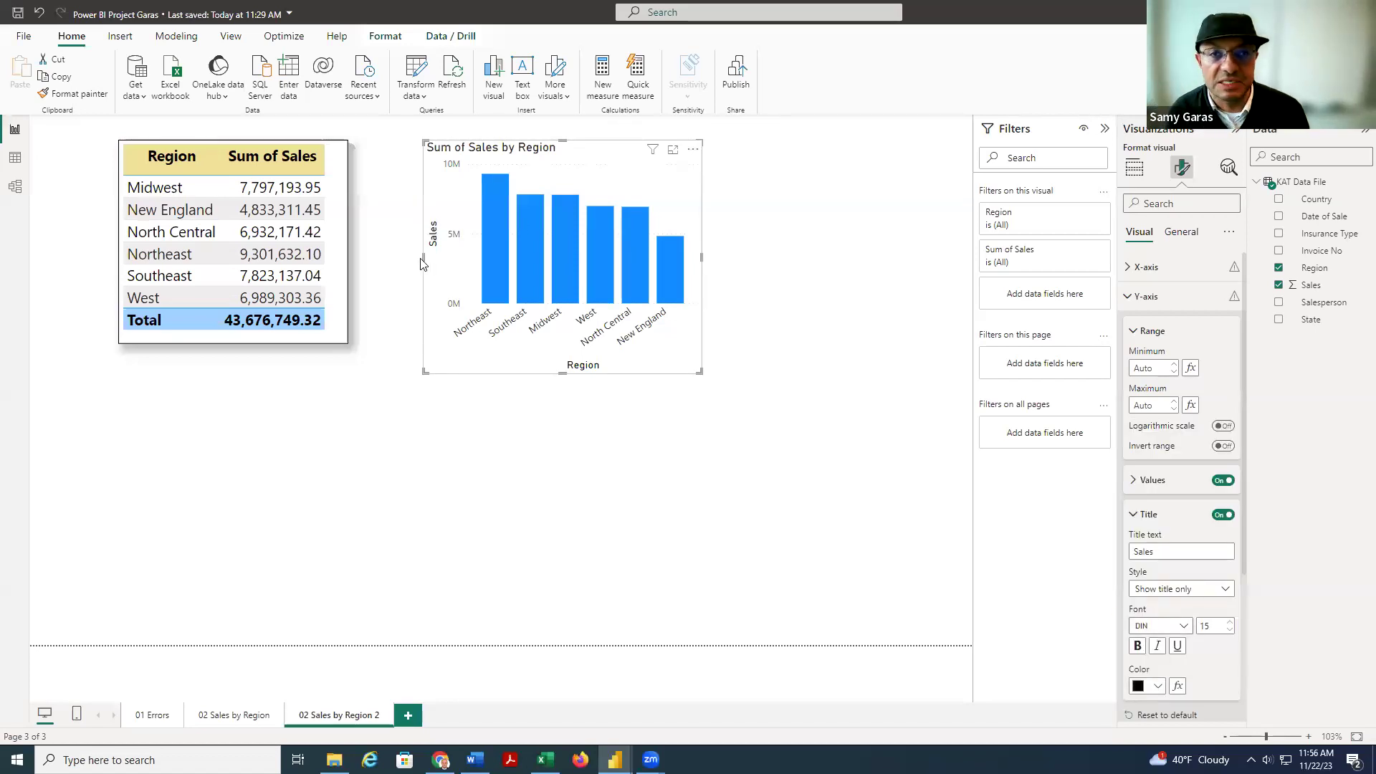
{"action": "left_click", "coordinate": [1133, 516]}
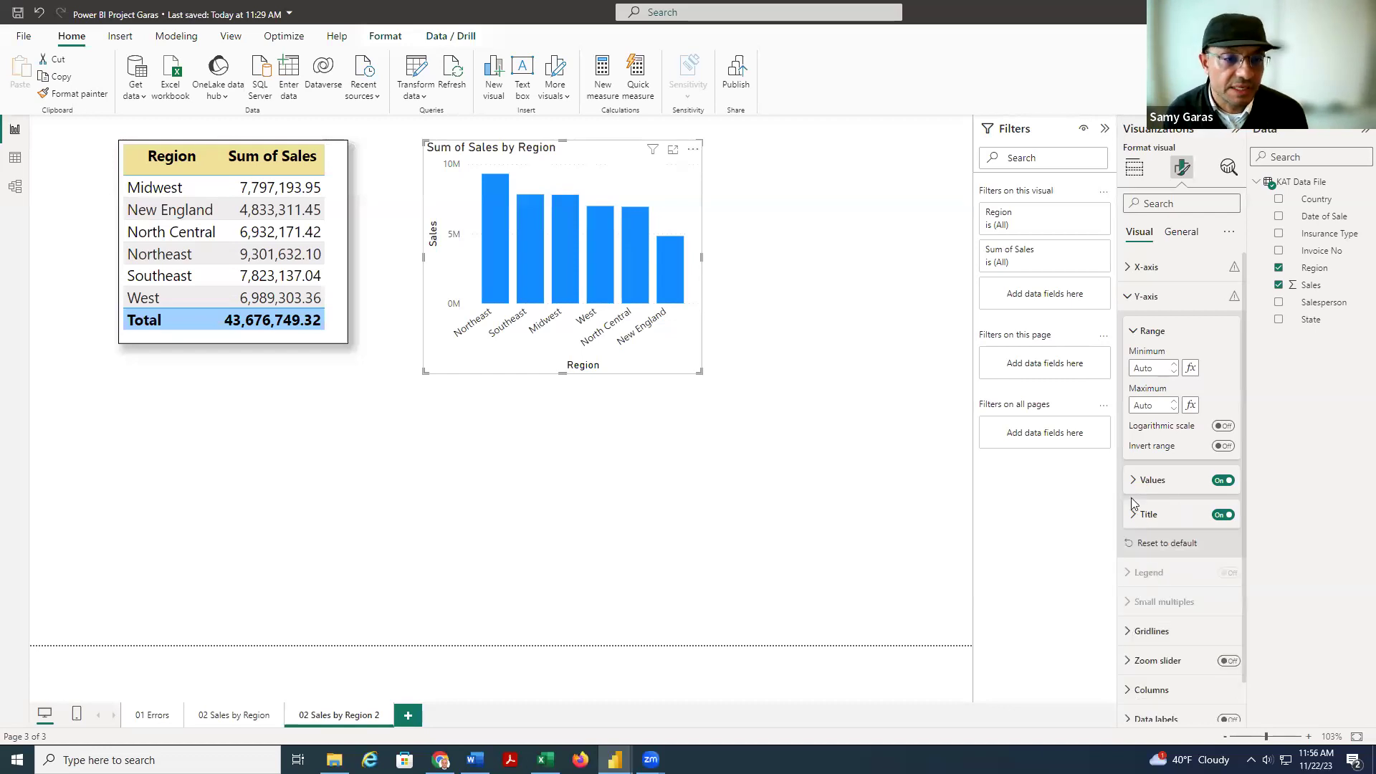
{"action": "left_click", "coordinate": [1127, 297]}
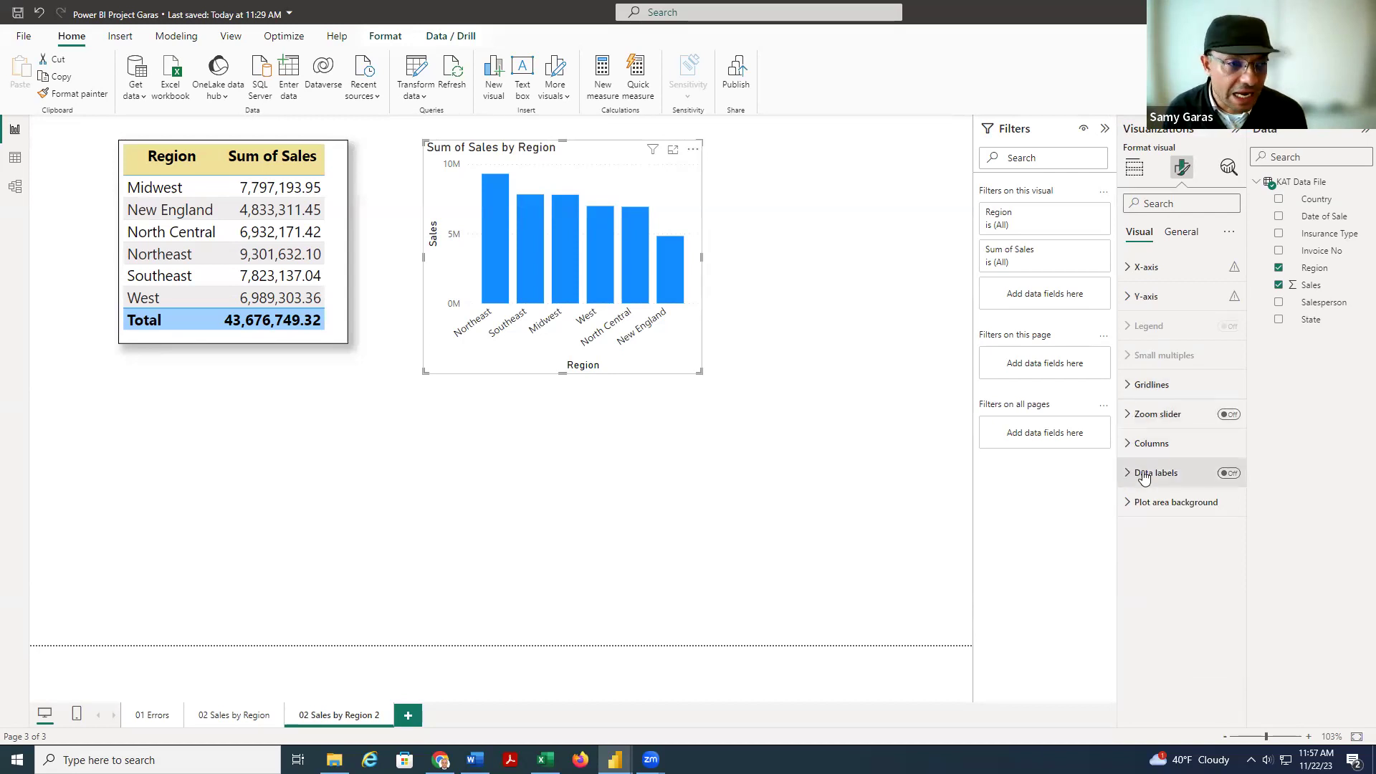
- Turn on the chart's data labels and set their values to font size 10 and black
{"action": "left_click", "coordinate": [1228, 474]}
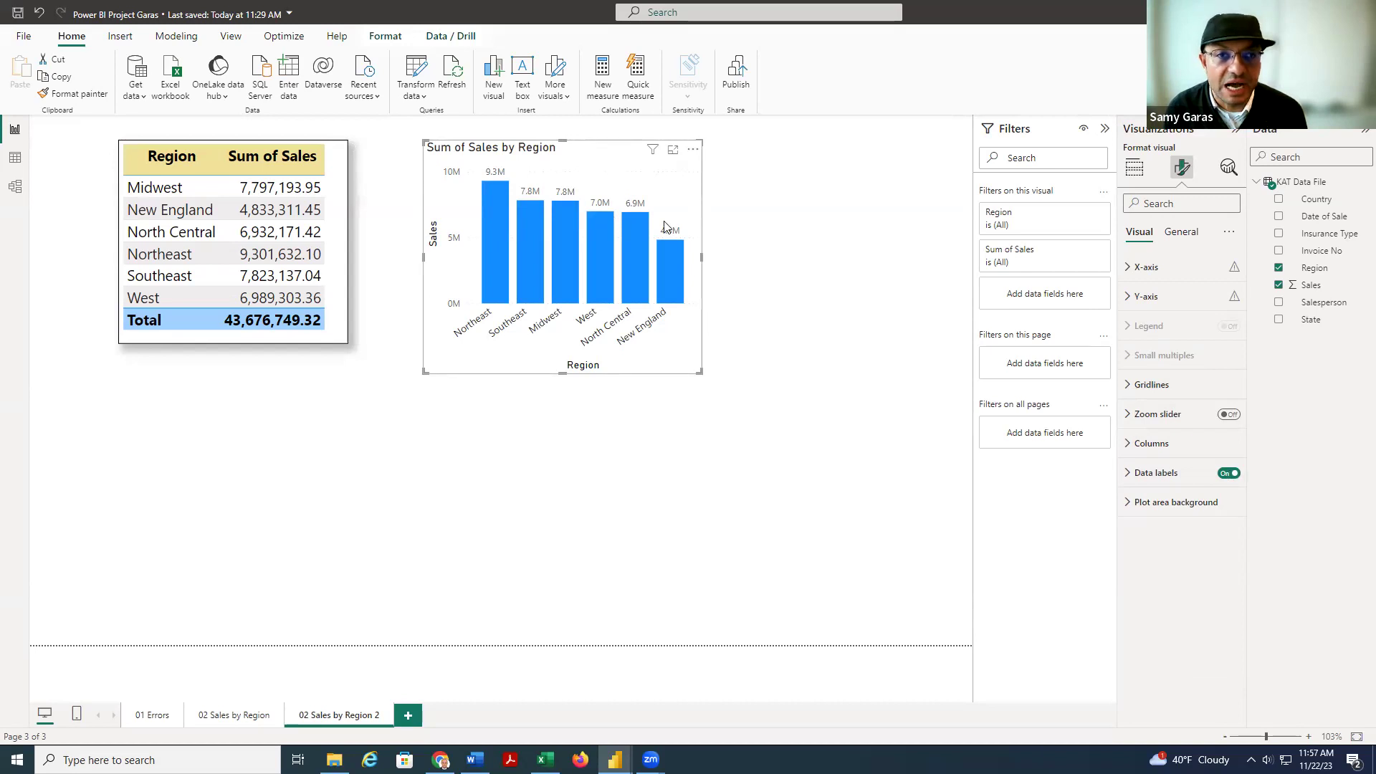
{"action": "left_click", "coordinate": [1126, 476]}
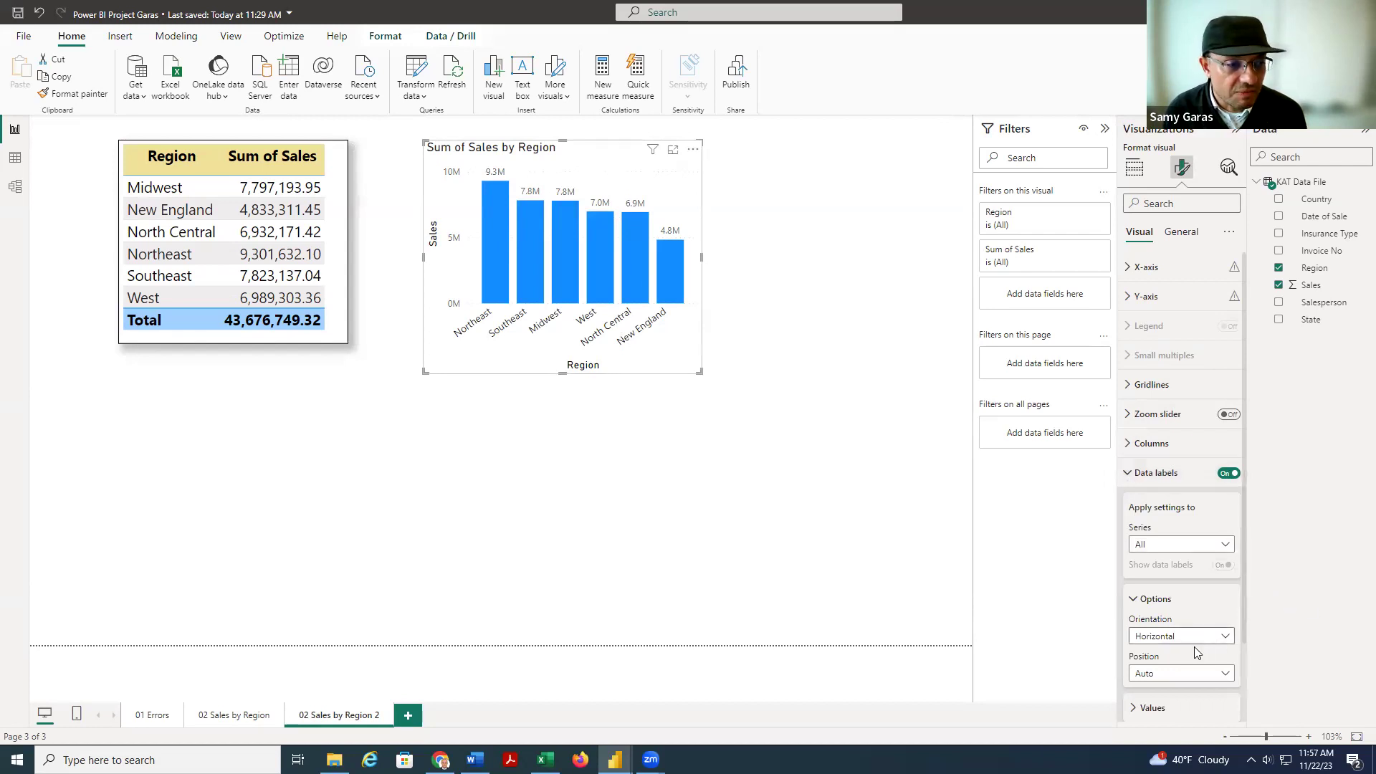
{"action": "scroll", "coordinate": [1182, 619], "scroll_direction": "down", "scroll_amount": 3}
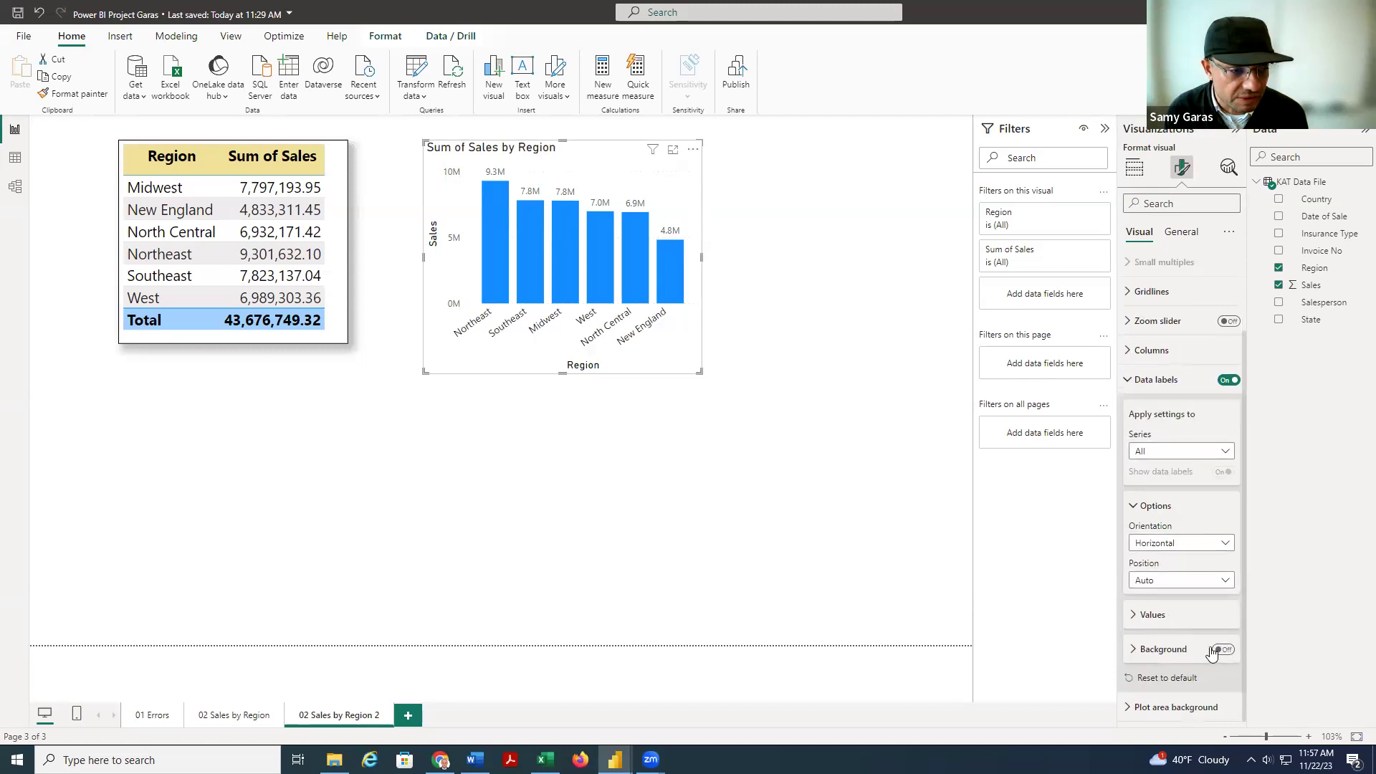
{"action": "left_click", "coordinate": [1133, 618]}
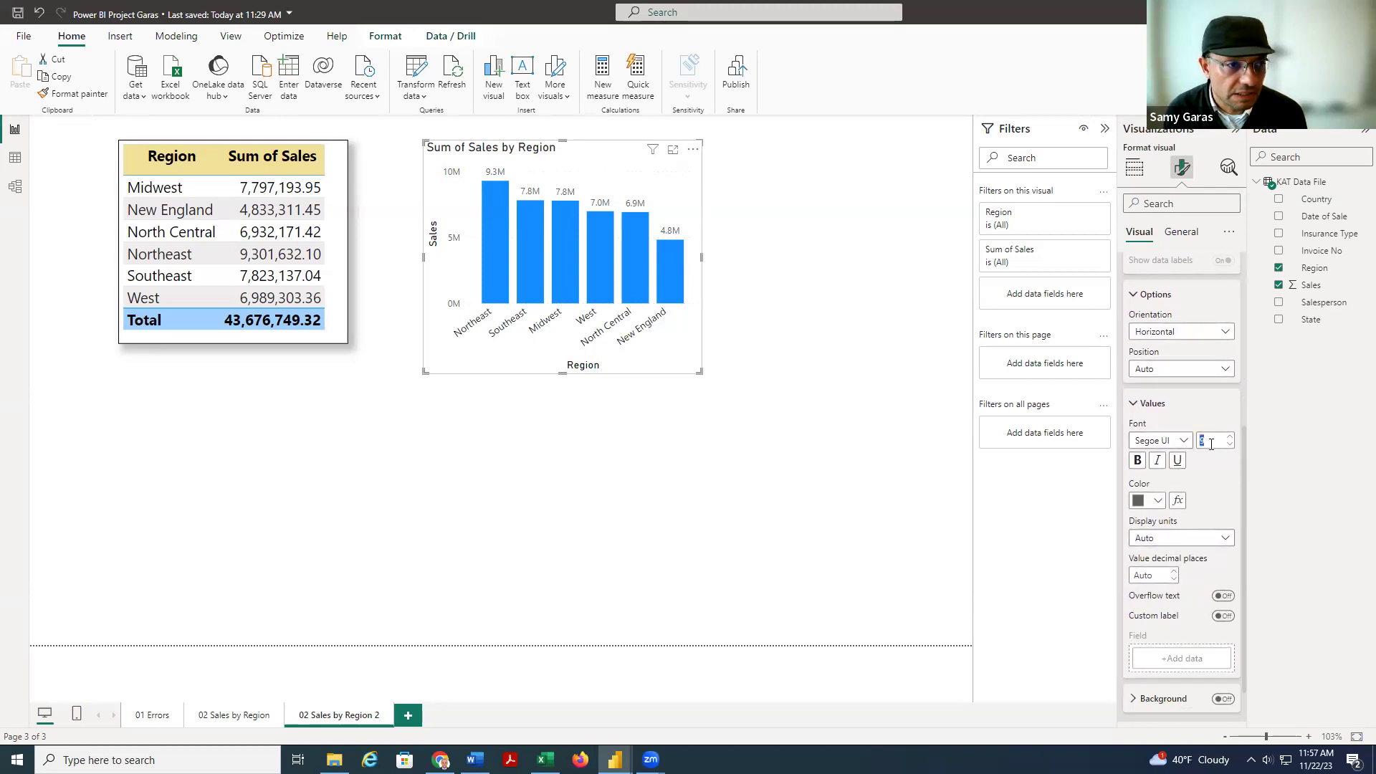
{"action": "type", "text": "10"}
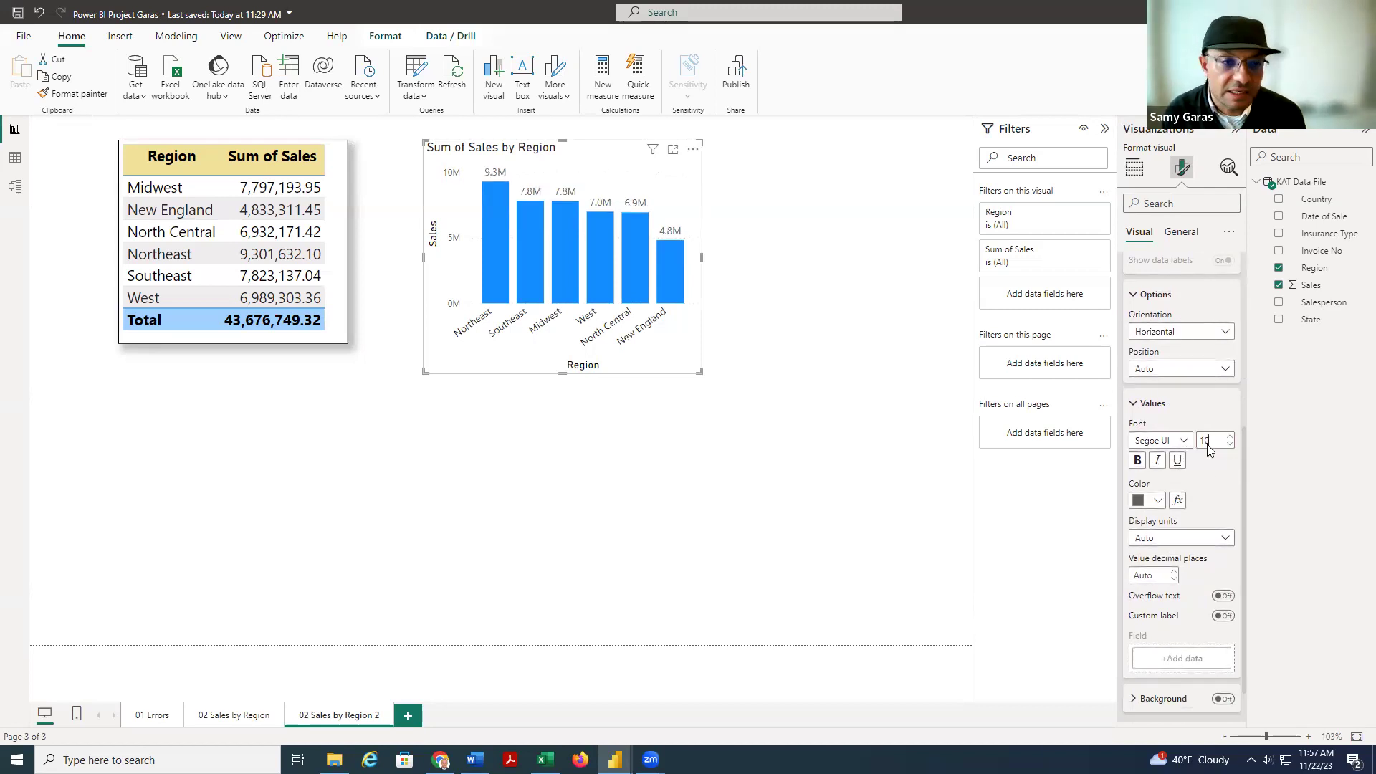
{"action": "left_click", "coordinate": [1156, 500]}
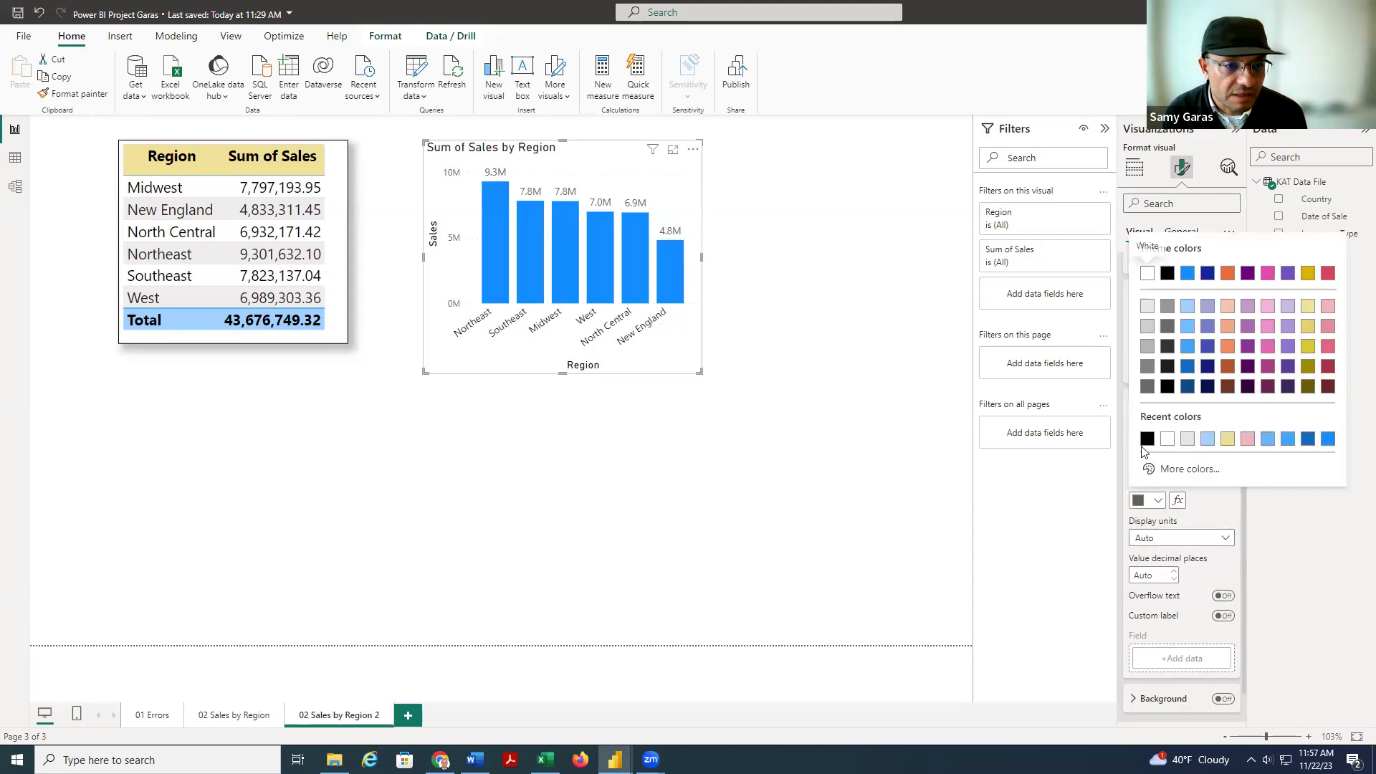
{"action": "left_click", "coordinate": [1144, 434]}
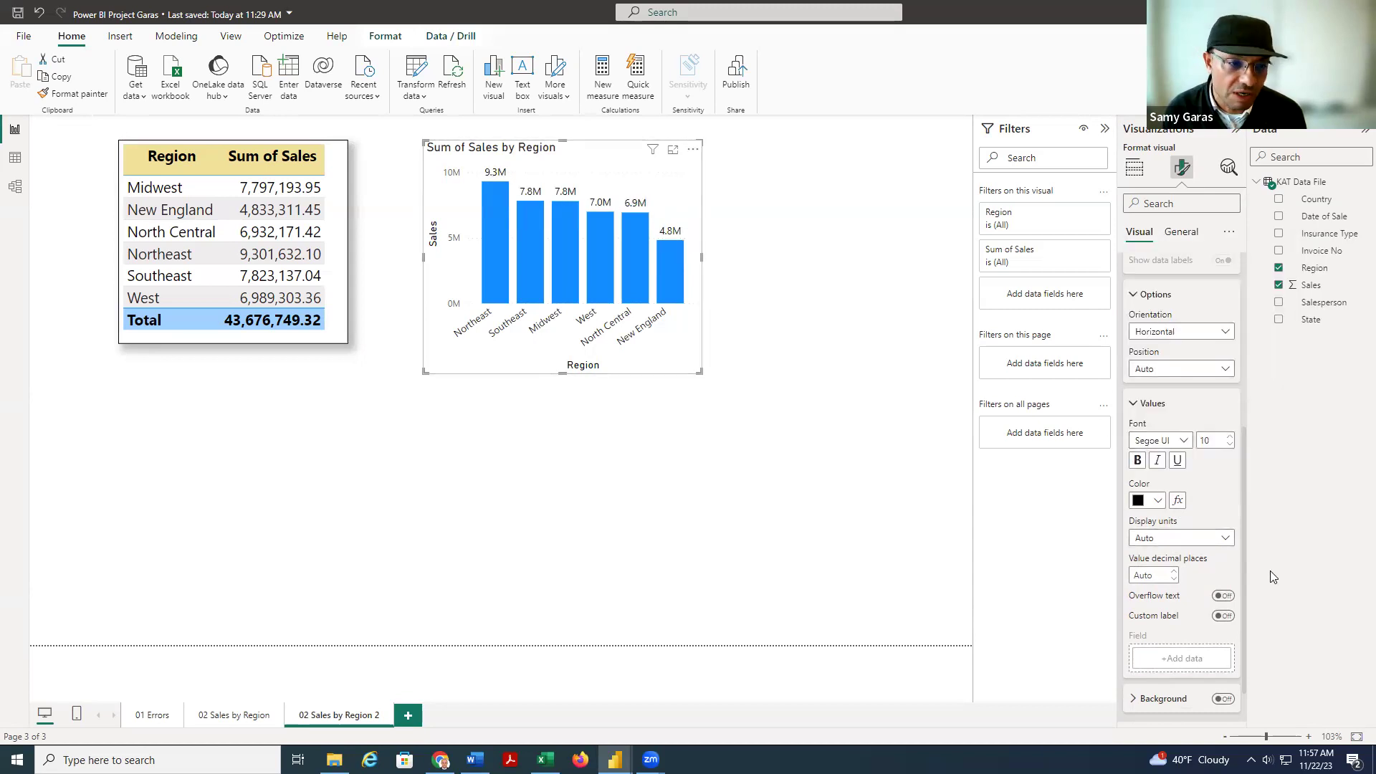
{"action": "left_click", "coordinate": [1132, 403]}
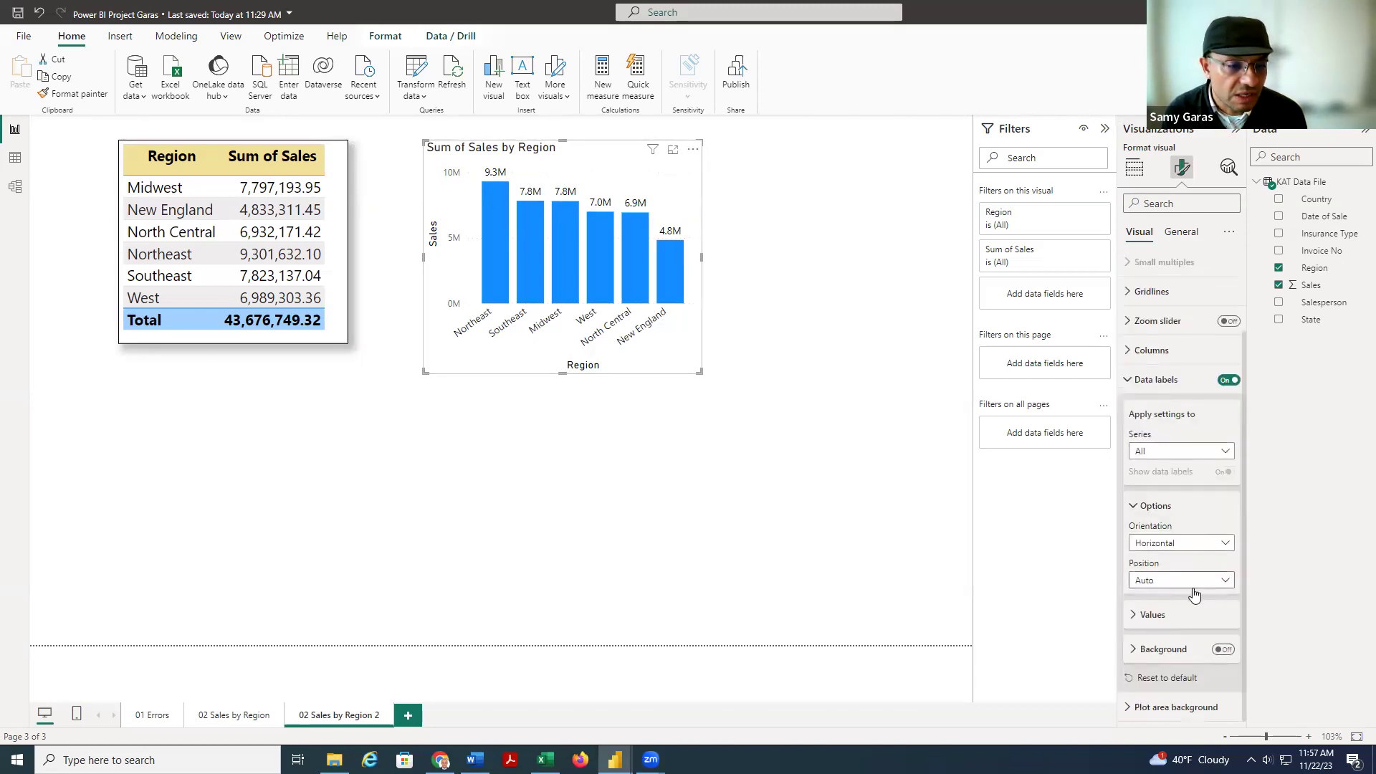
- Try a background behind the data labels, turn it off again, and collapse the data label settings
{"action": "left_click", "coordinate": [1222, 649]}
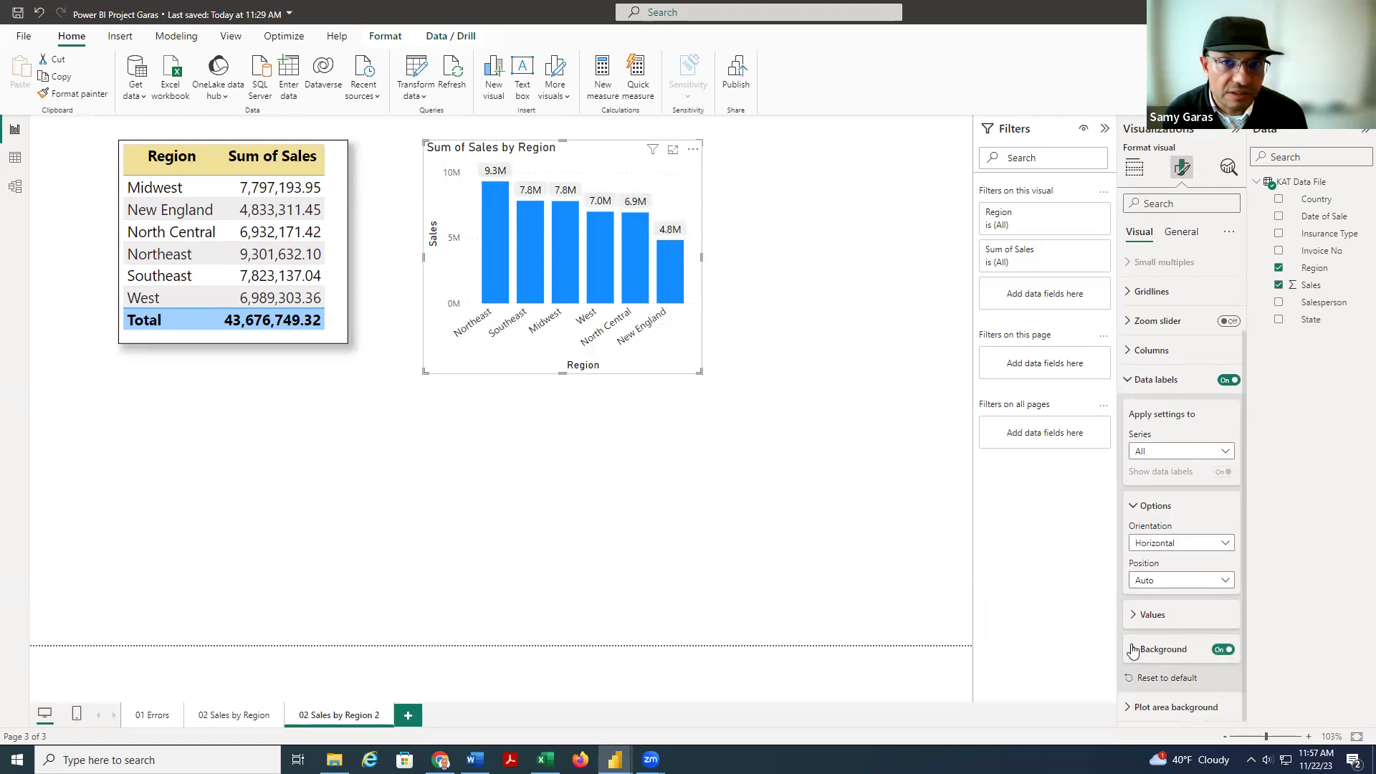
{"action": "left_click", "coordinate": [1224, 649]}
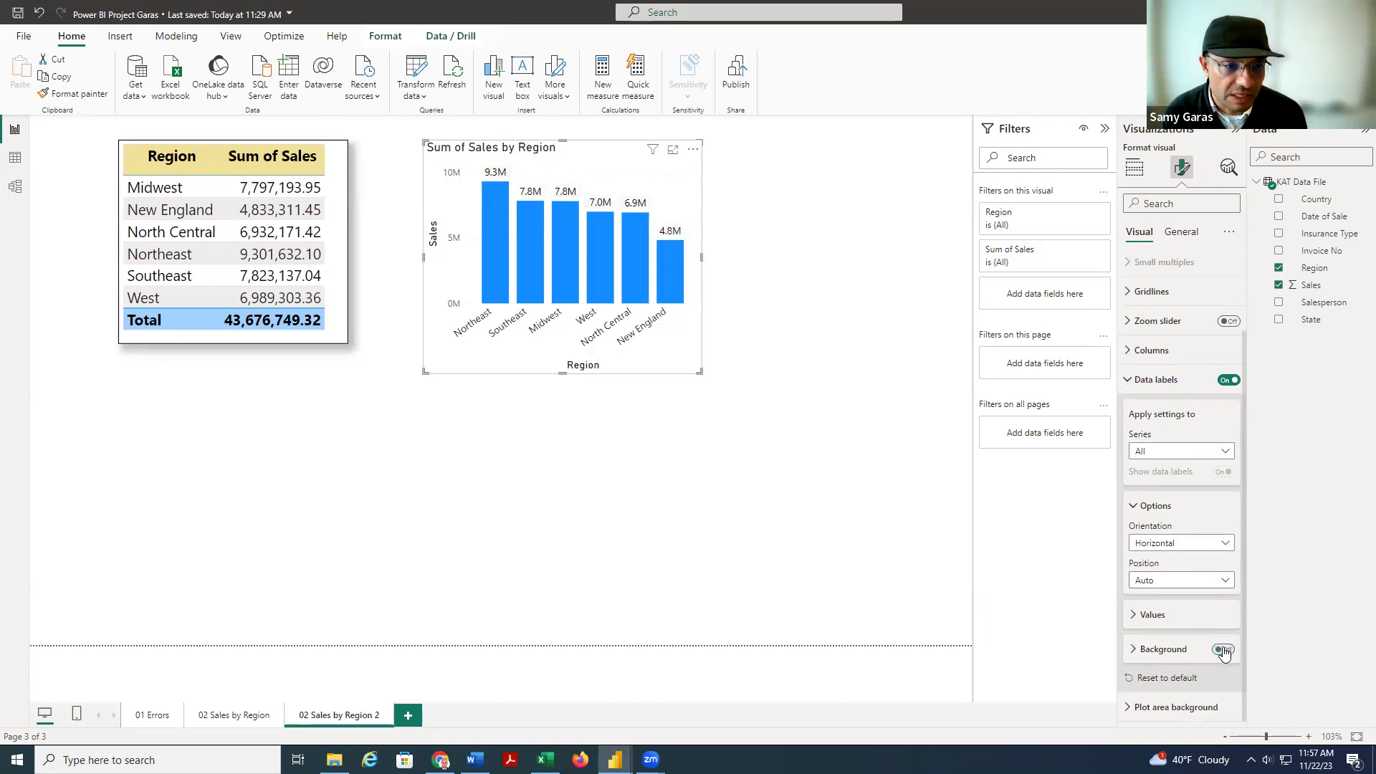
{"action": "left_click", "coordinate": [1130, 380]}
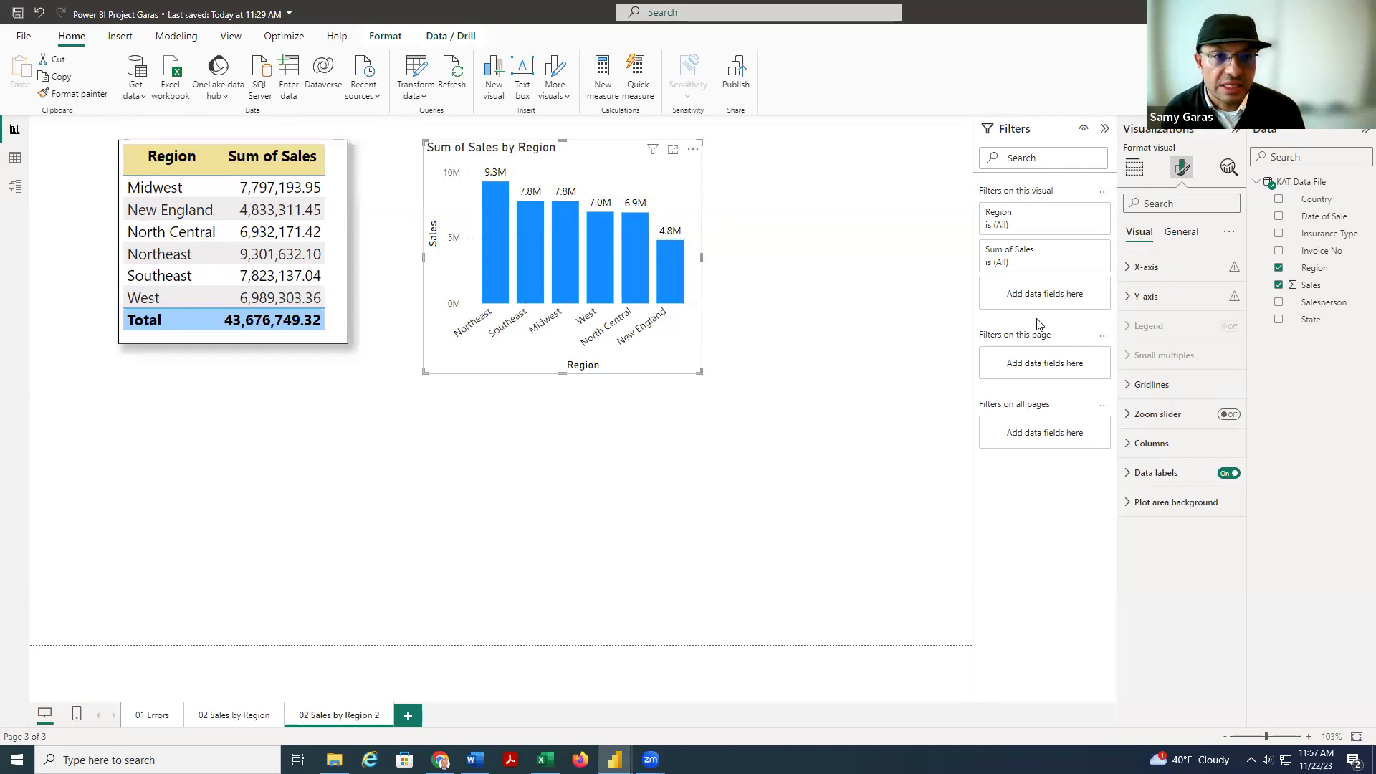
- Enable separate column colors for every region, and check the column colors used on the 02 Sales by Region page
{"action": "left_click", "coordinate": [1130, 450]}
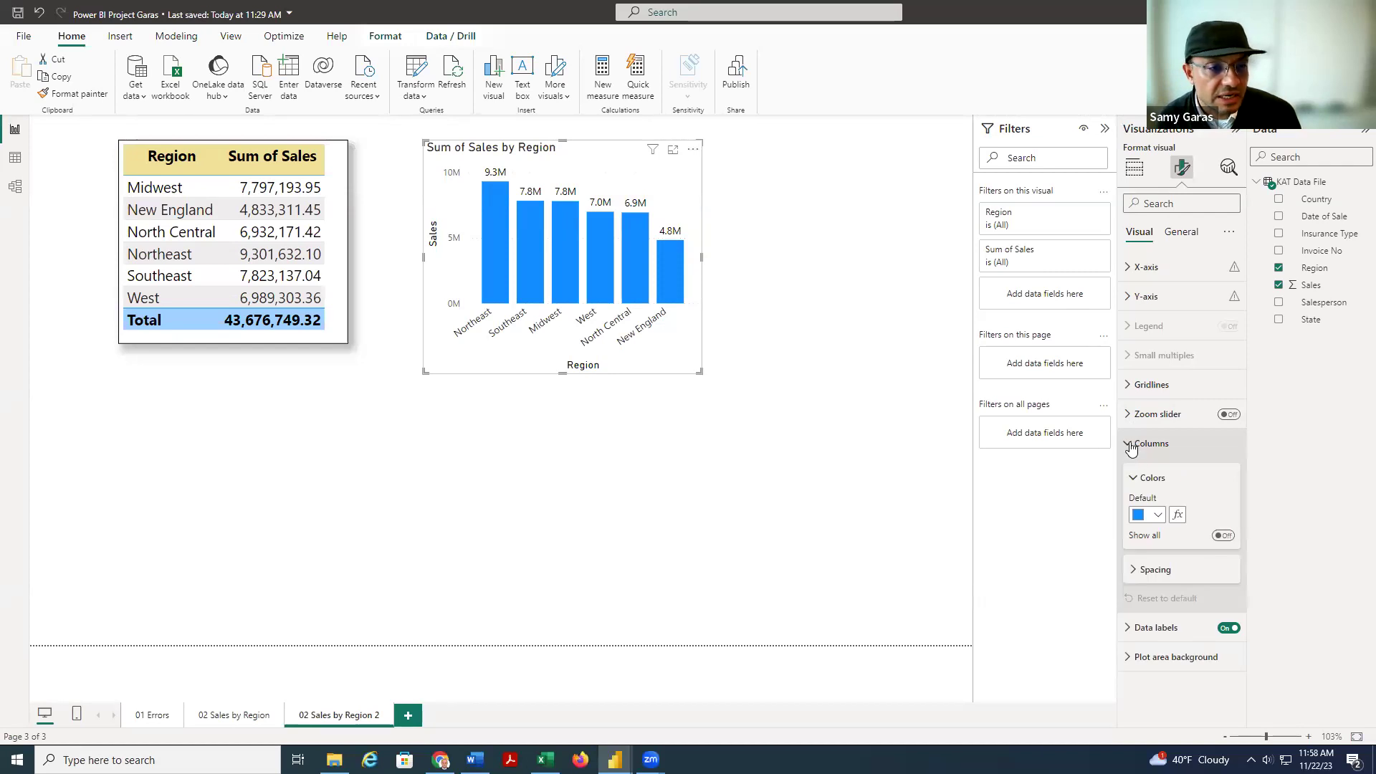
{"action": "left_click", "coordinate": [1222, 536]}
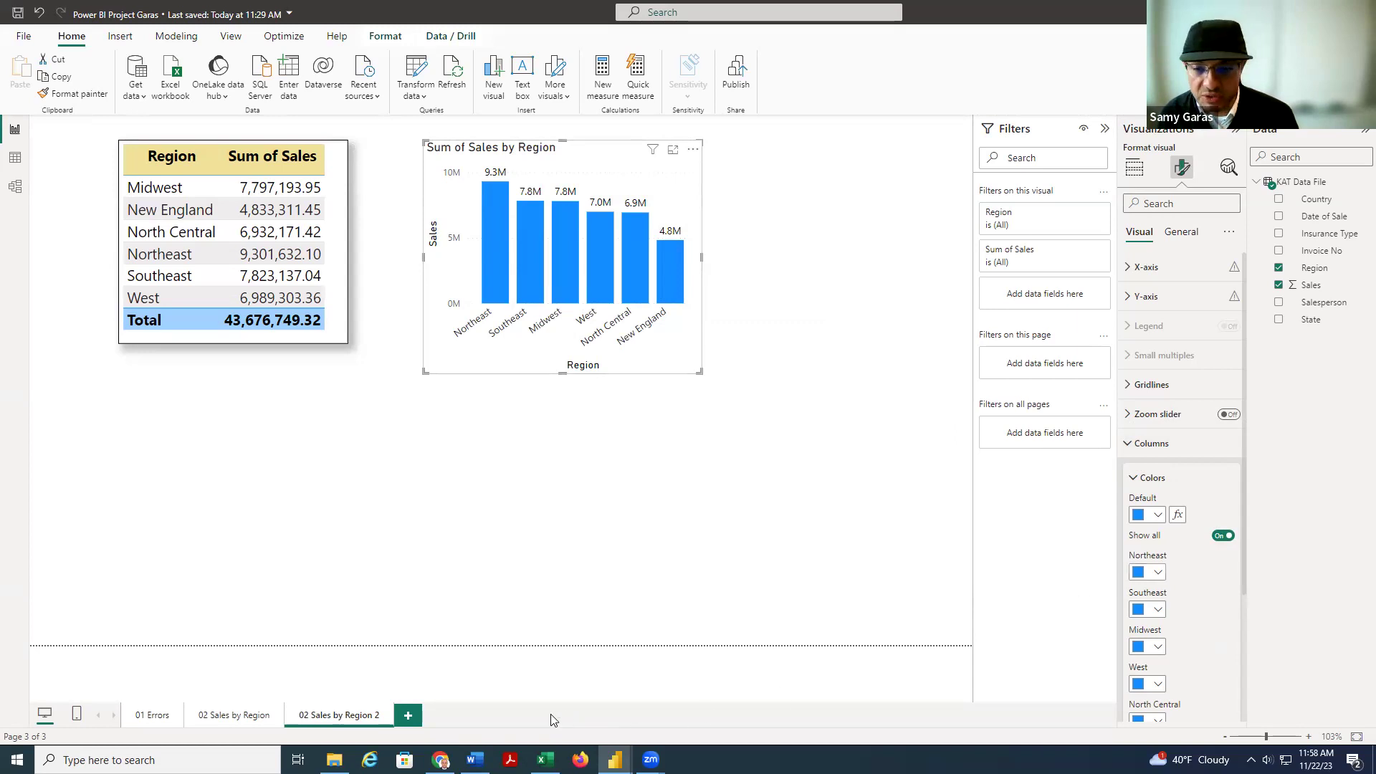
{"action": "left_click", "coordinate": [233, 714]}
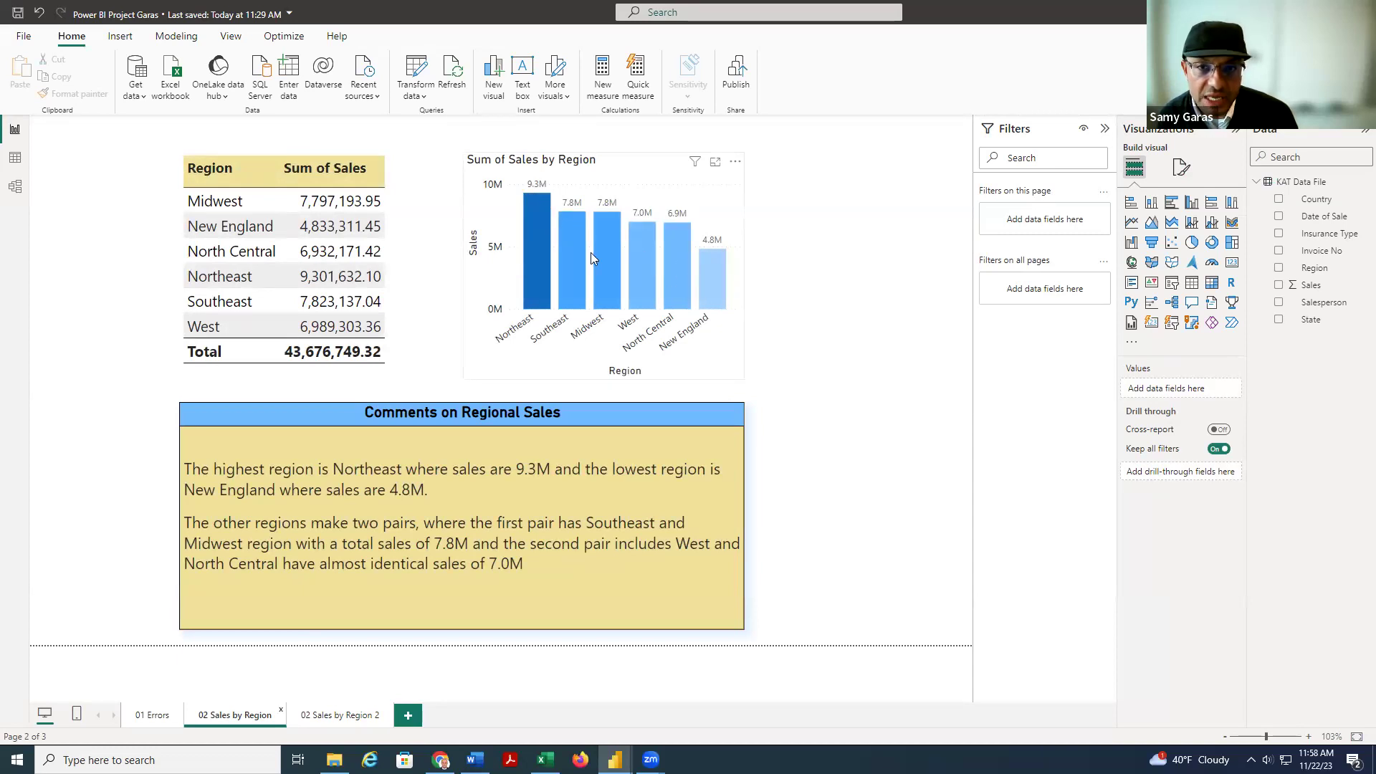
{"action": "left_click", "coordinate": [339, 713]}
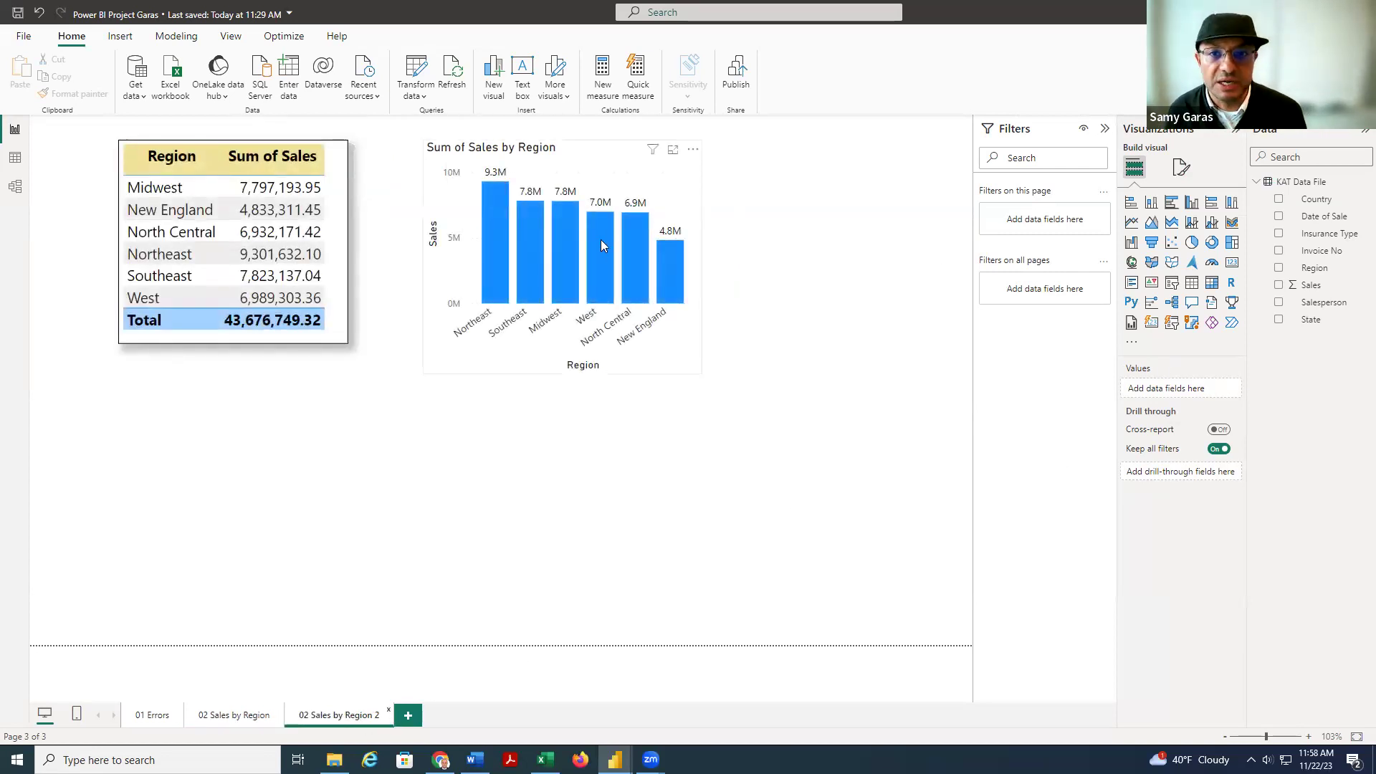
- Color the new page chart's Southeast and Midwest columns with Theme color 1, 20% lighter (#41a4ff)
{"action": "left_click", "coordinate": [625, 186]}
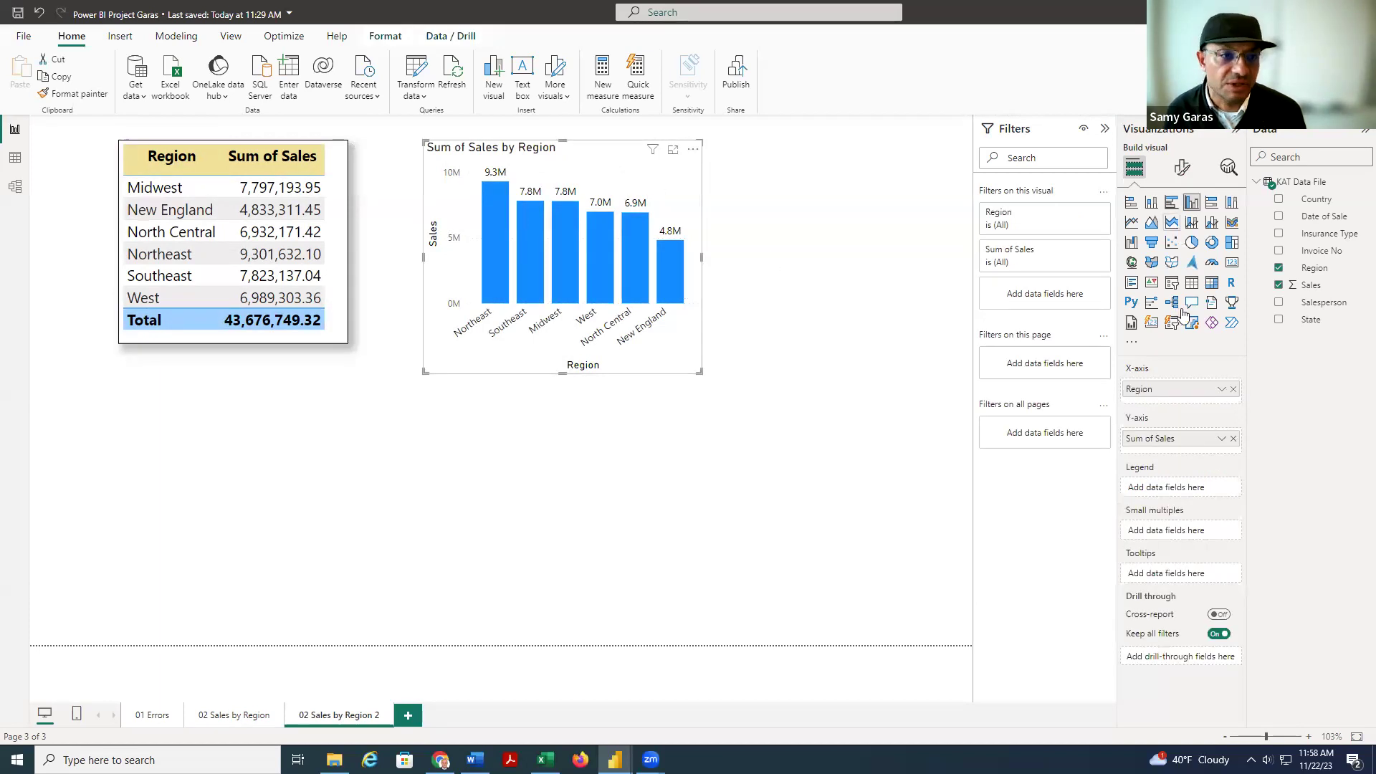
{"action": "left_click", "coordinate": [1182, 166]}
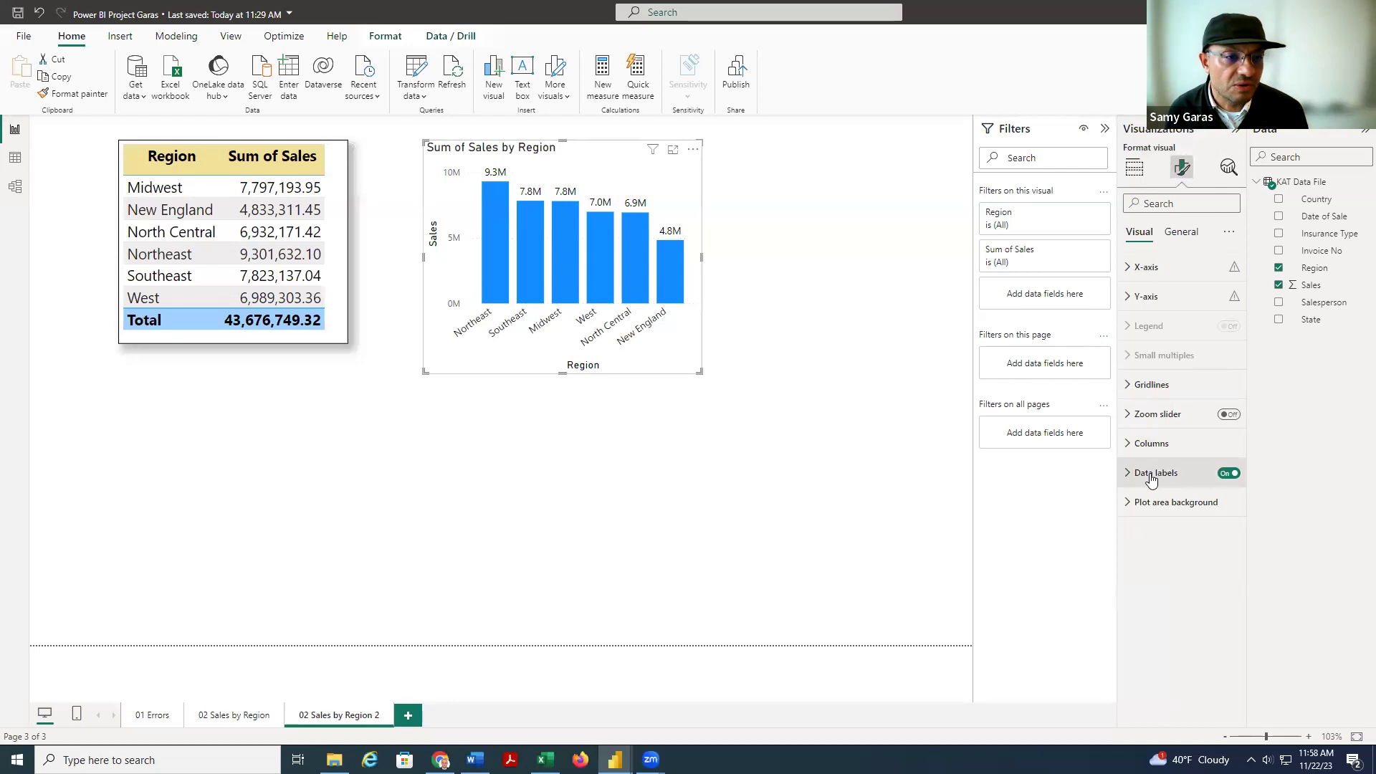
{"action": "left_click", "coordinate": [1158, 446]}
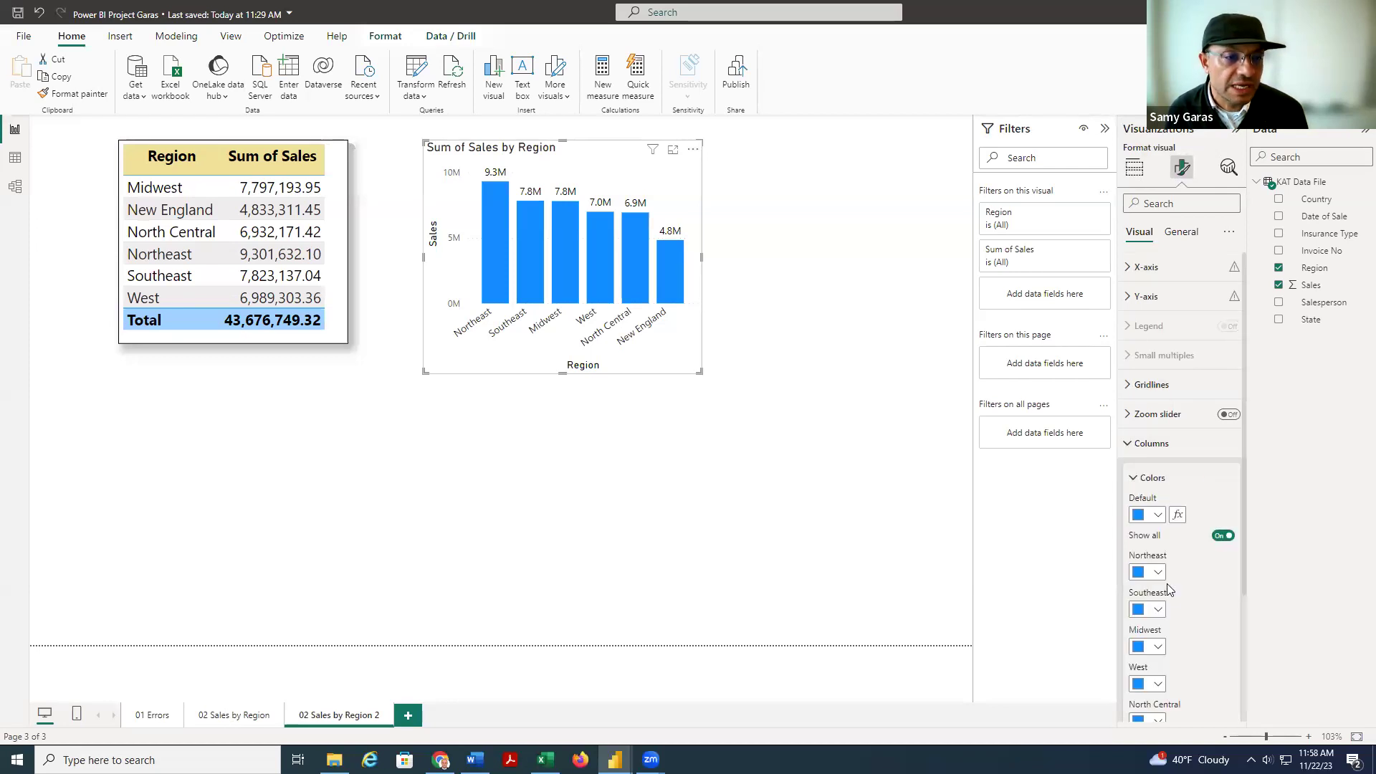
{"action": "left_click", "coordinate": [1156, 611]}
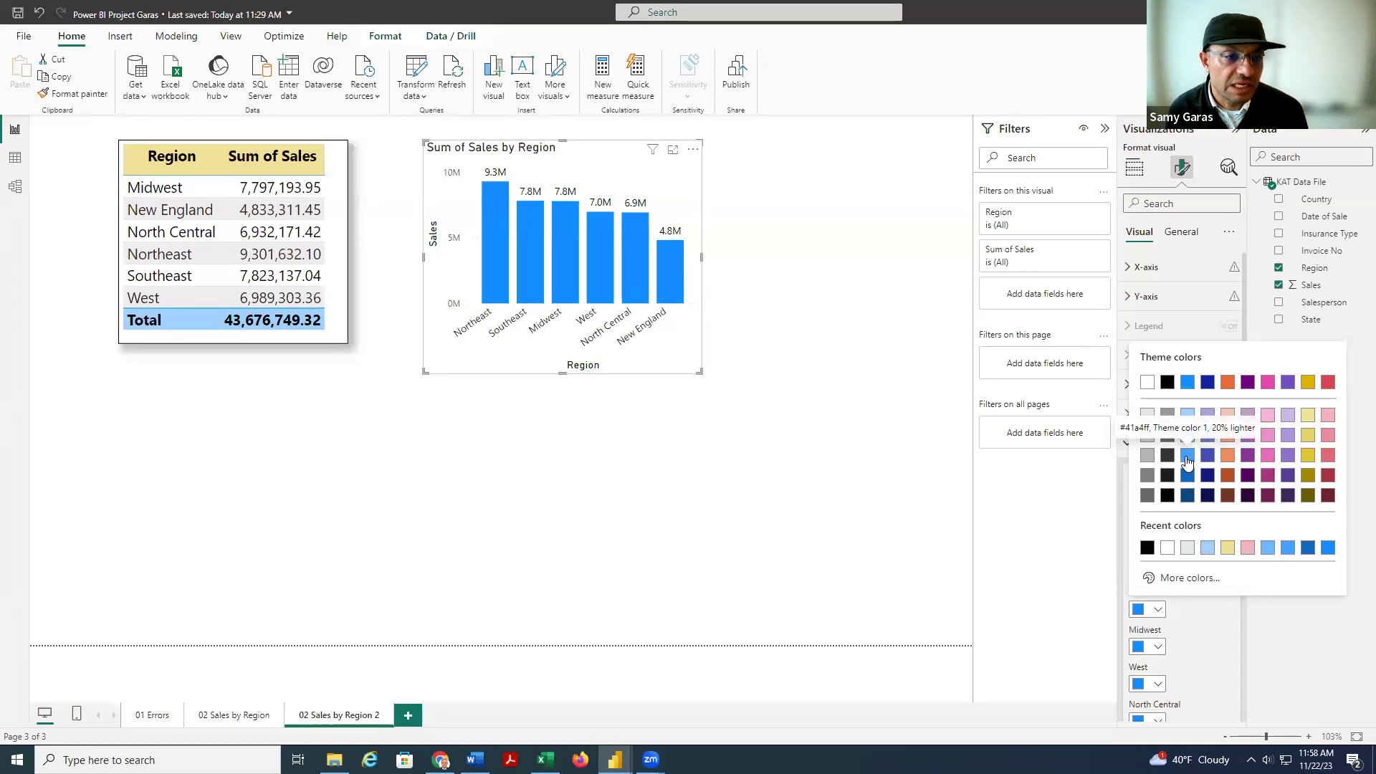
{"action": "left_click", "coordinate": [1187, 461]}
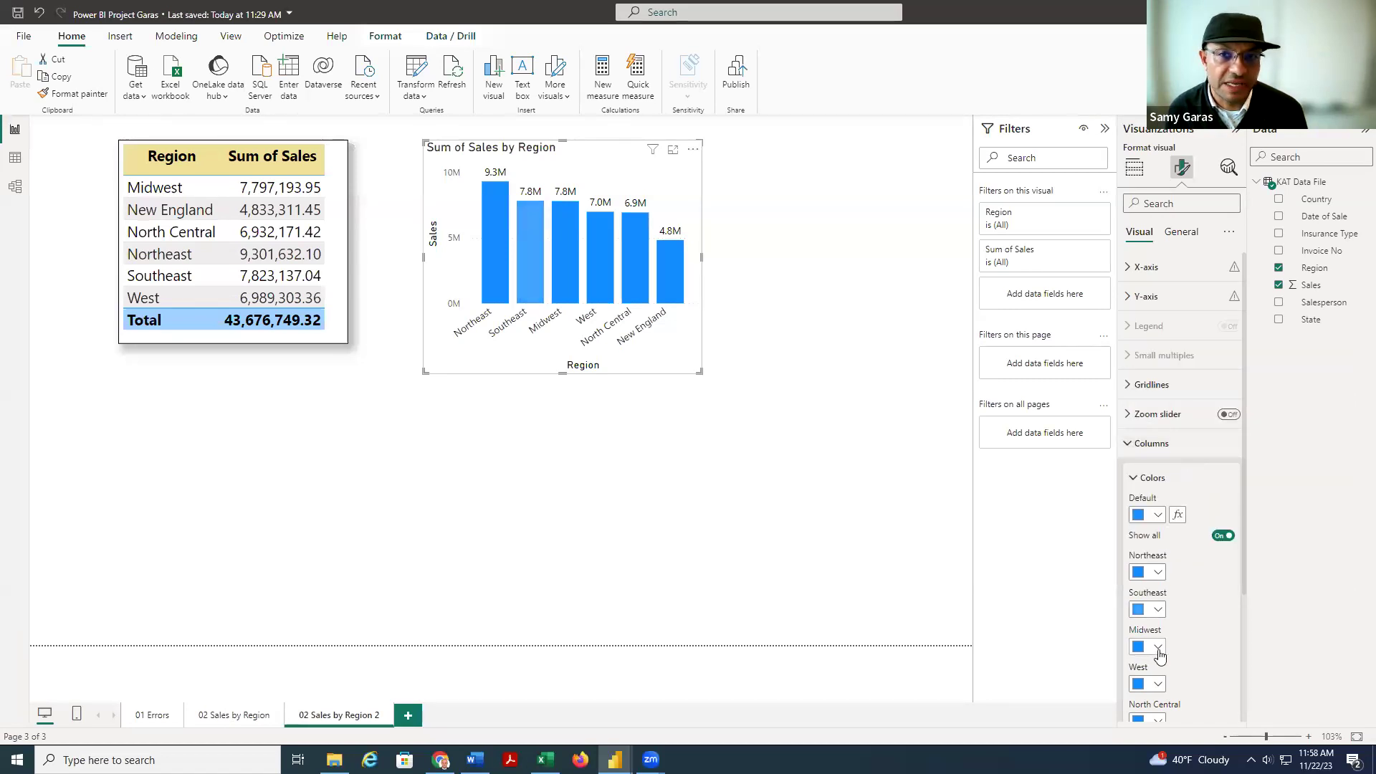
{"action": "left_click", "coordinate": [1157, 648]}
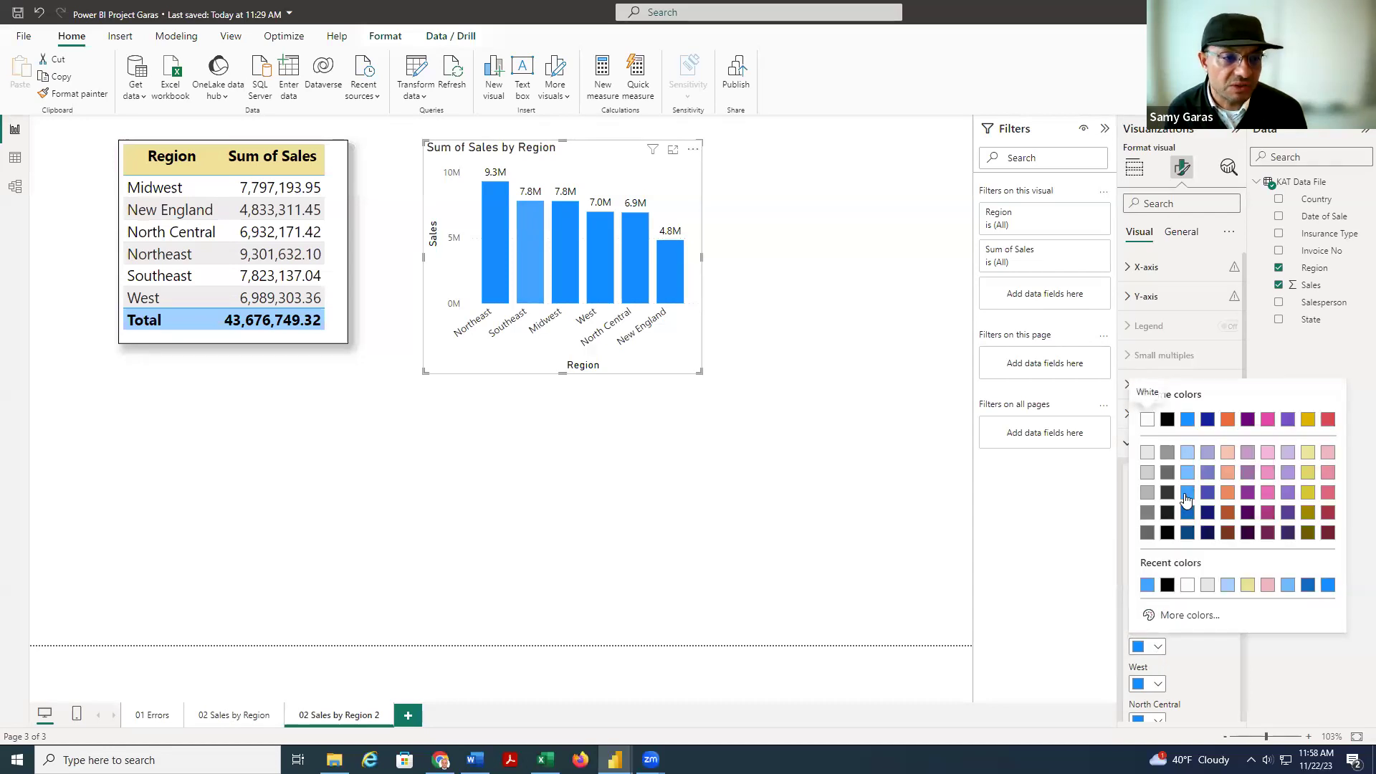
{"action": "left_click", "coordinate": [1185, 493]}
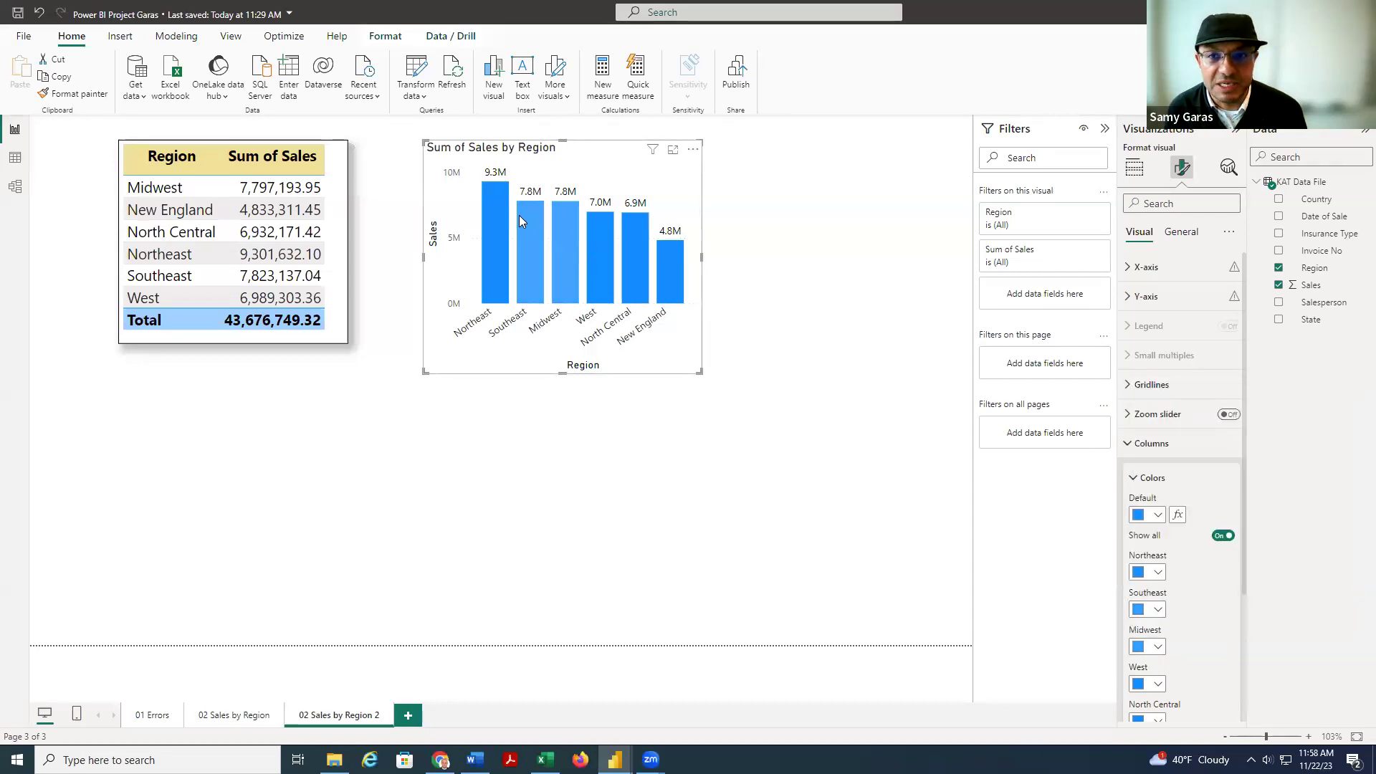
- Color the West and North Central columns with a blue theme shade one step lighter than the Southeast and Midwest columns
{"action": "left_click", "coordinate": [1158, 683]}
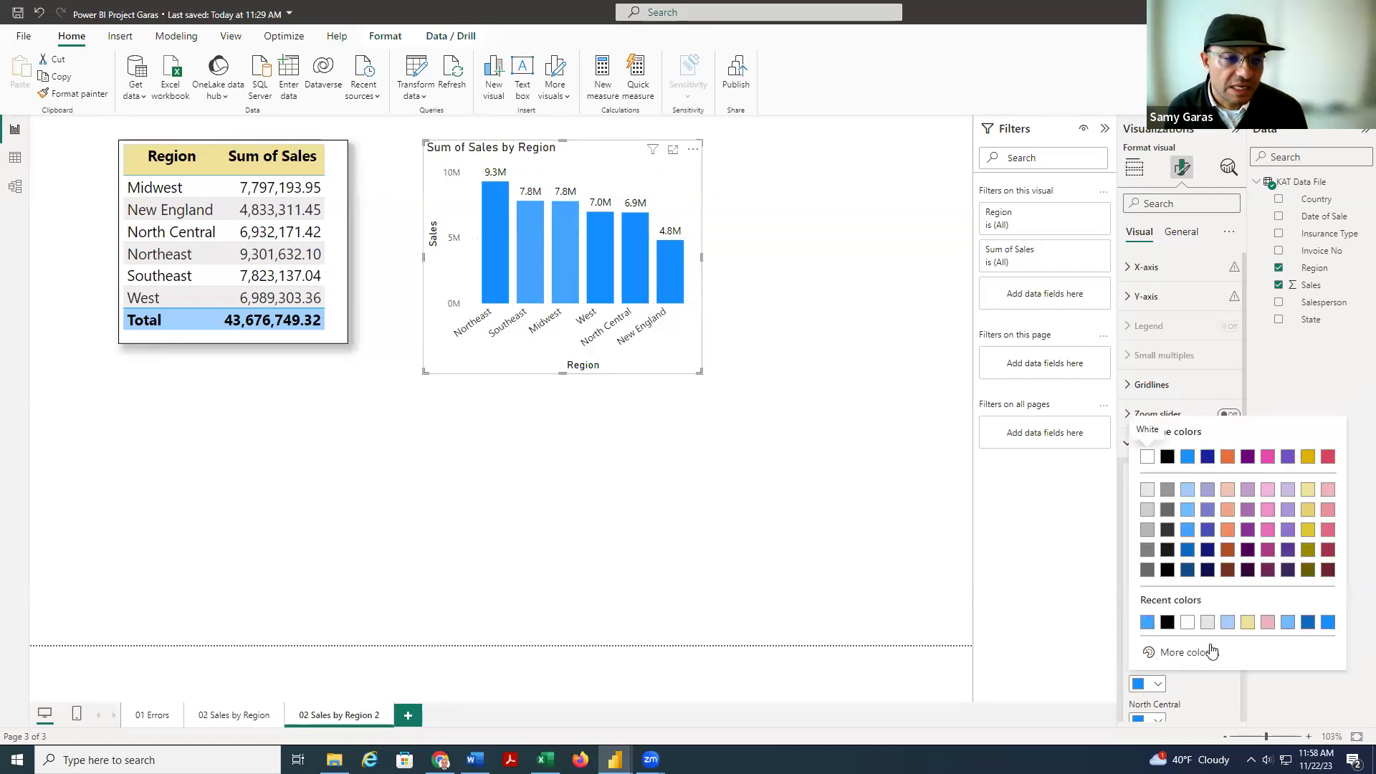
{"action": "left_click", "coordinate": [1182, 531]}
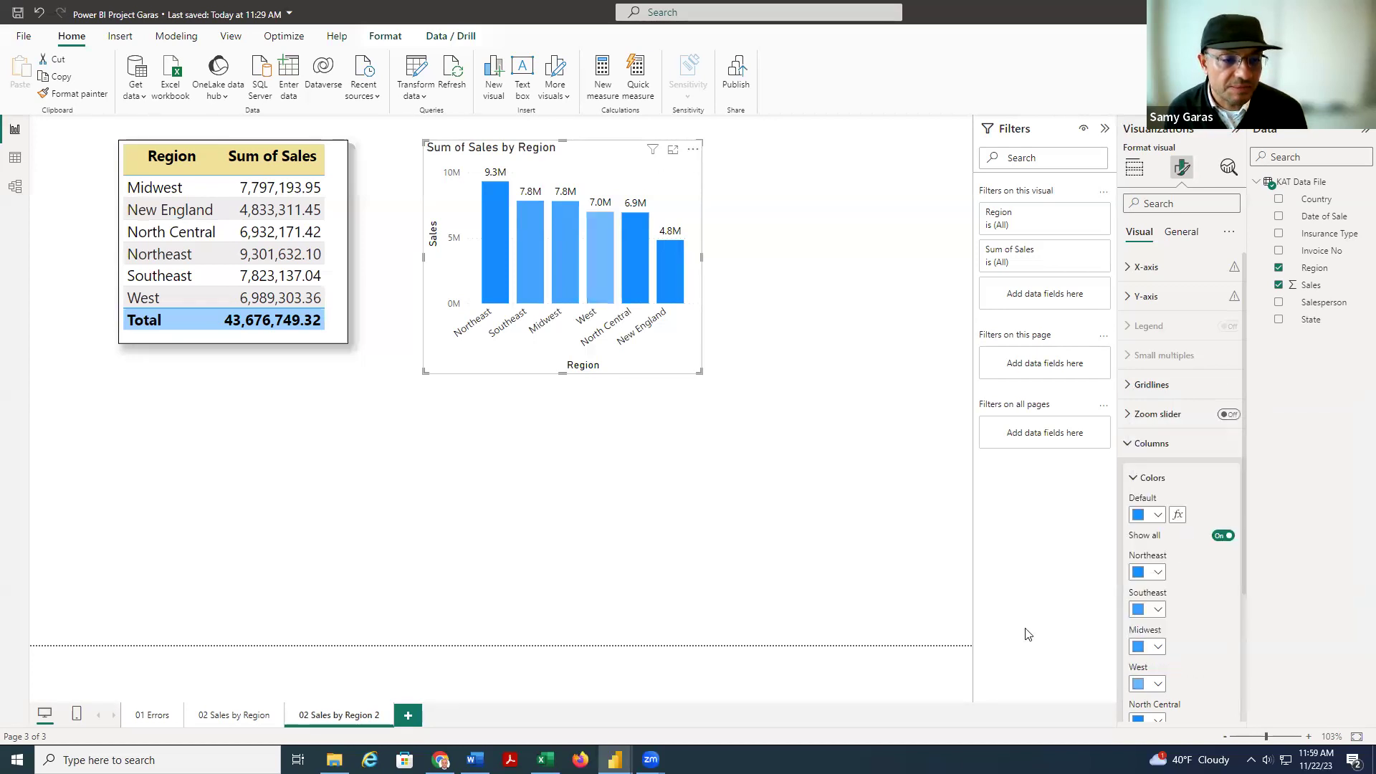
{"action": "scroll", "coordinate": [1200, 631], "scroll_direction": "down", "scroll_amount": 2}
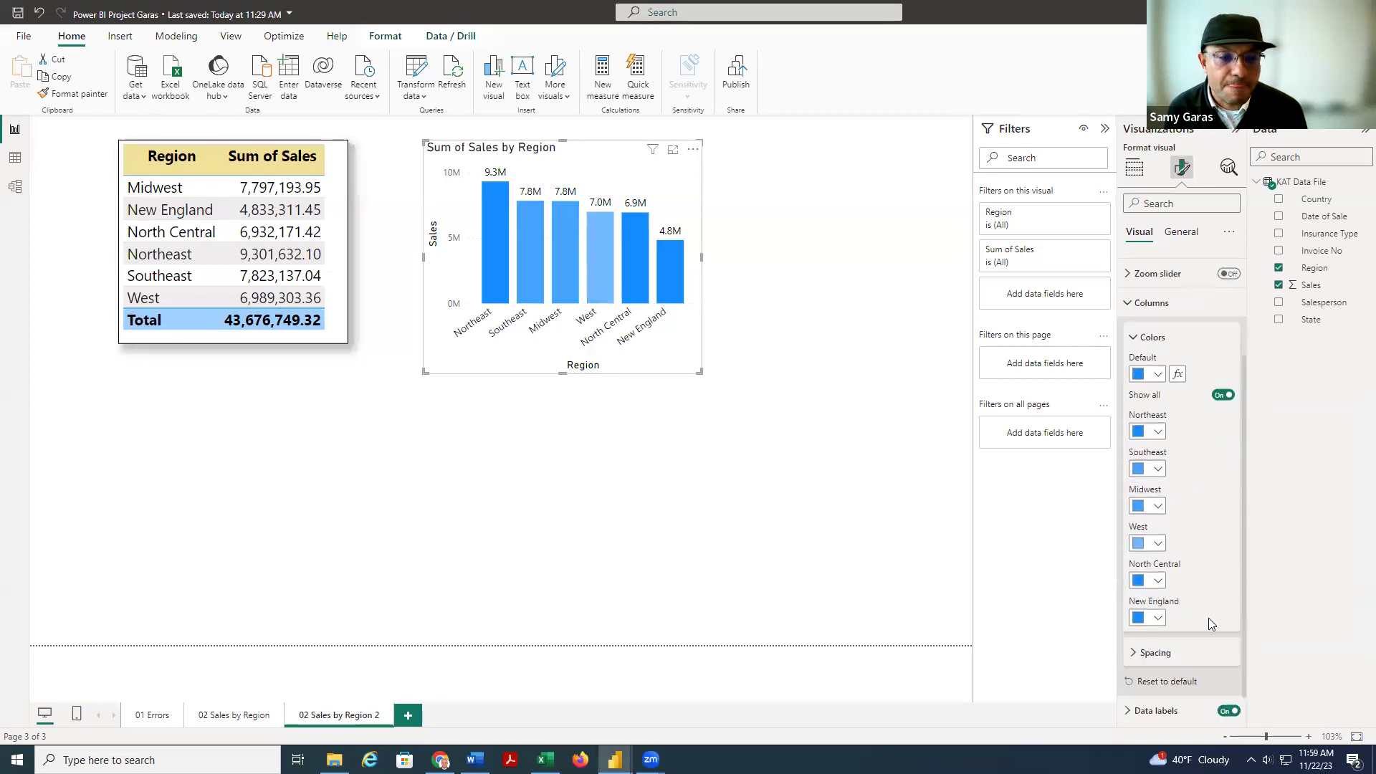
{"action": "left_click", "coordinate": [1155, 580]}
{"action": "left_click", "coordinate": [1187, 408]}
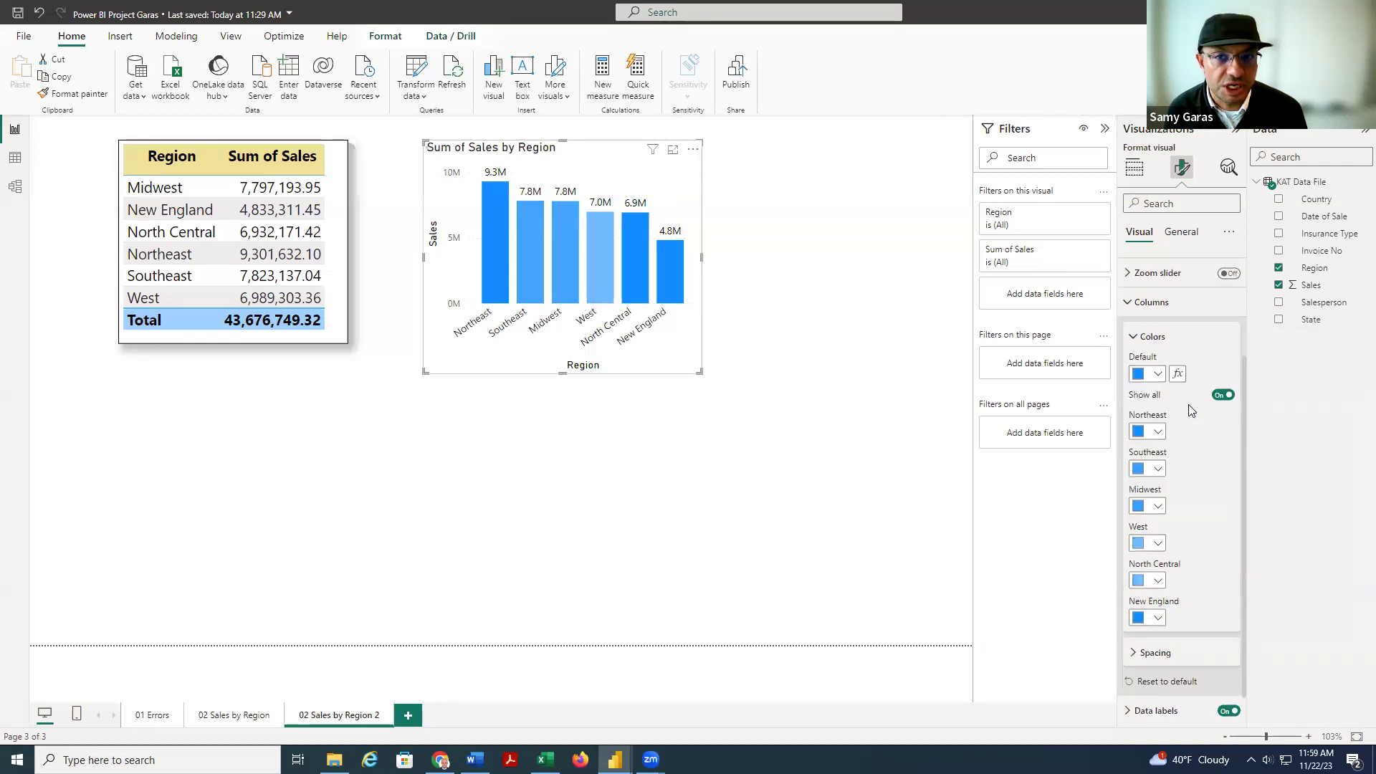
- Color the chart's New England column with the lightest blue theme shade, and enlarge the sales table's frame in width and height
{"action": "left_click", "coordinate": [1153, 620]}
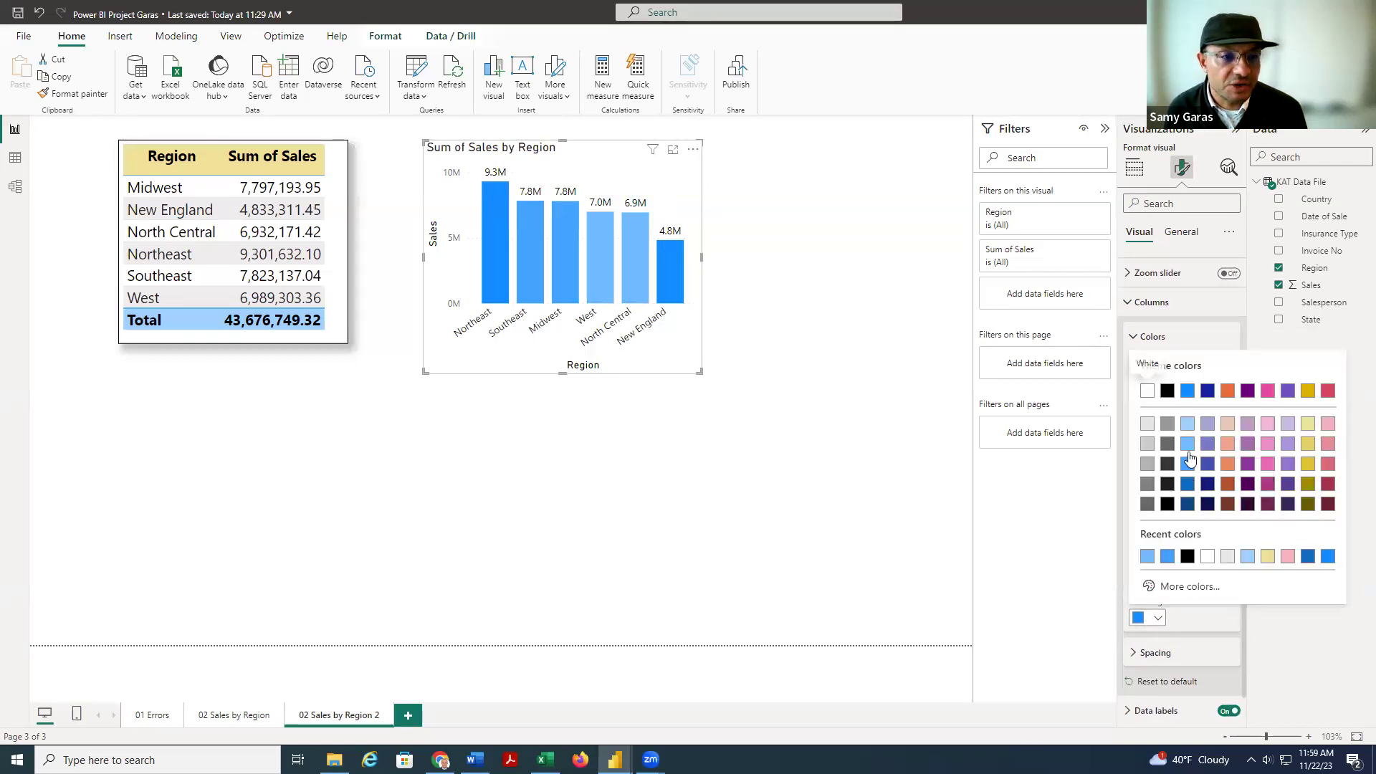
{"action": "left_click", "coordinate": [1194, 434]}
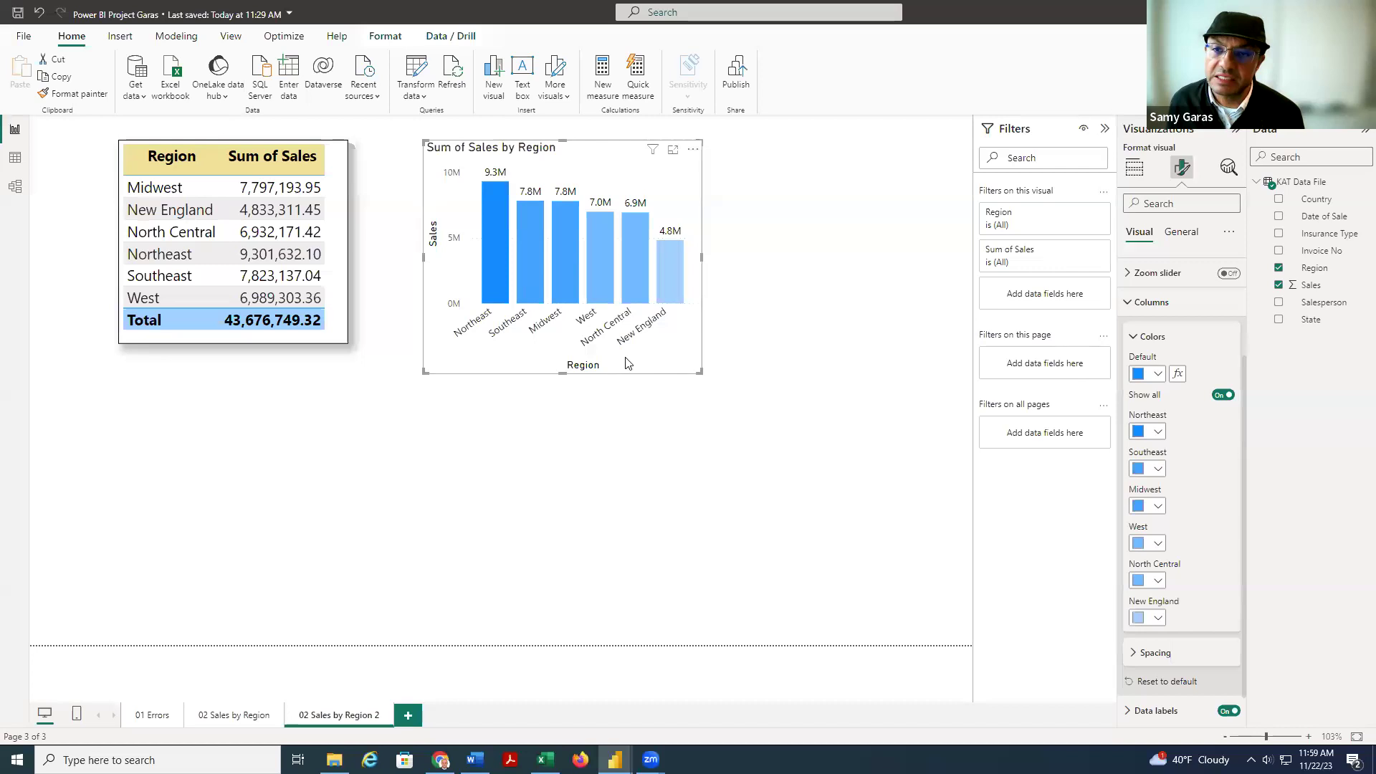
{"action": "left_click", "coordinate": [312, 331]}
{"action": "left_click_drag", "start_coordinate": [343, 344], "coordinate": [380, 363]}
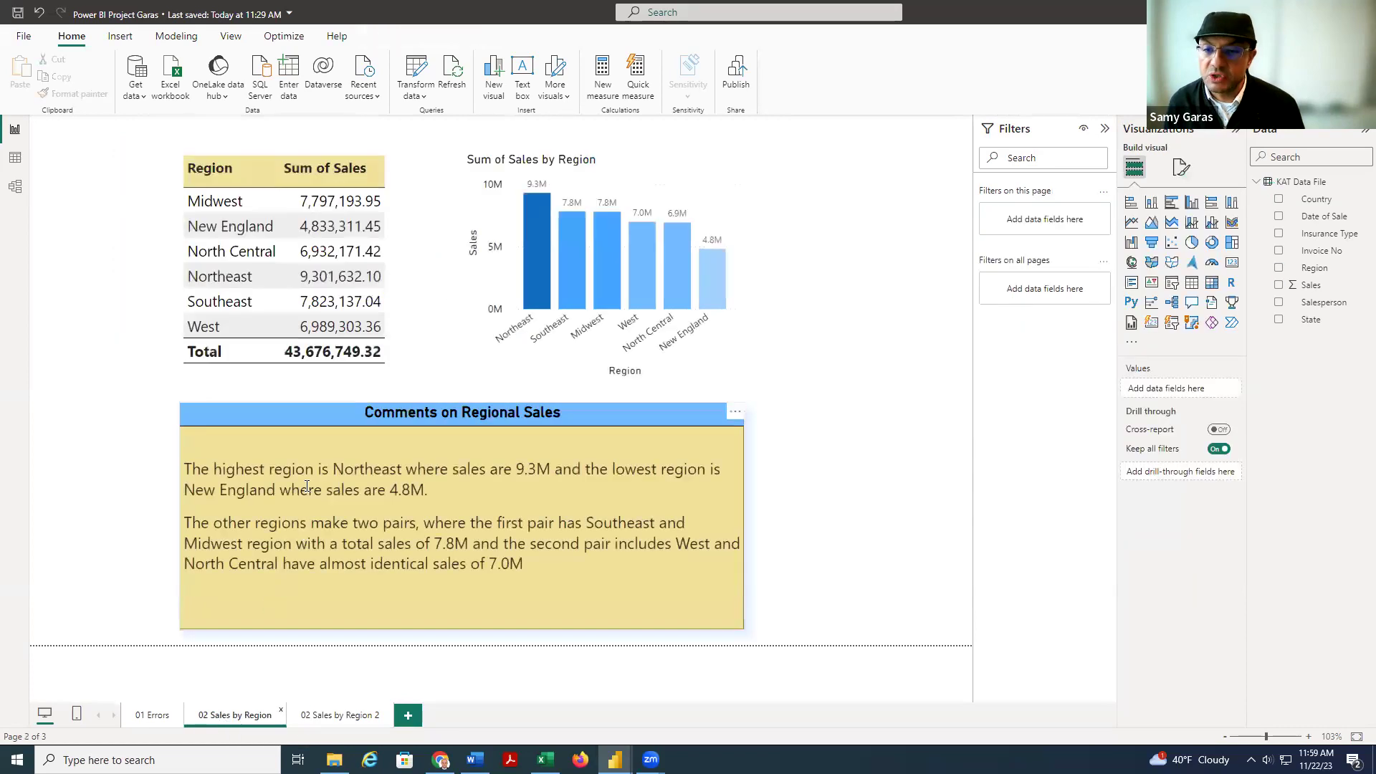
- Insert a text box below the column chart on the 02 Sales by Region 2 page and widen it to extend under the table
{"action": "left_click", "coordinate": [336, 719]}
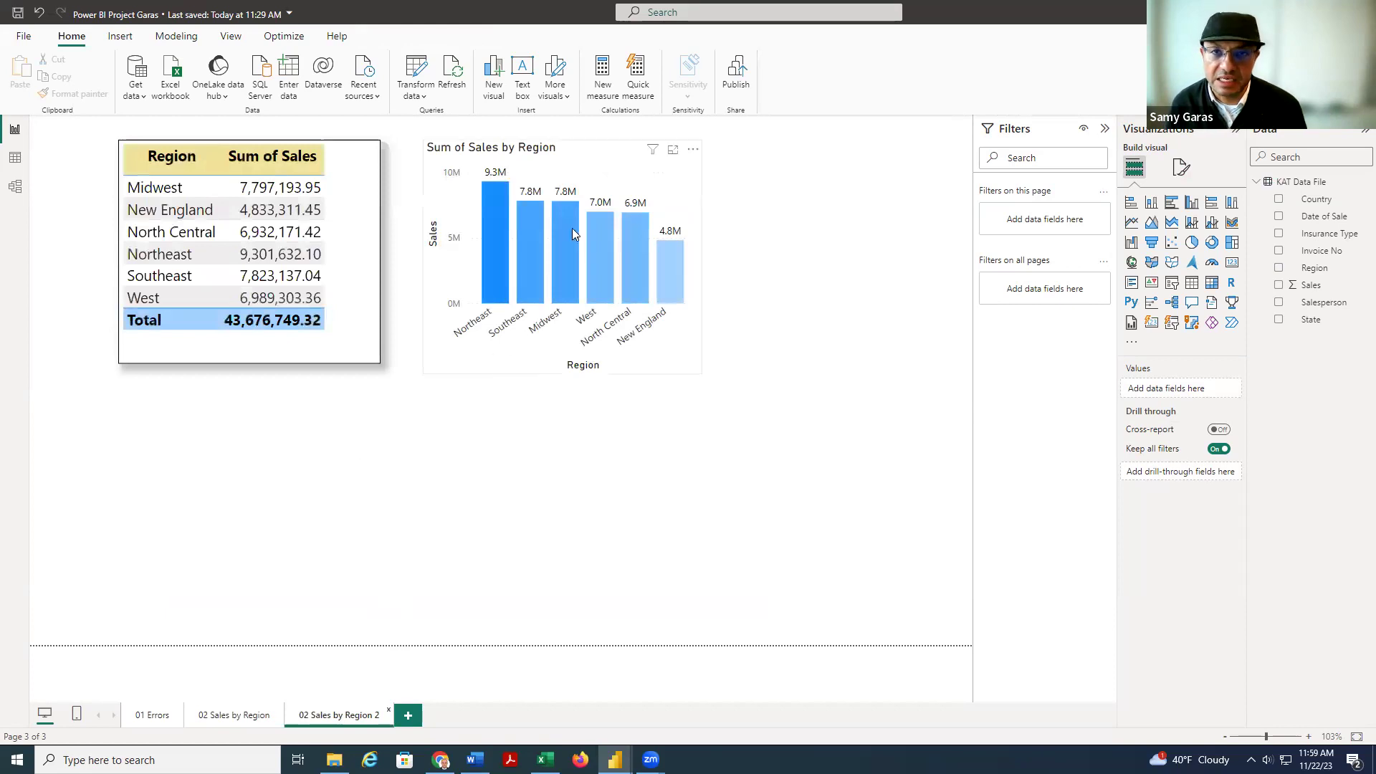
{"action": "left_click", "coordinate": [521, 69]}
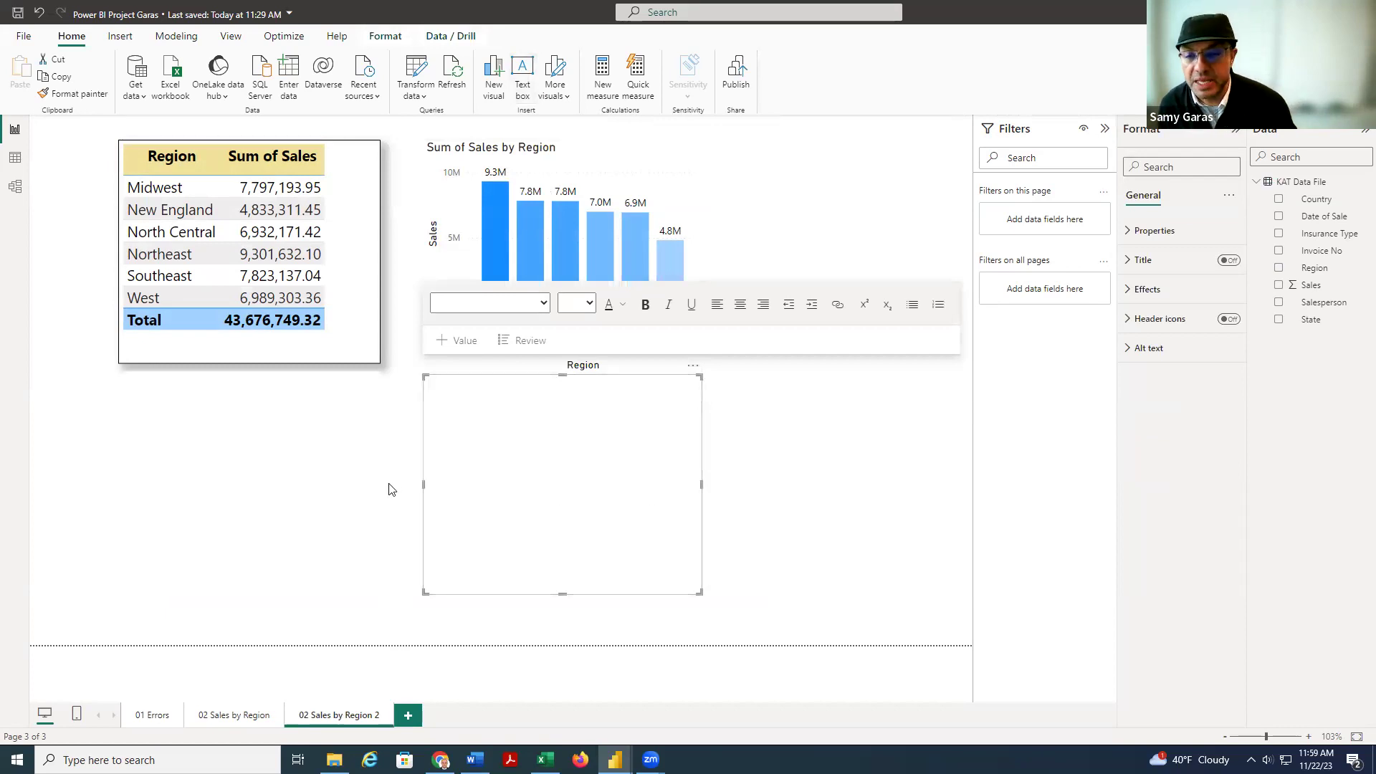
{"action": "left_click_drag", "start_coordinate": [423, 485], "coordinate": [203, 486]}
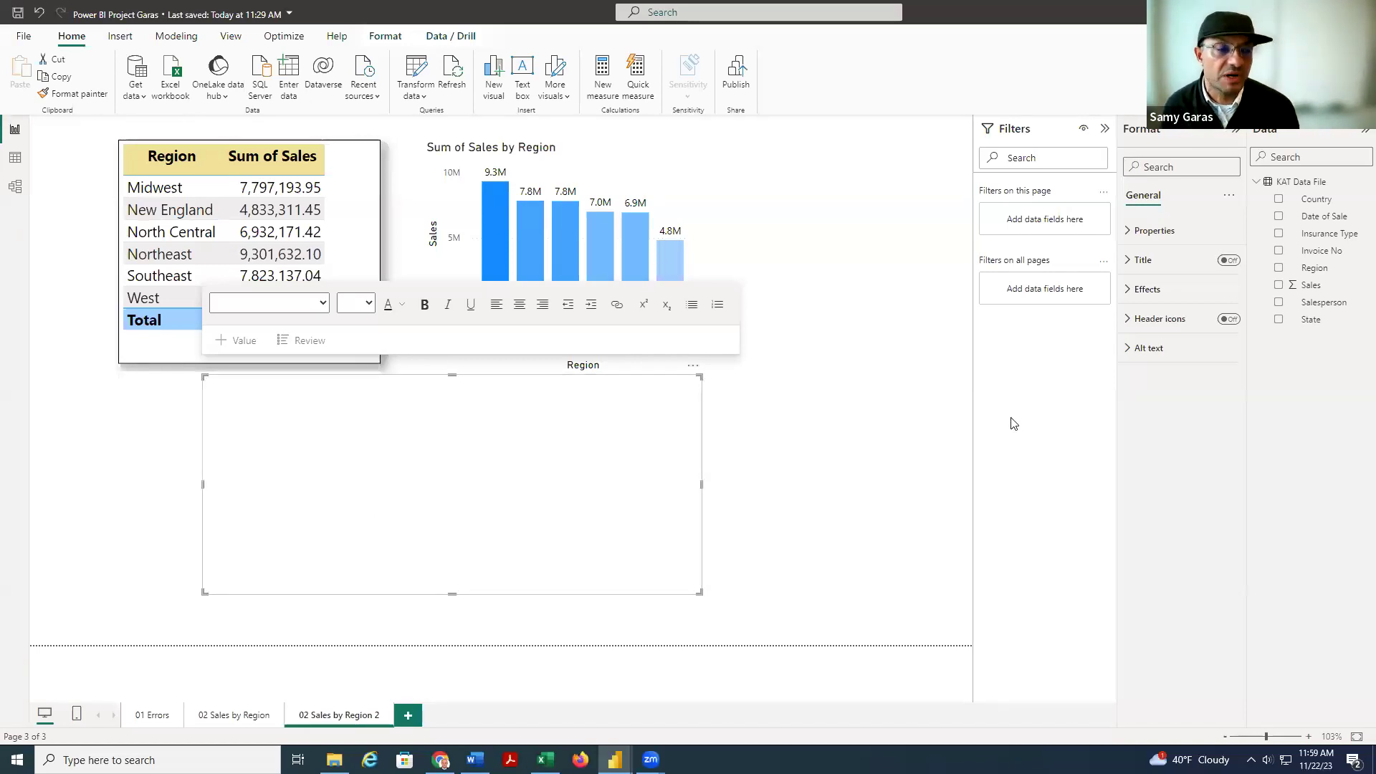
- Turn on the new text box's title, and check the comments box on the 02 Sales by Region page for reference
{"action": "left_click", "coordinate": [1230, 262]}
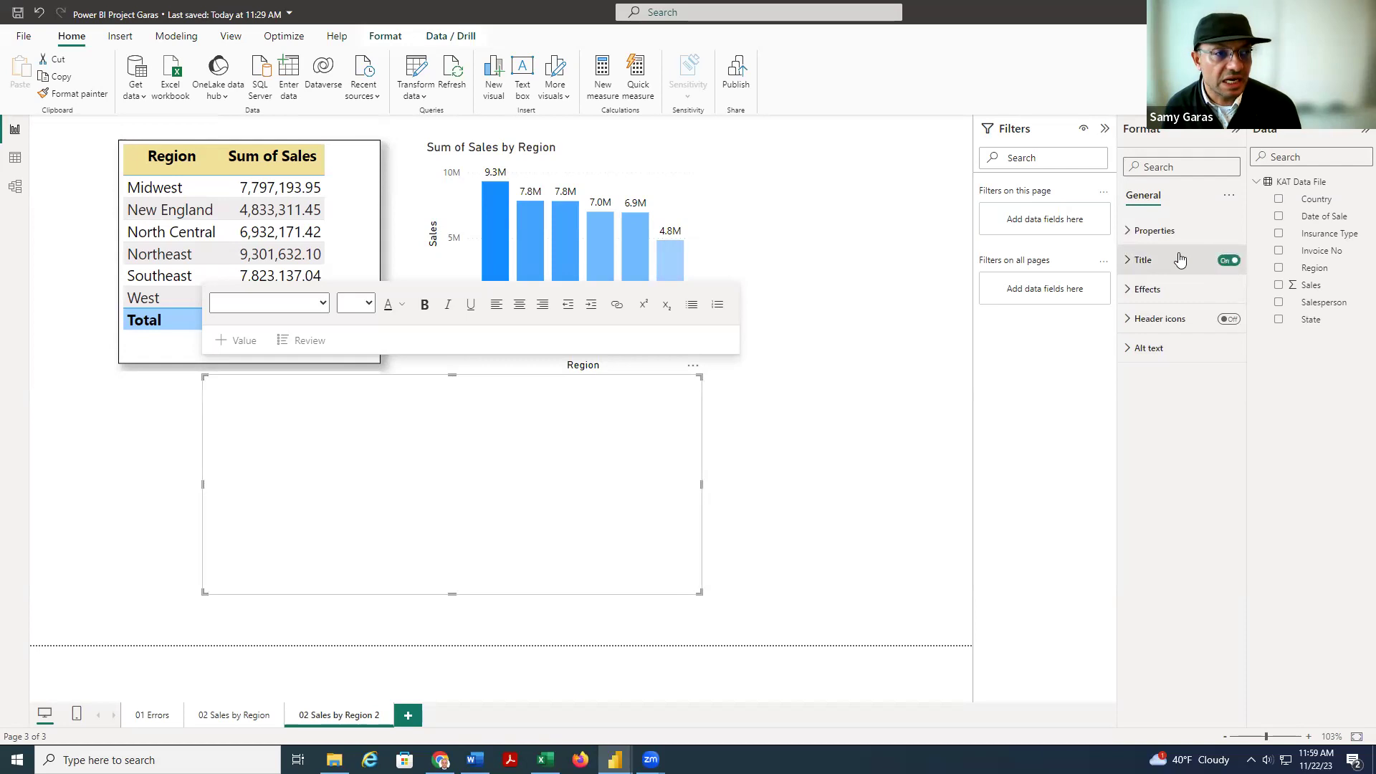
{"action": "left_click", "coordinate": [1127, 261]}
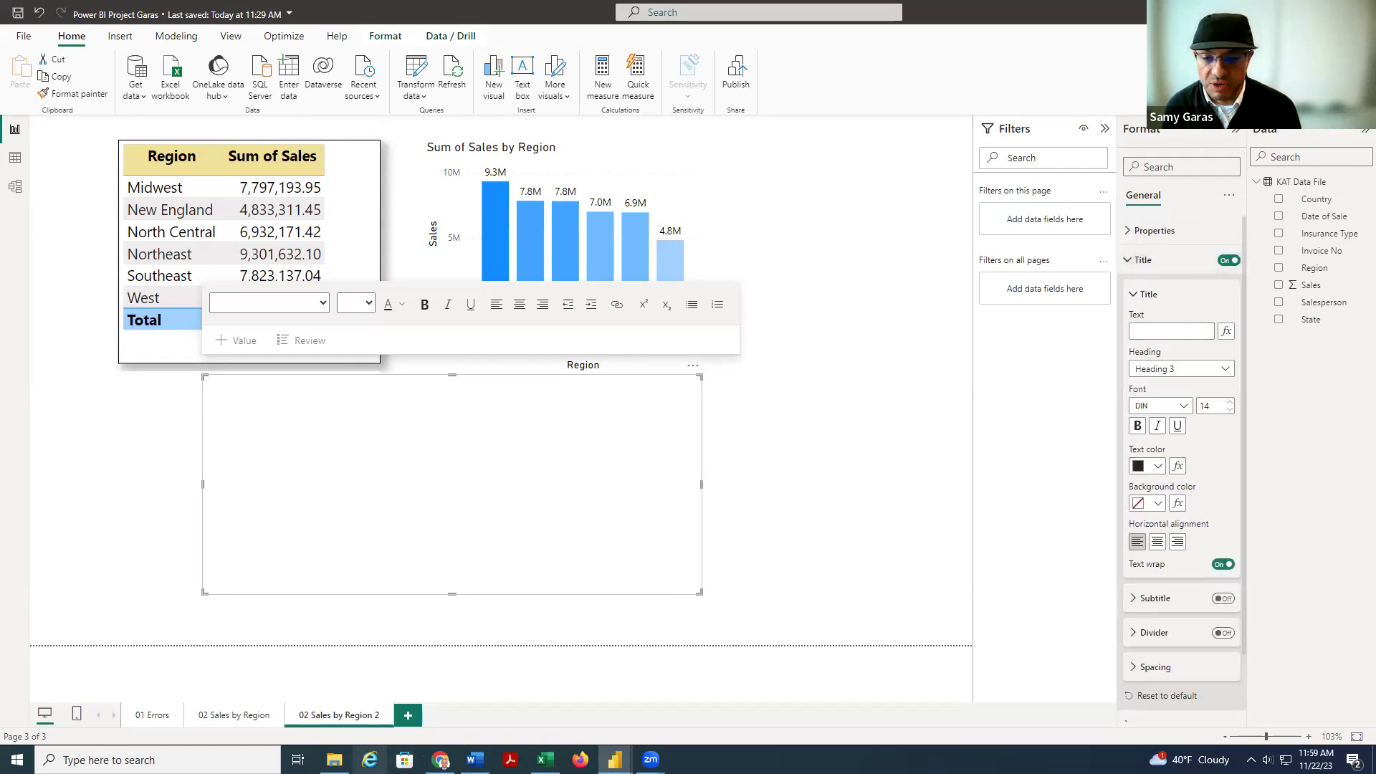
{"action": "left_click", "coordinate": [234, 715]}
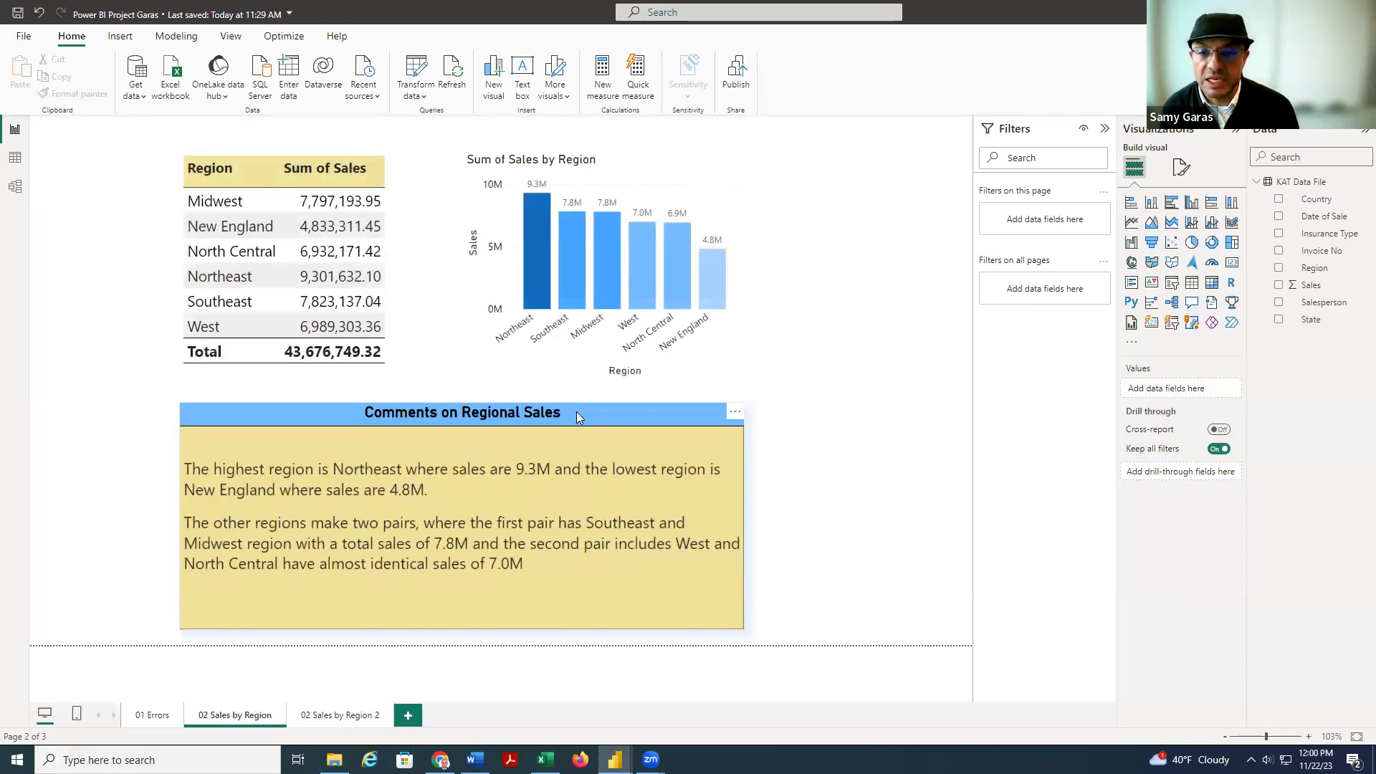
{"action": "left_click", "coordinate": [557, 415]}
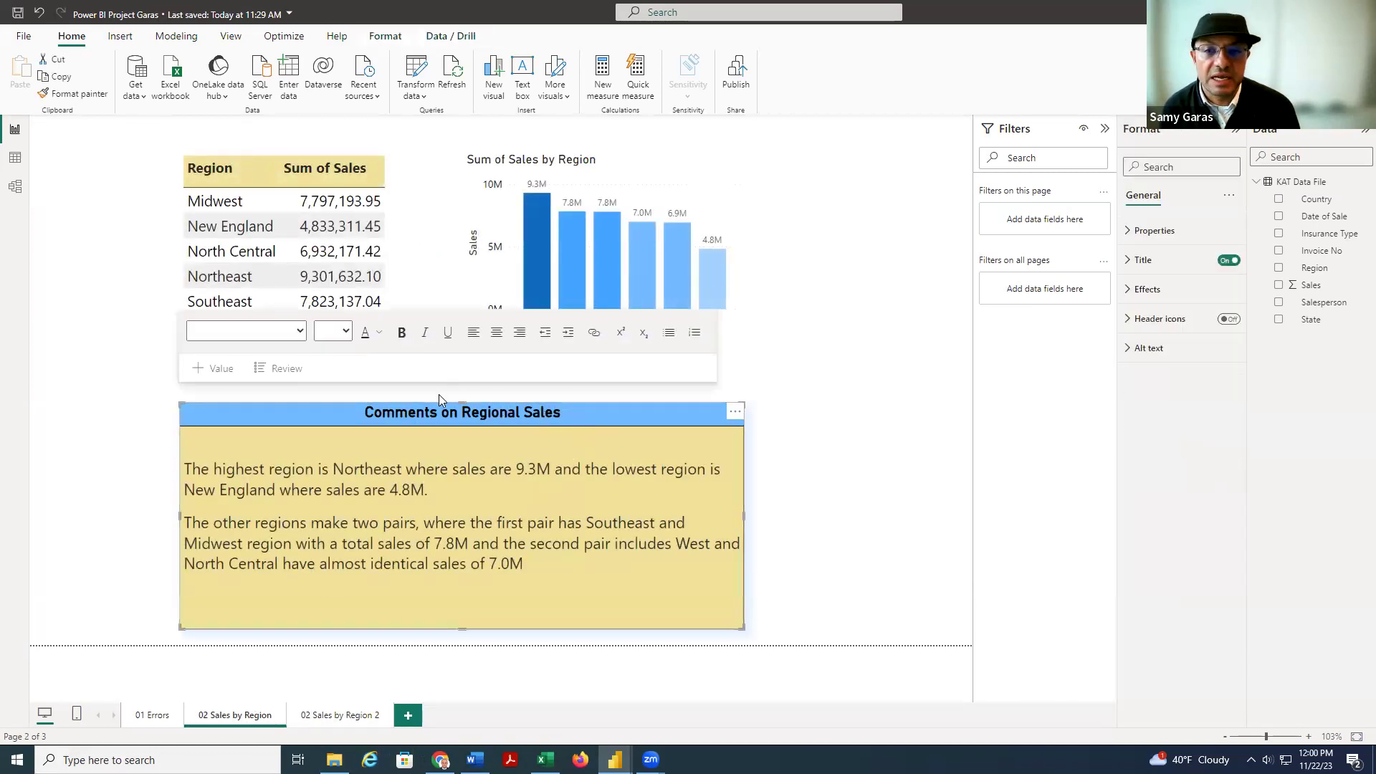
{"action": "left_click", "coordinate": [317, 717]}
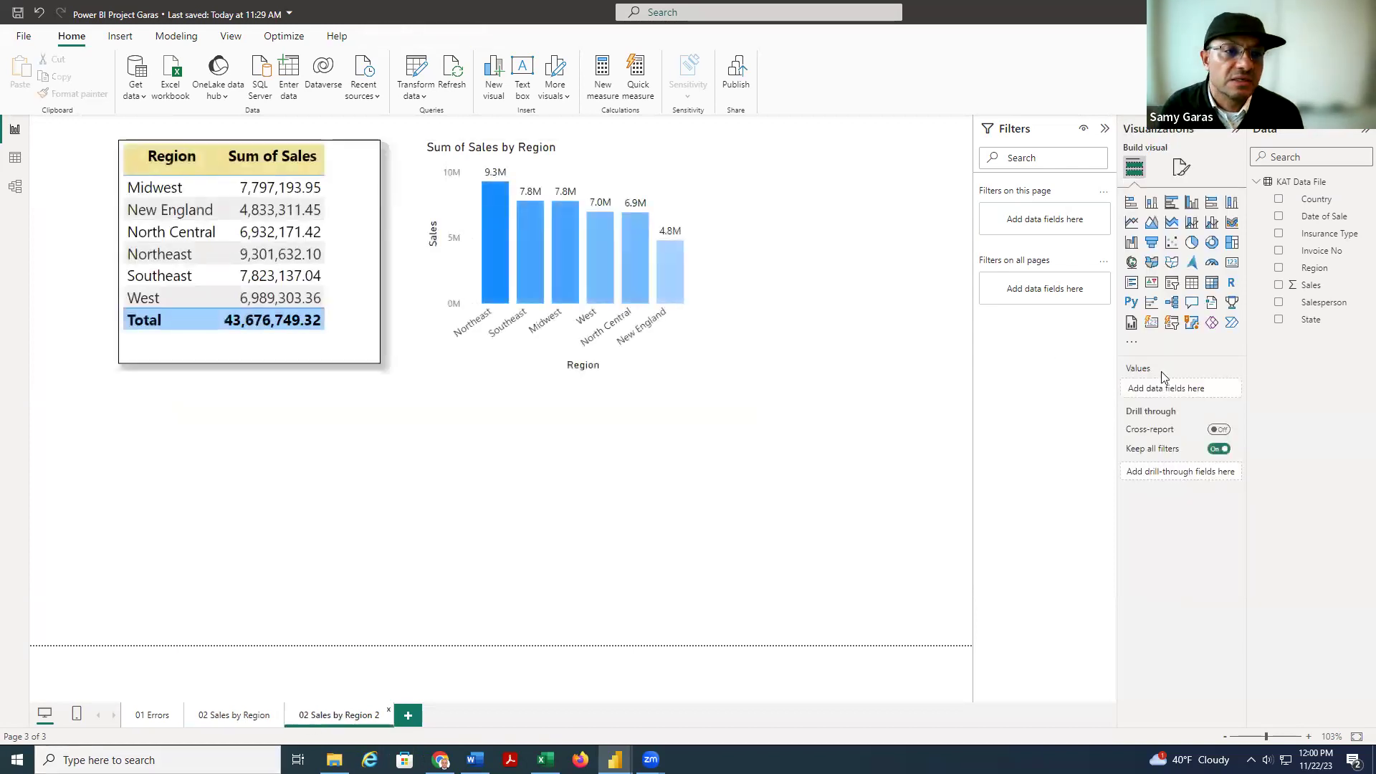
- Title the new text box "Comments on Regional Sales" in bold
{"action": "left_click", "coordinate": [645, 366]}
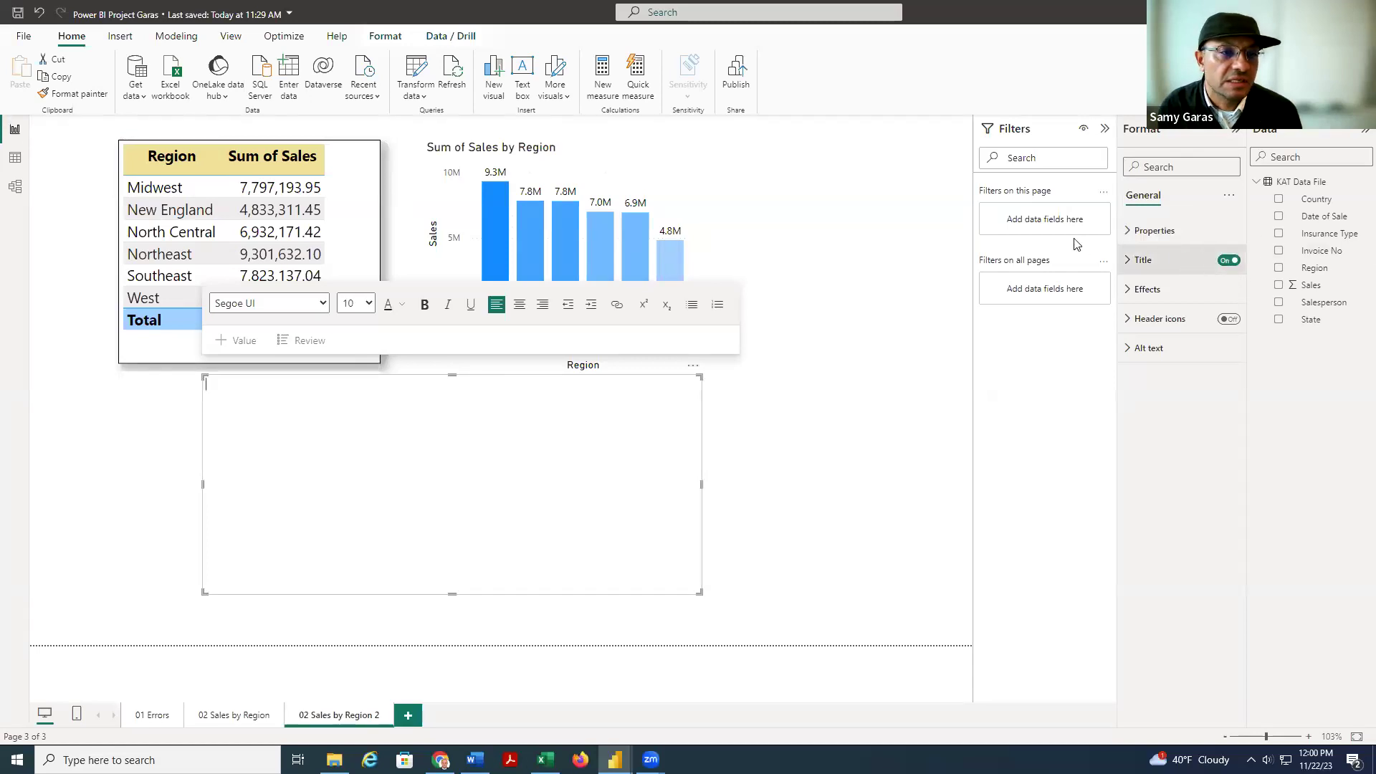
{"action": "left_click", "coordinate": [1132, 264]}
{"action": "left_click", "coordinate": [1160, 331]}
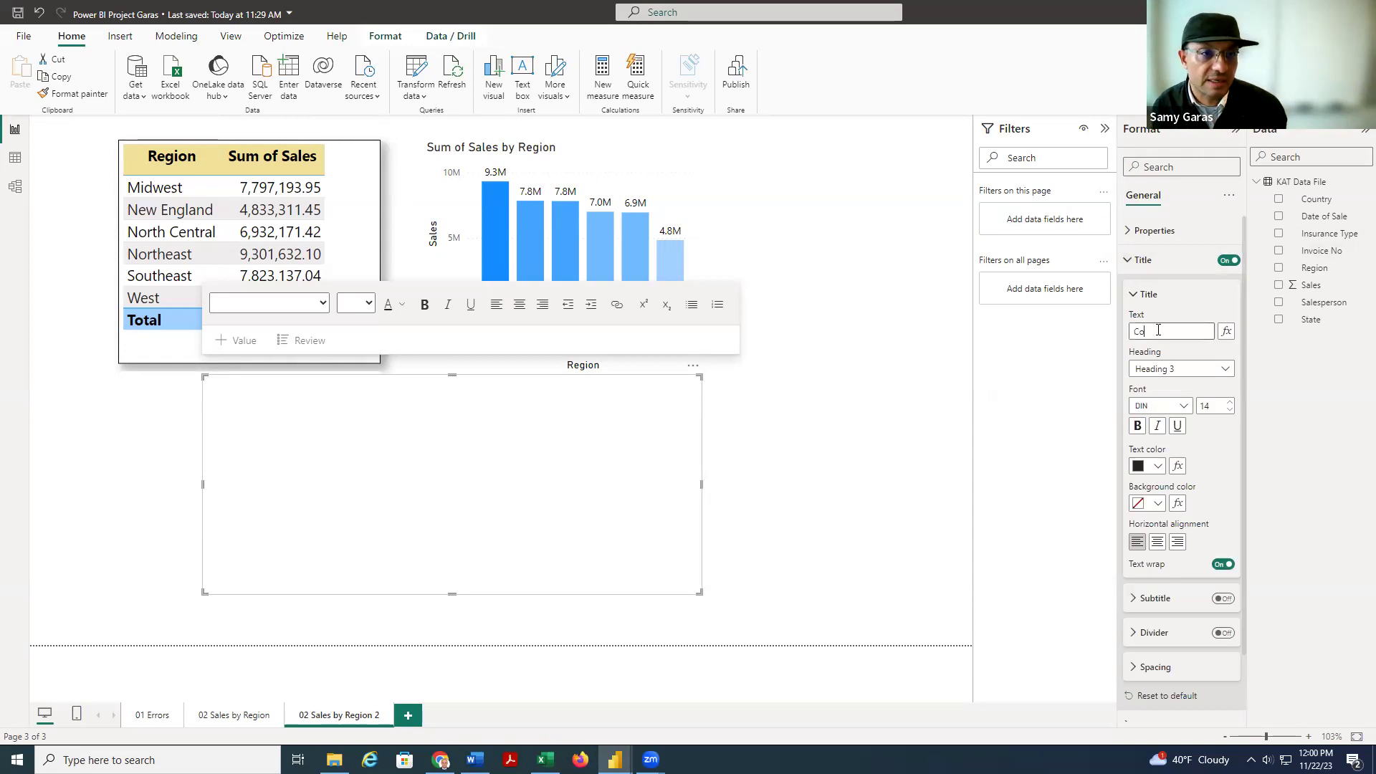
{"action": "type", "text": "Comments on Regional Sales"}
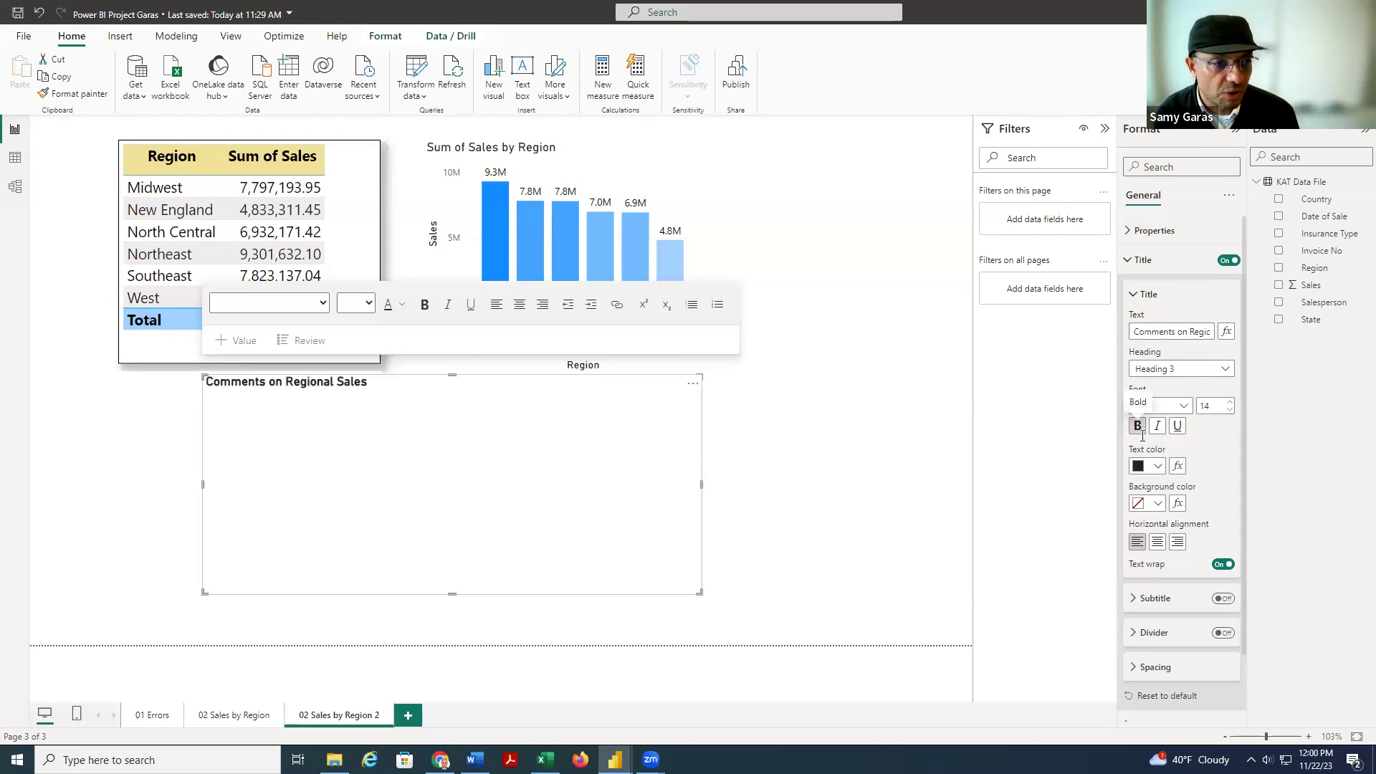
- Format the text box title with black text, the lightest yellow theme shade as background, and centered alignment
{"action": "left_click", "coordinate": [1155, 466]}
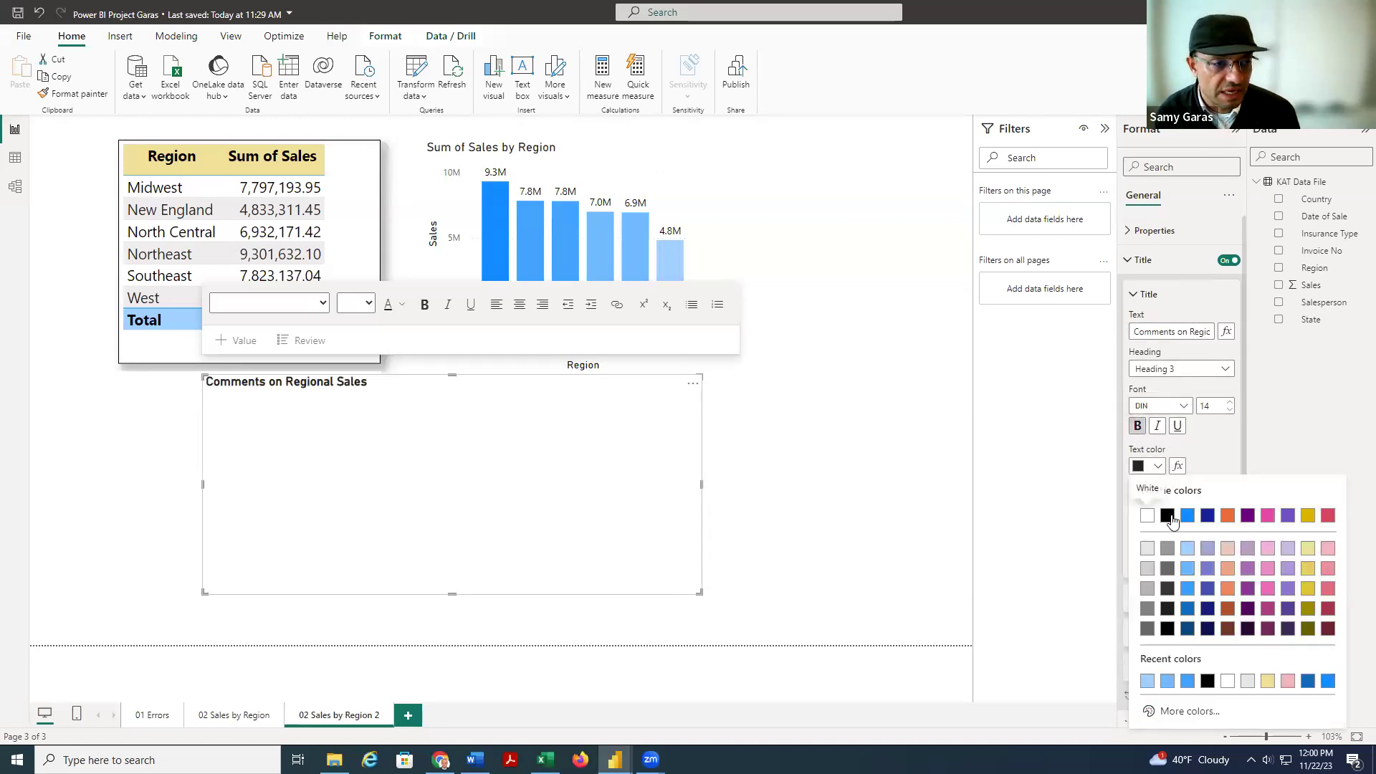
{"action": "left_click", "coordinate": [1167, 515]}
{"action": "left_click", "coordinate": [1155, 504]}
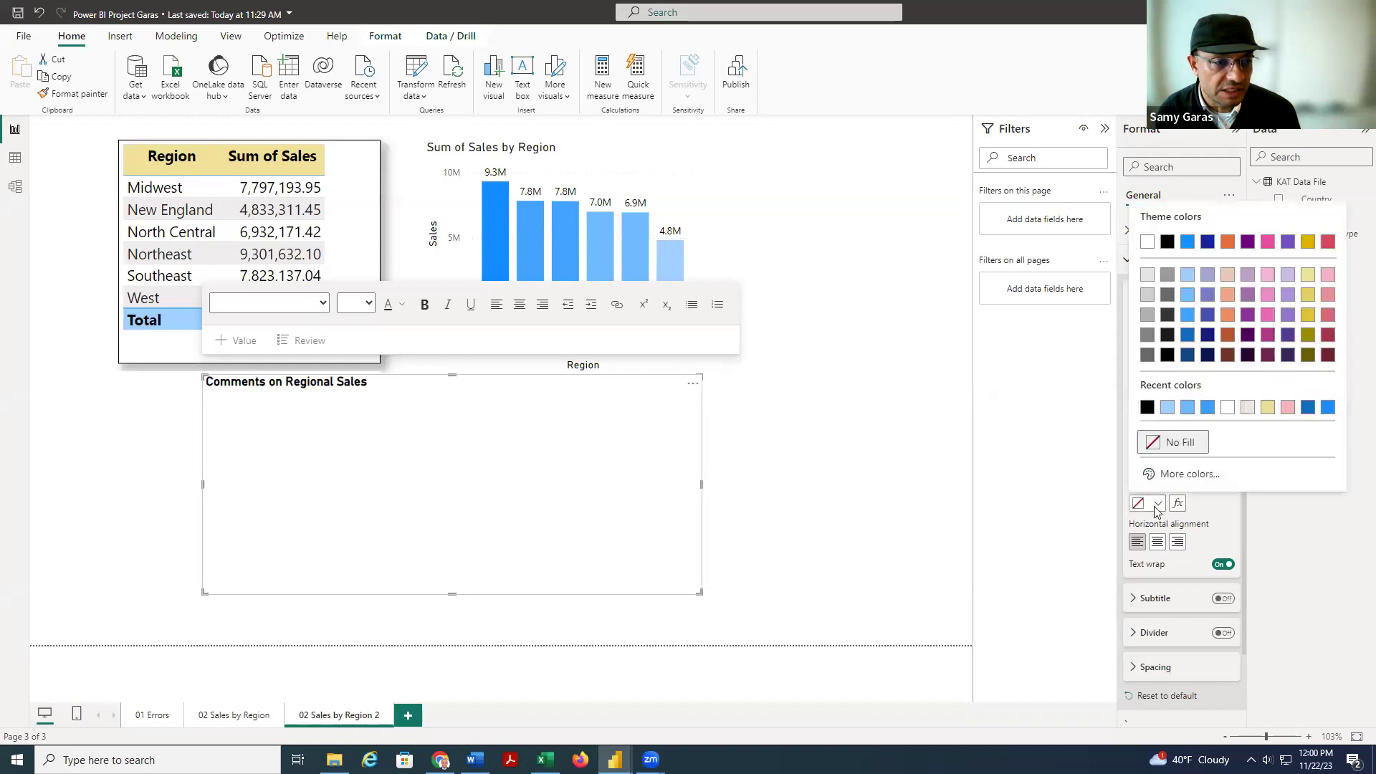
{"action": "left_click", "coordinate": [1308, 274]}
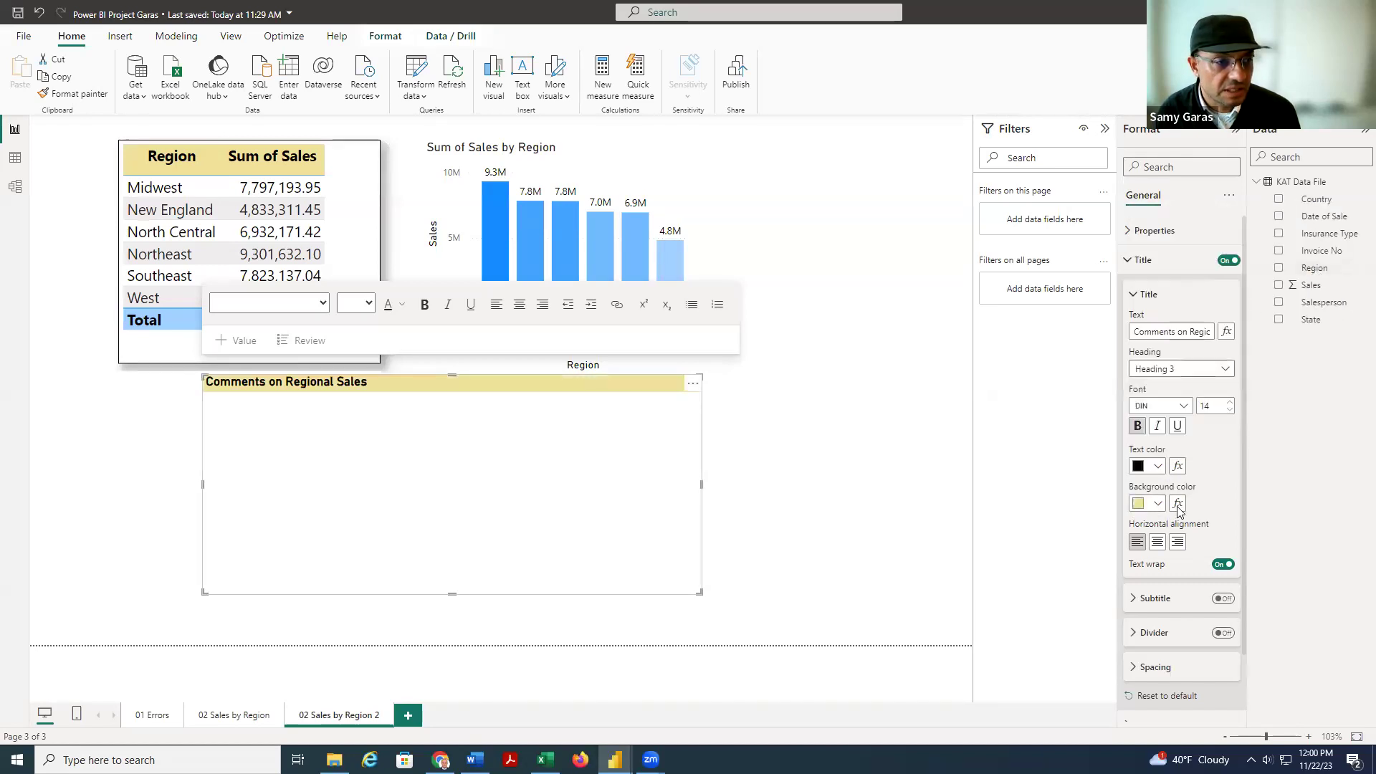
{"action": "left_click", "coordinate": [1157, 541]}
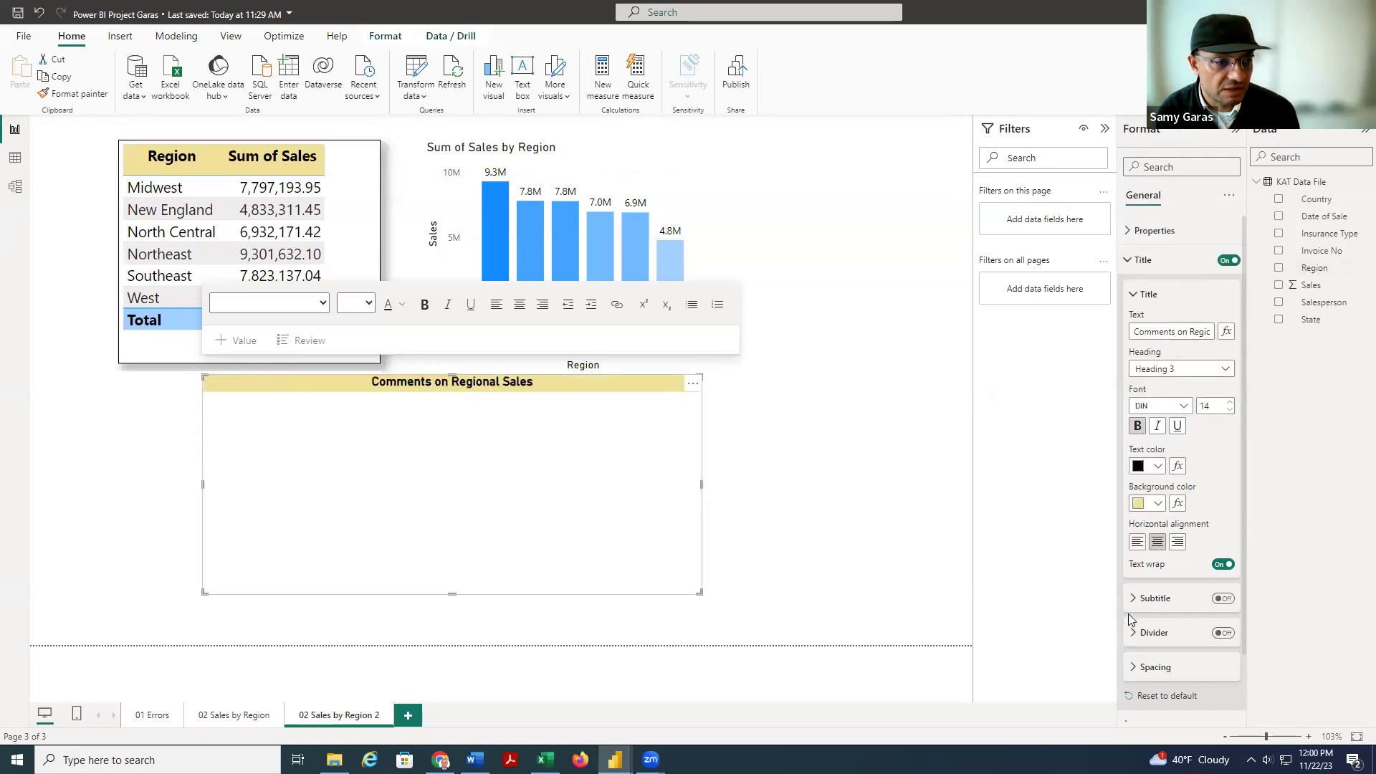
- Add a black divider line beneath the text box title
{"action": "left_click", "coordinate": [1222, 638]}
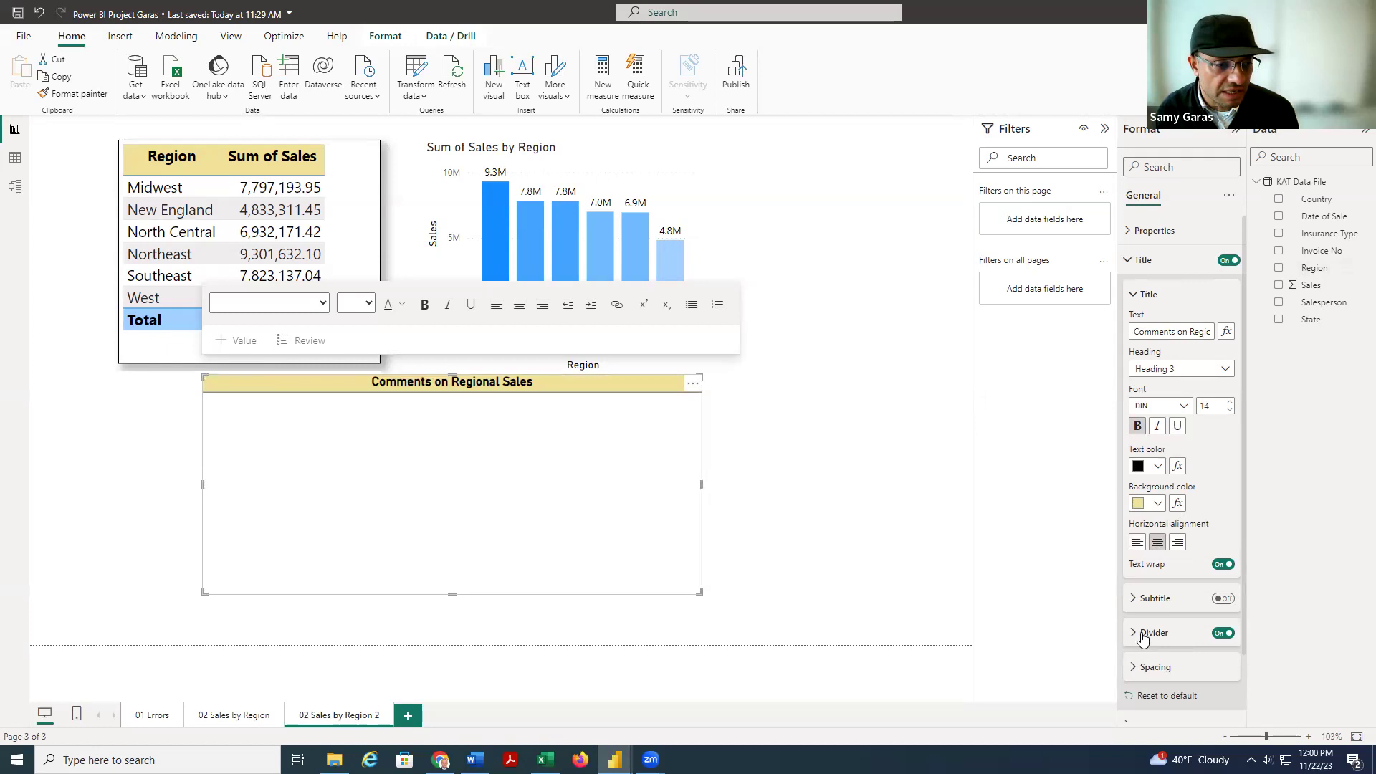
{"action": "left_click", "coordinate": [1150, 634]}
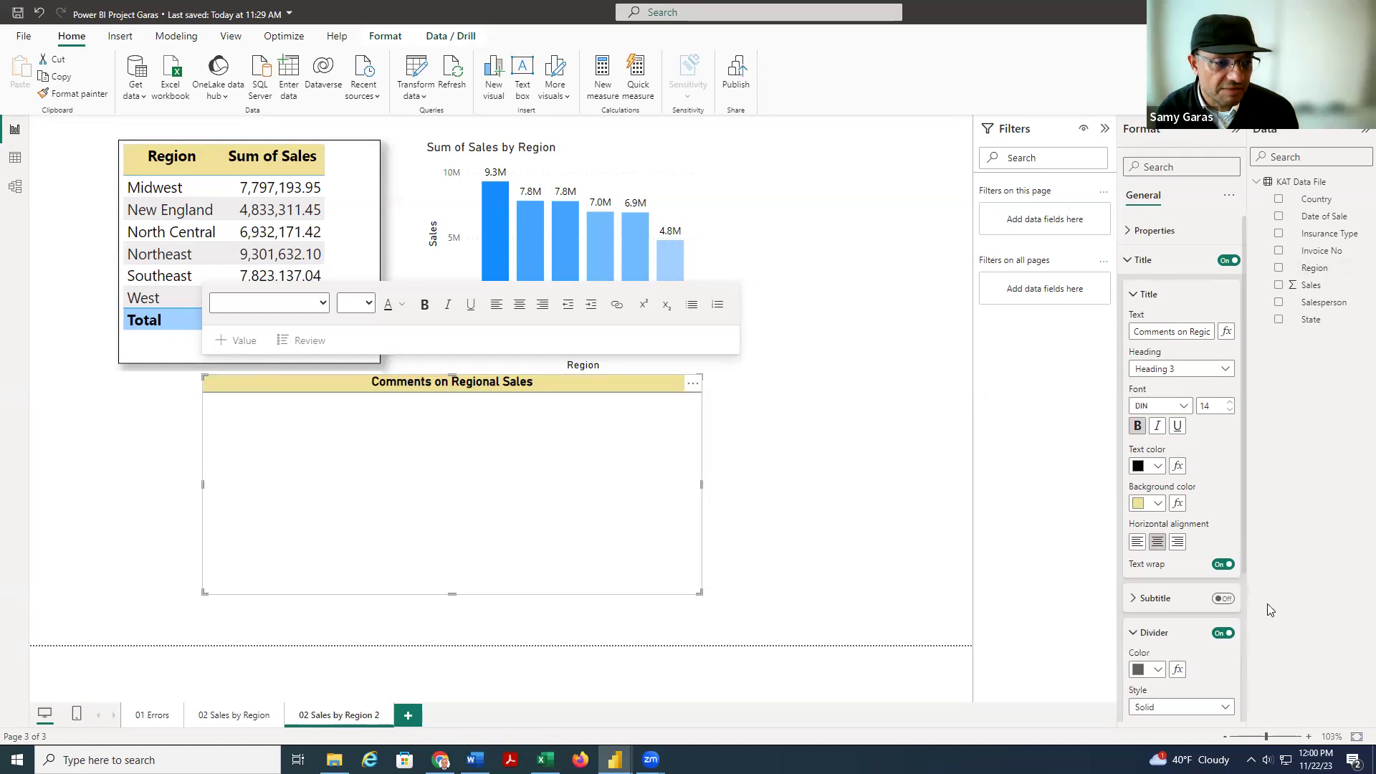
{"action": "left_click", "coordinate": [1159, 672]}
{"action": "left_click", "coordinate": [1148, 595]}
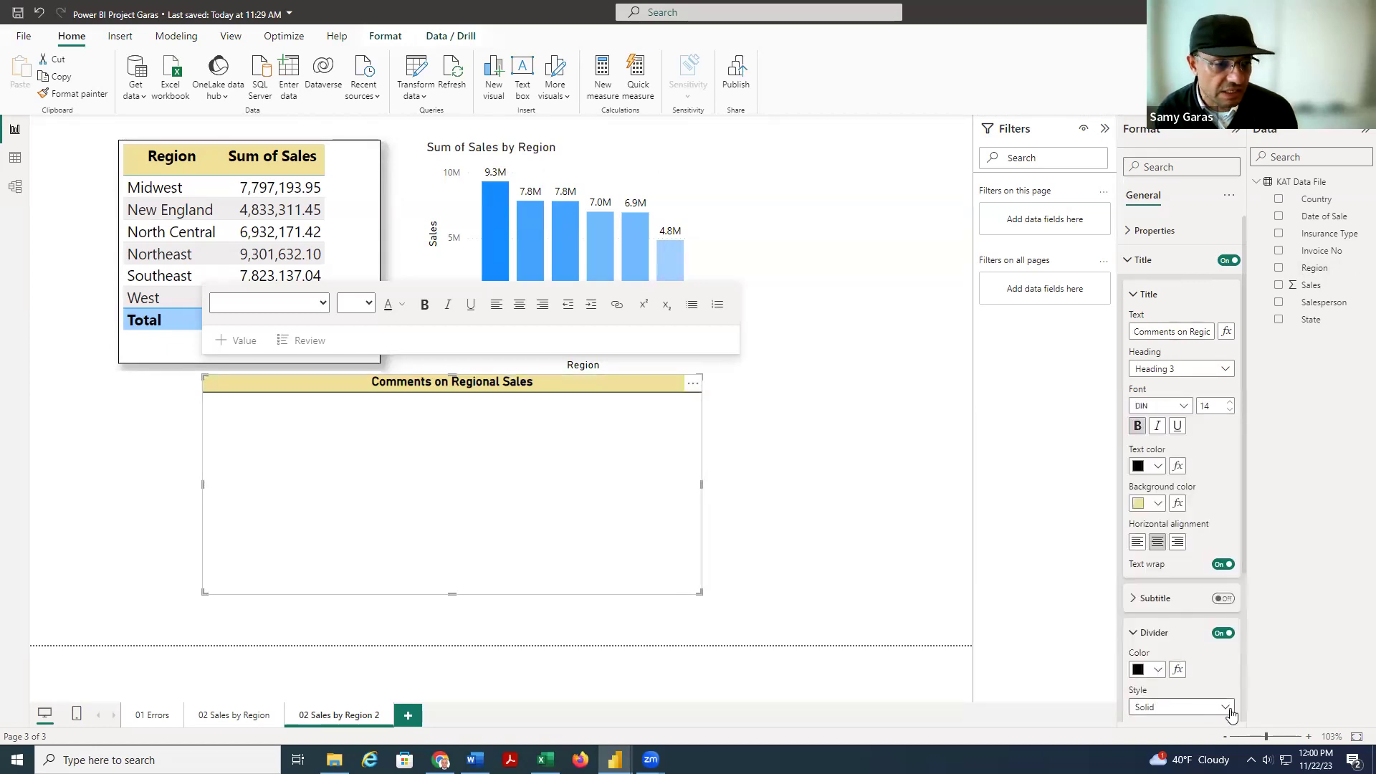
{"action": "scroll", "coordinate": [1211, 645], "scroll_direction": "down", "scroll_amount": 2}
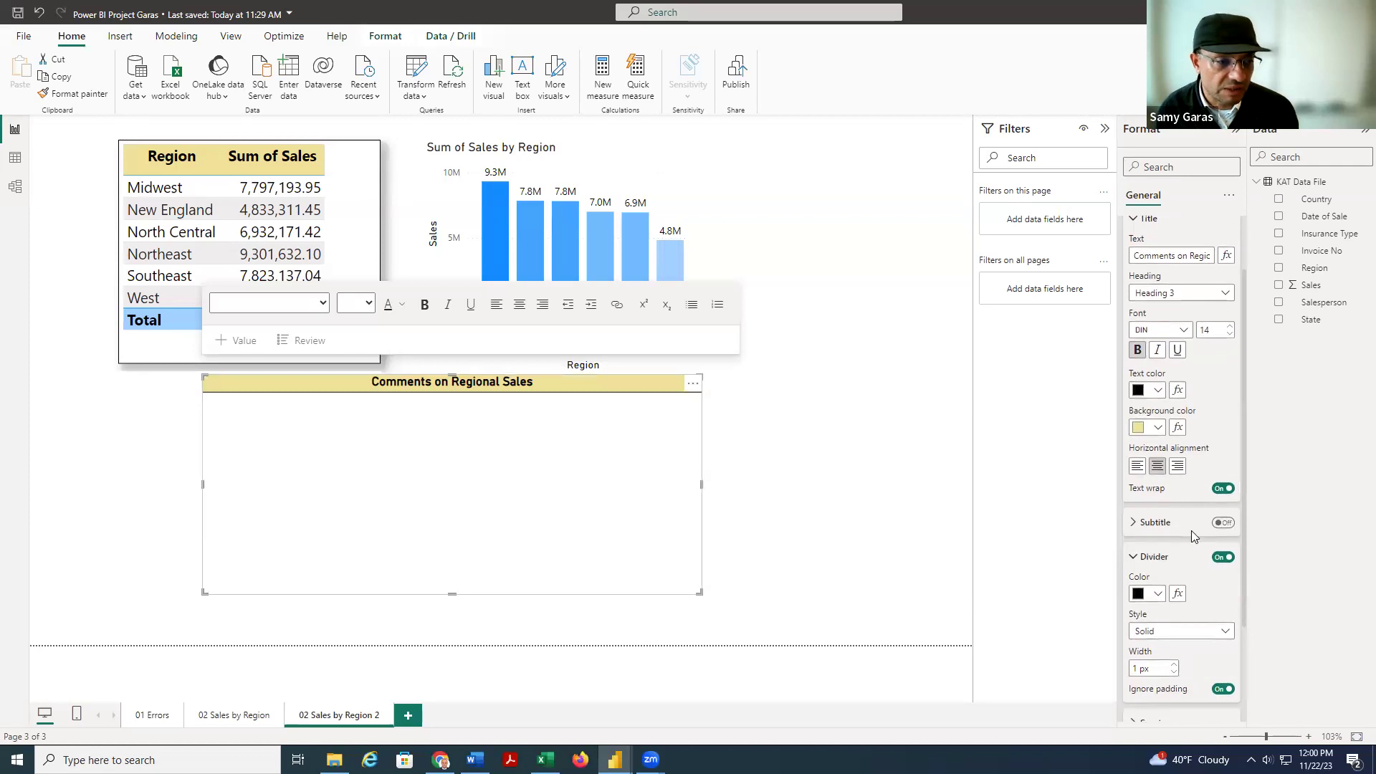
{"action": "left_click", "coordinate": [1136, 556]}
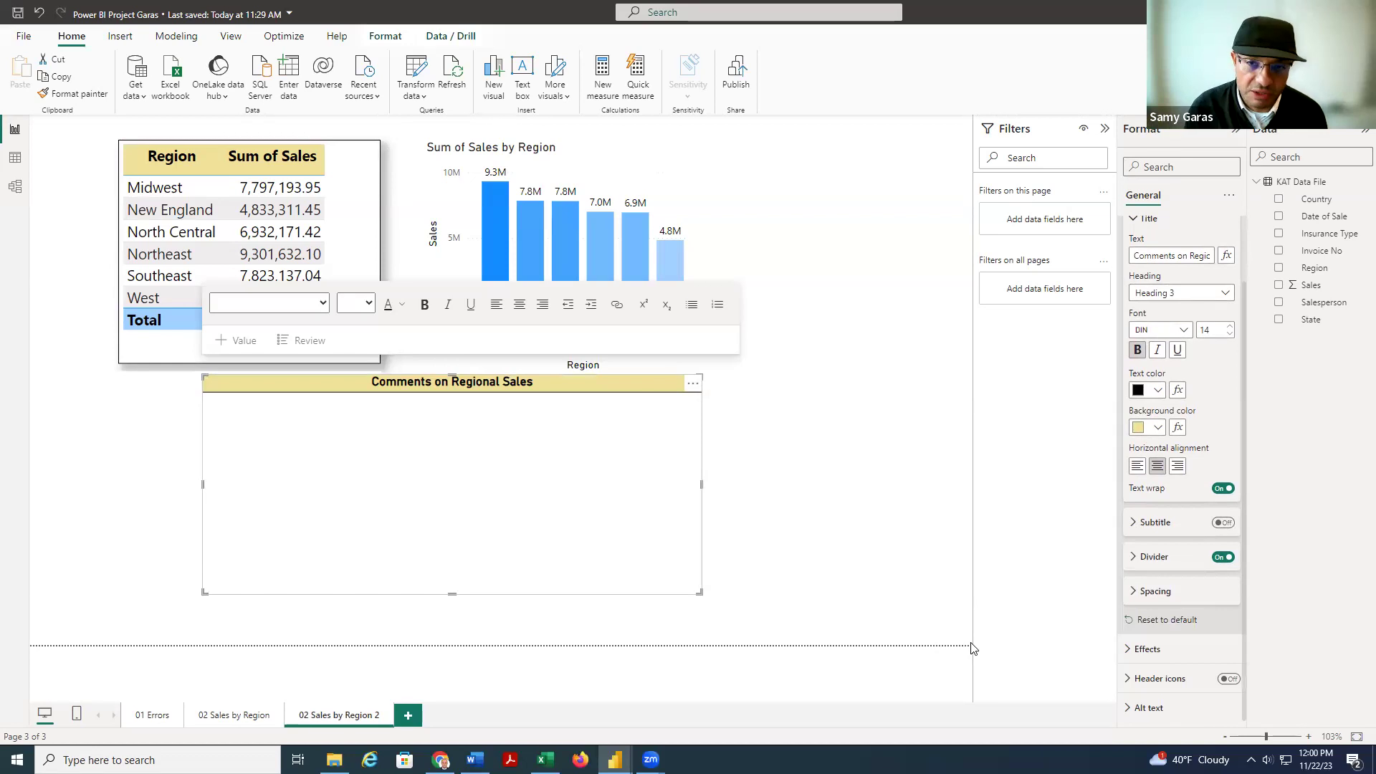
- Set the vertical spacing of the text box title to 10 px
{"action": "left_click", "coordinate": [1135, 588]}
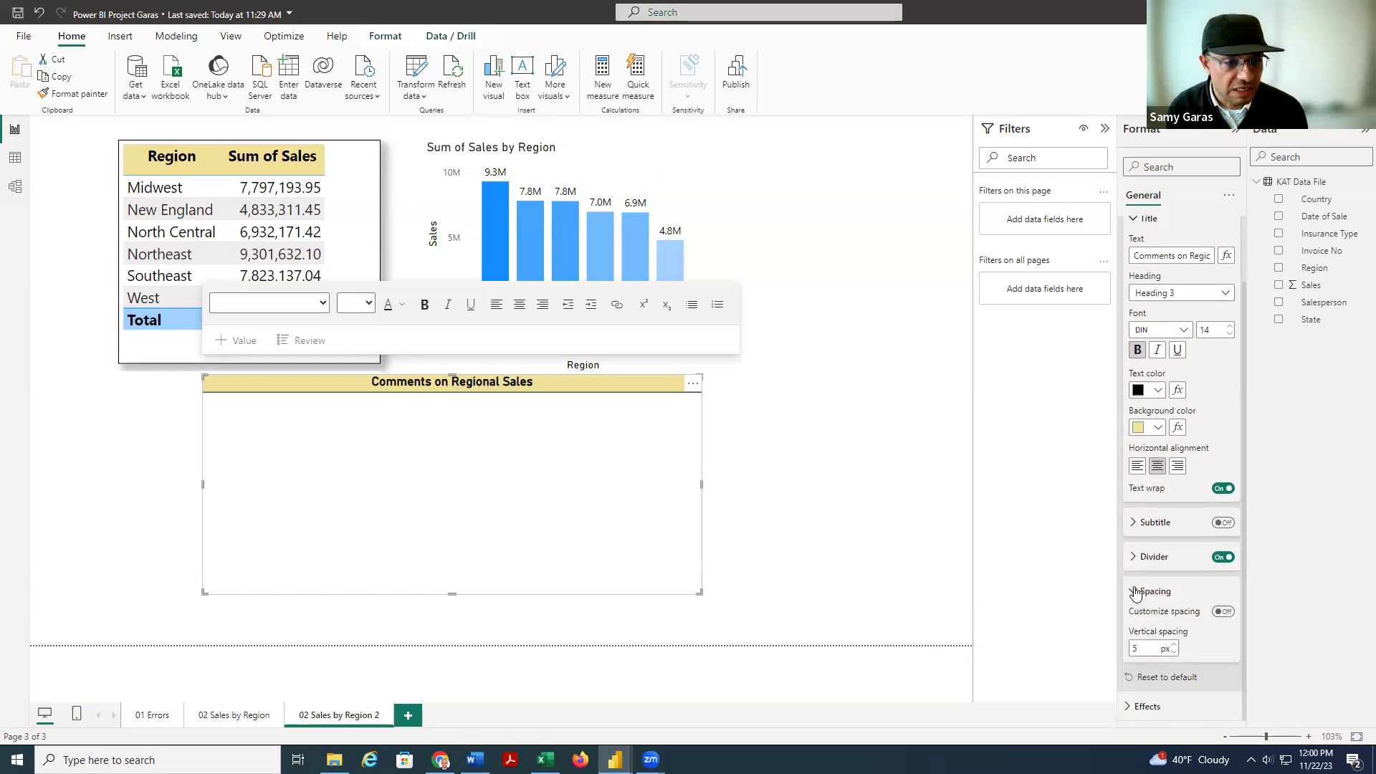
{"action": "left_click", "coordinate": [1174, 644]}
{"action": "left_click", "coordinate": [1174, 645]}
{"action": "left_click", "coordinate": [1173, 645]}
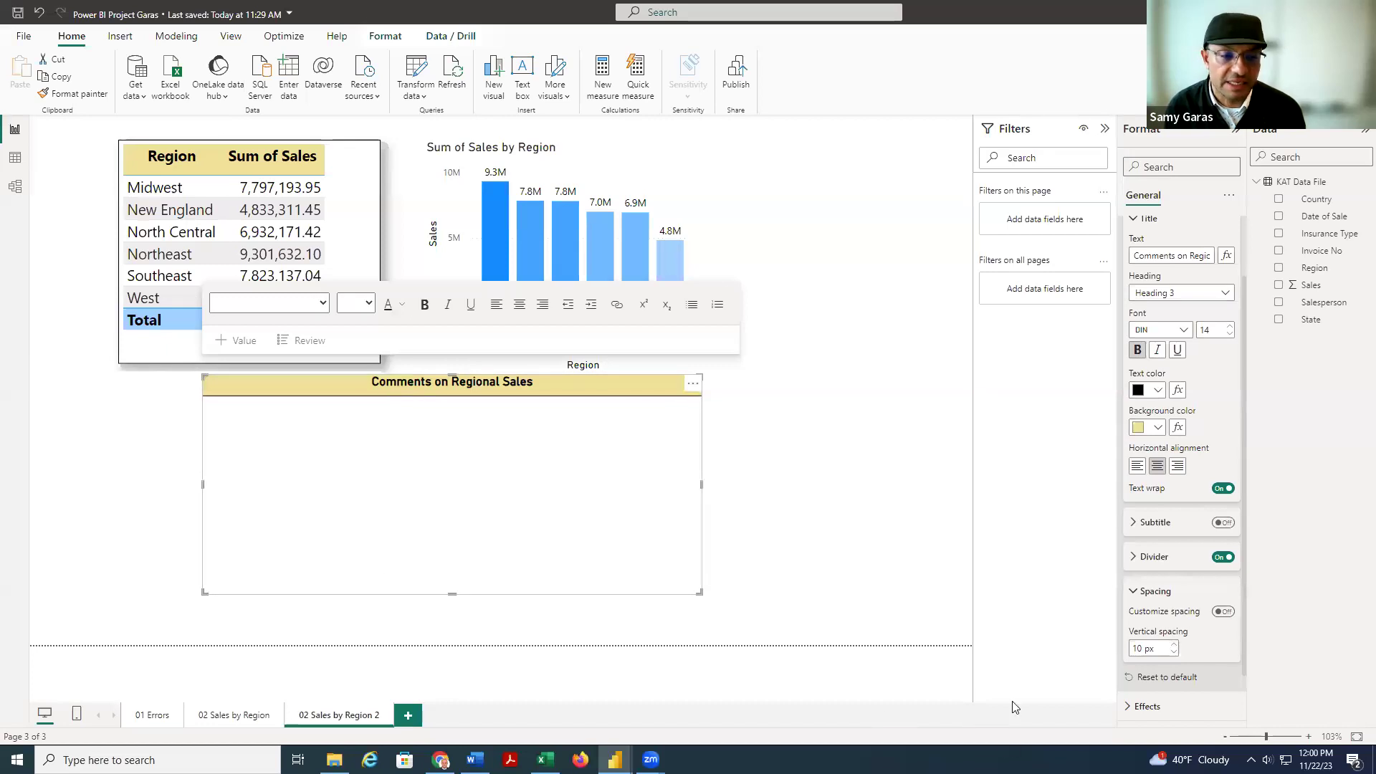
- Copy both comment paragraphs from the 02 Sales by Region page's comments box into the new text box
{"action": "left_click", "coordinate": [450, 446]}
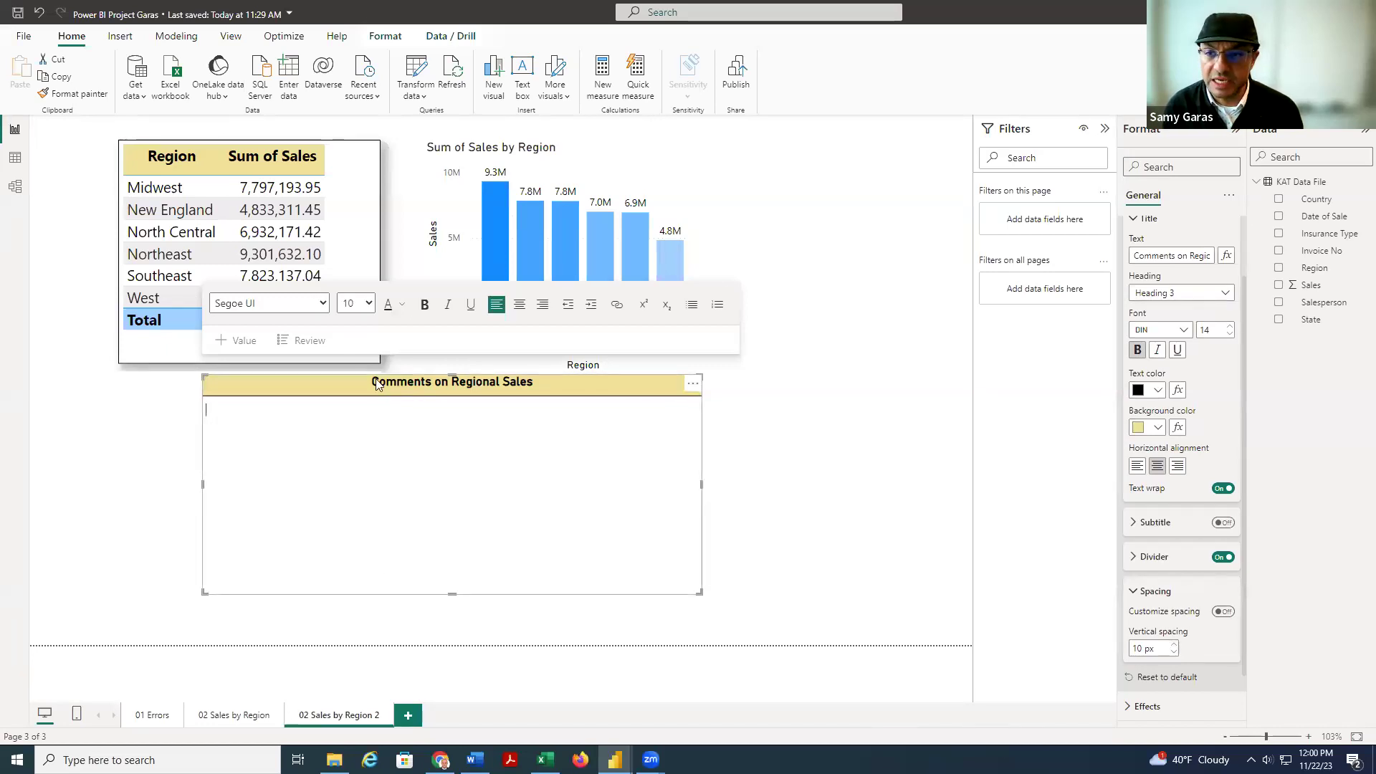
{"action": "left_click", "coordinate": [228, 714]}
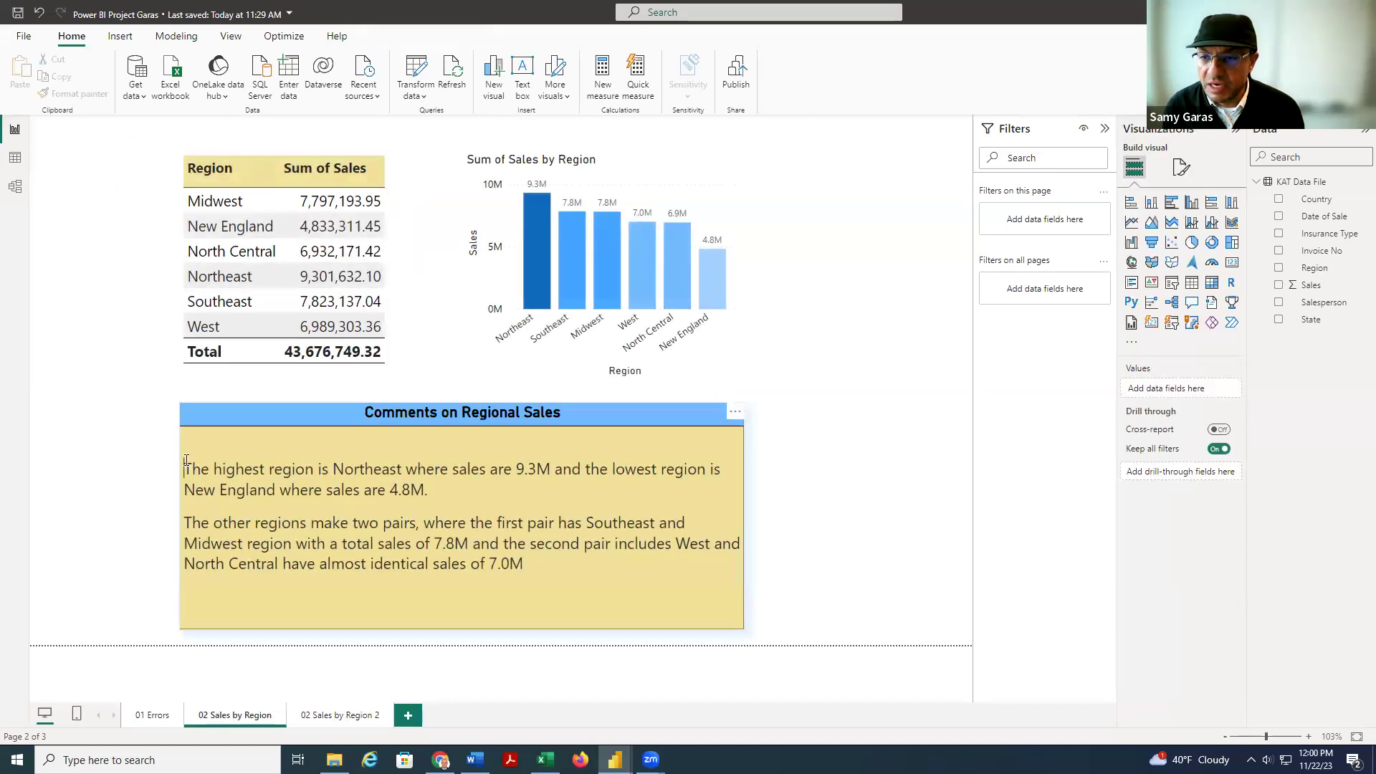
{"action": "left_click_drag", "start_coordinate": [186, 461], "coordinate": [560, 569]}
{"action": "key", "text": "ctrl+c"}
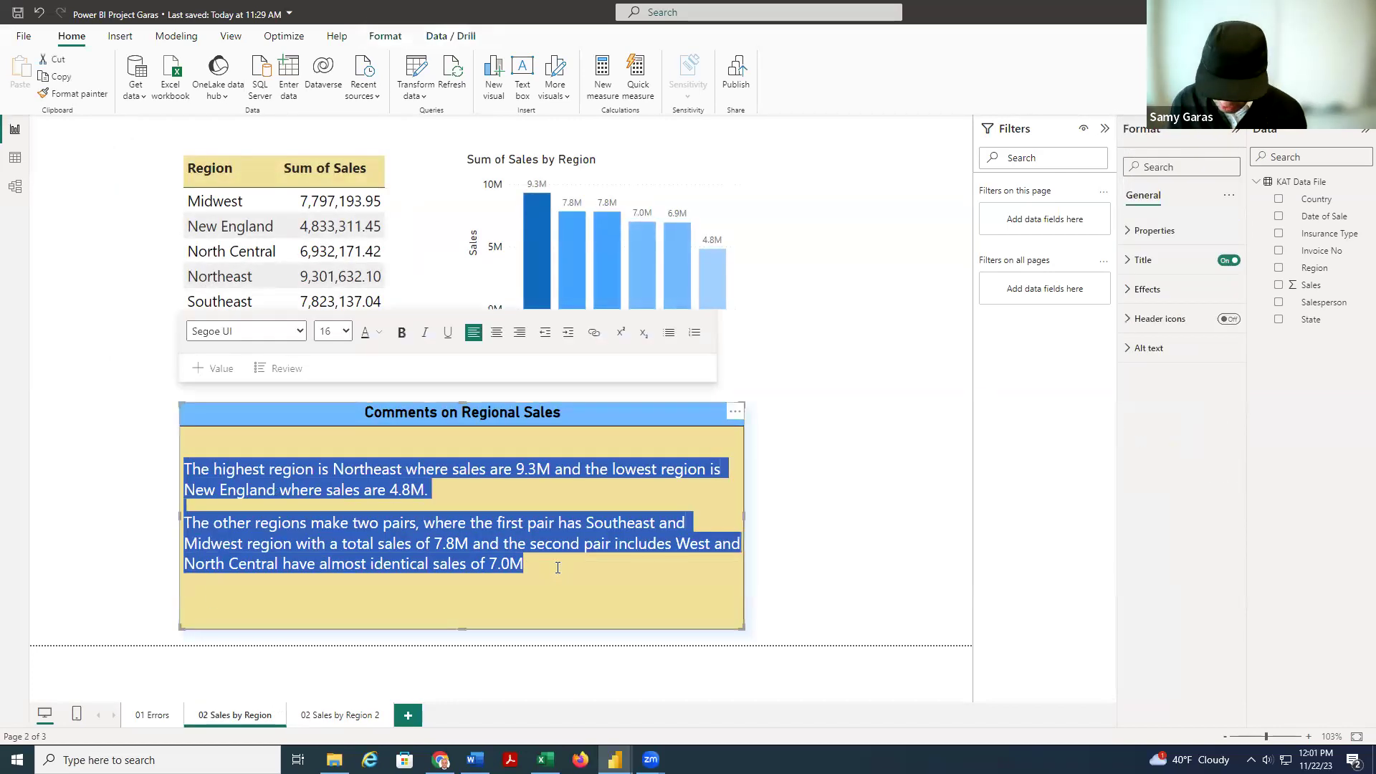
{"action": "left_click", "coordinate": [334, 719]}
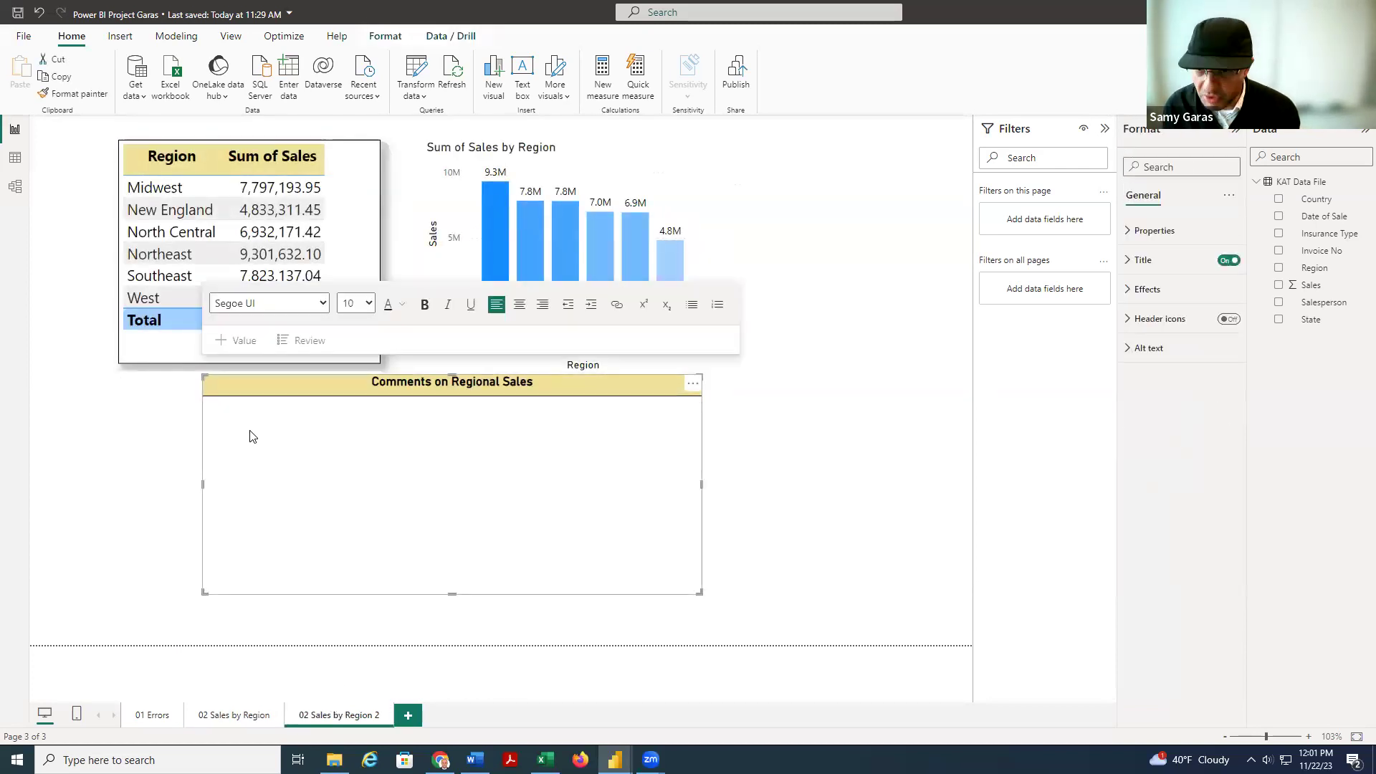
{"action": "key", "text": "ctrl+v"}
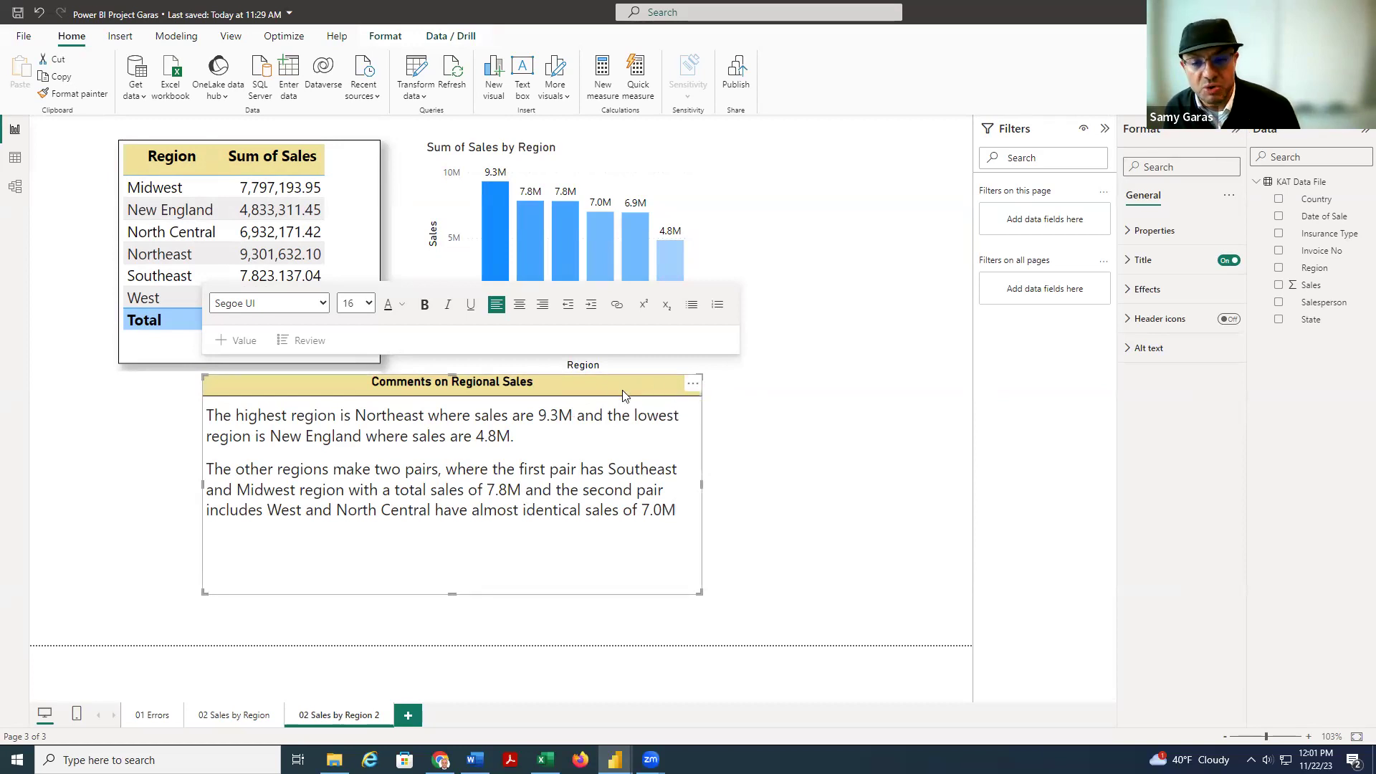
- Move the comments text box slightly down, and remove the stray empty text box beneath the sales table
{"action": "left_click_drag", "start_coordinate": [622, 395], "coordinate": [626, 416]}
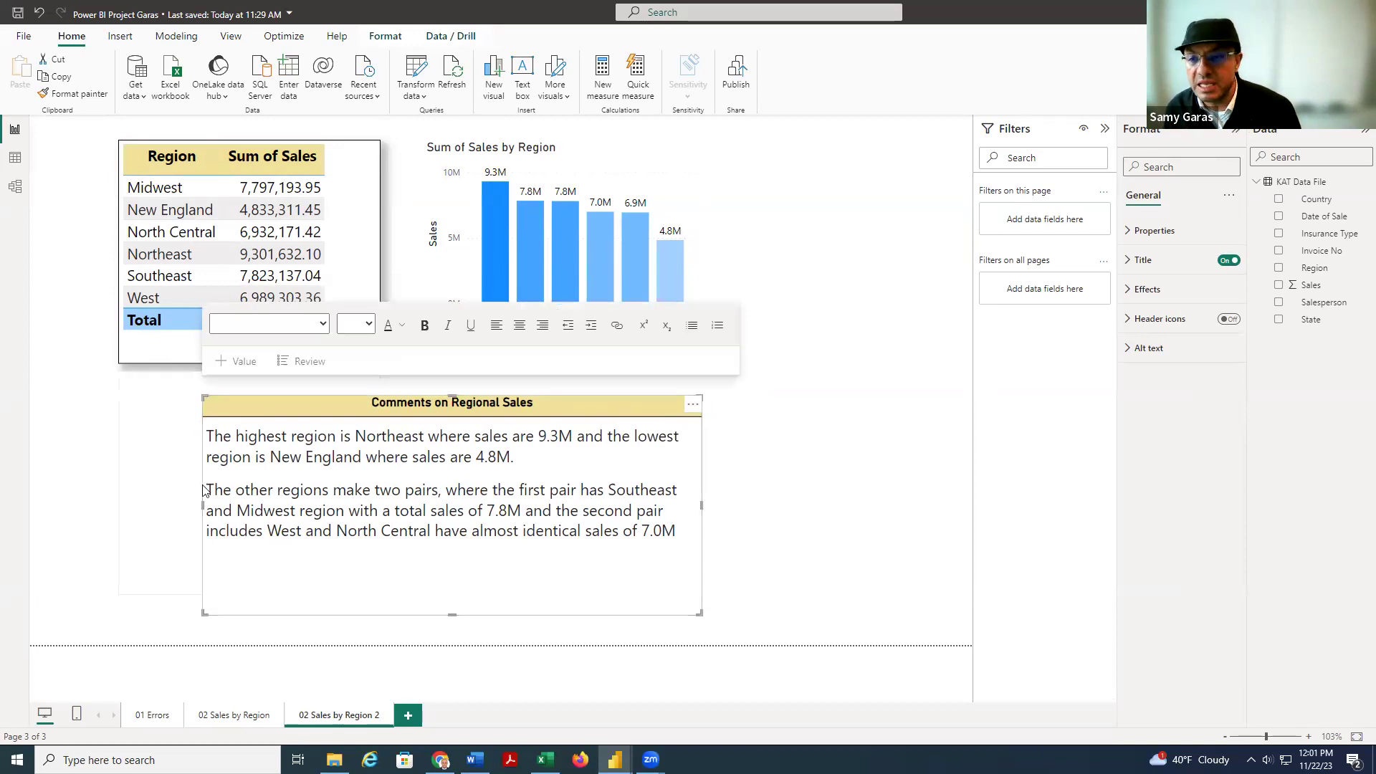
{"action": "left_click", "coordinate": [126, 433]}
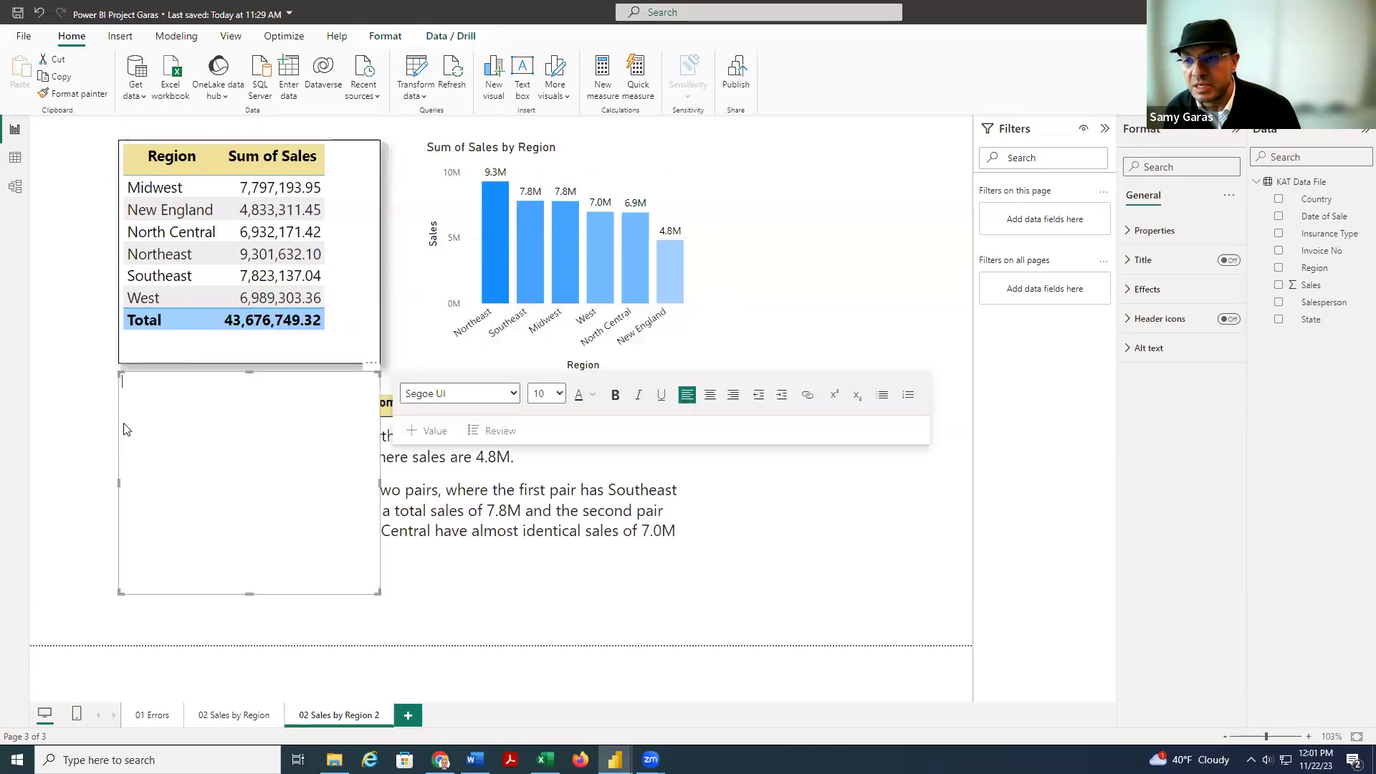
{"action": "left_click", "coordinate": [370, 363]}
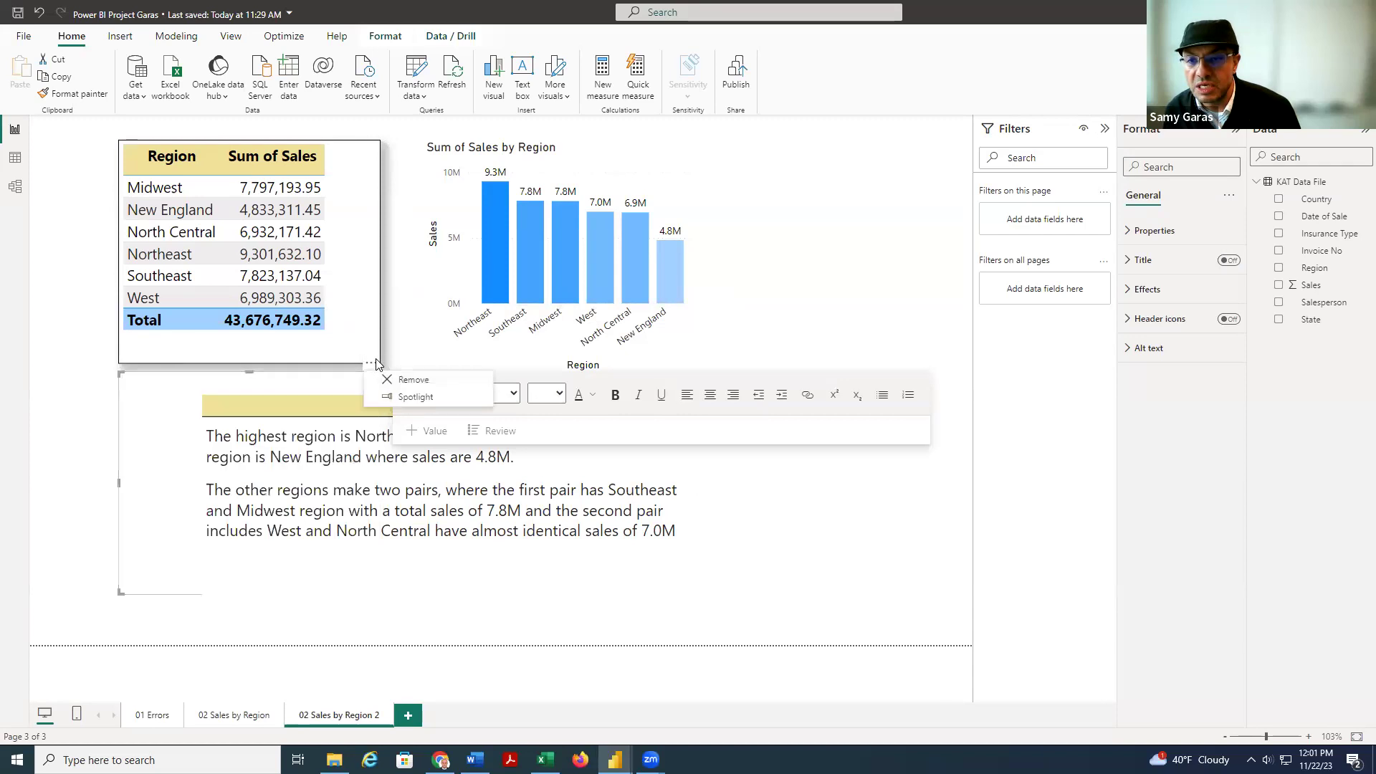
{"action": "left_click", "coordinate": [326, 459]}
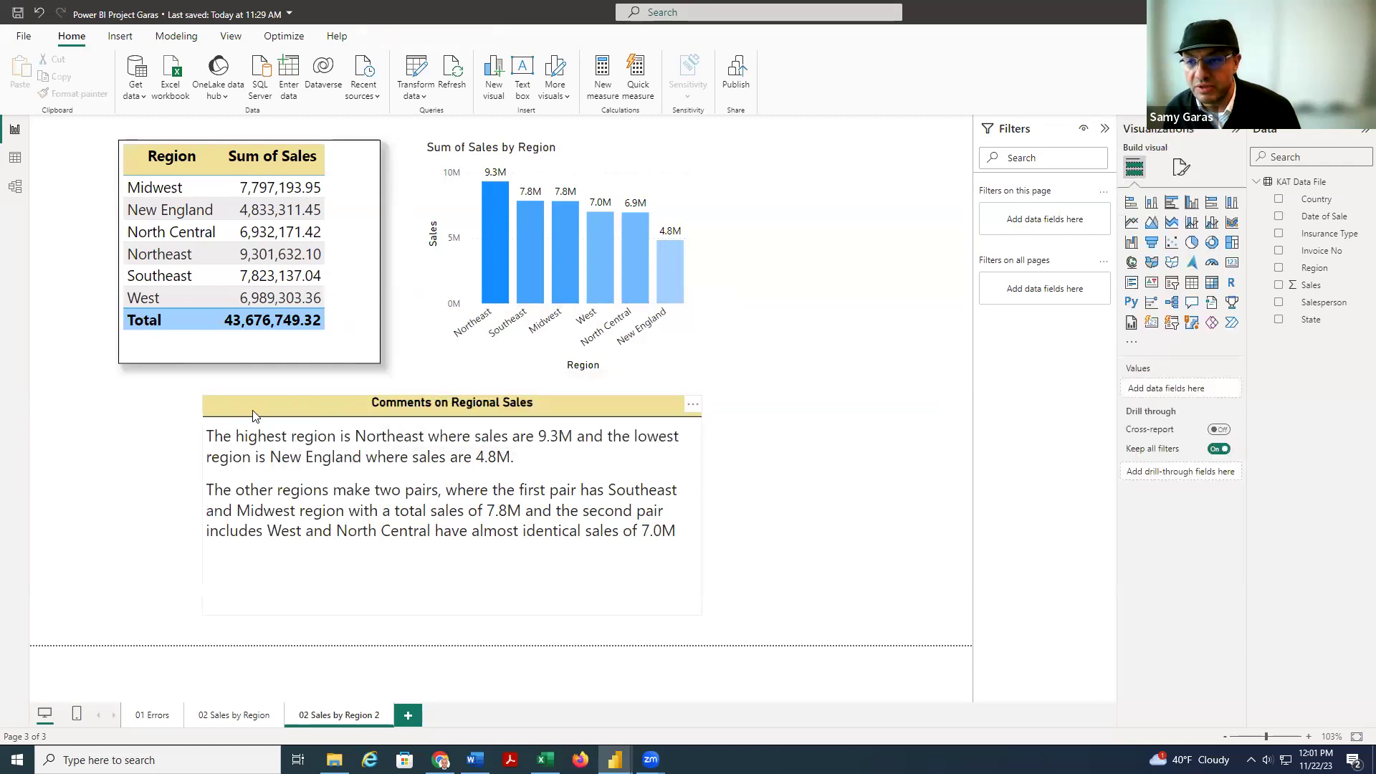
- Widen the comments text box so that its left edge lines up with the sales table's left edge
{"action": "left_click", "coordinate": [204, 470]}
{"action": "left_click_drag", "start_coordinate": [203, 504], "coordinate": [120, 503]}
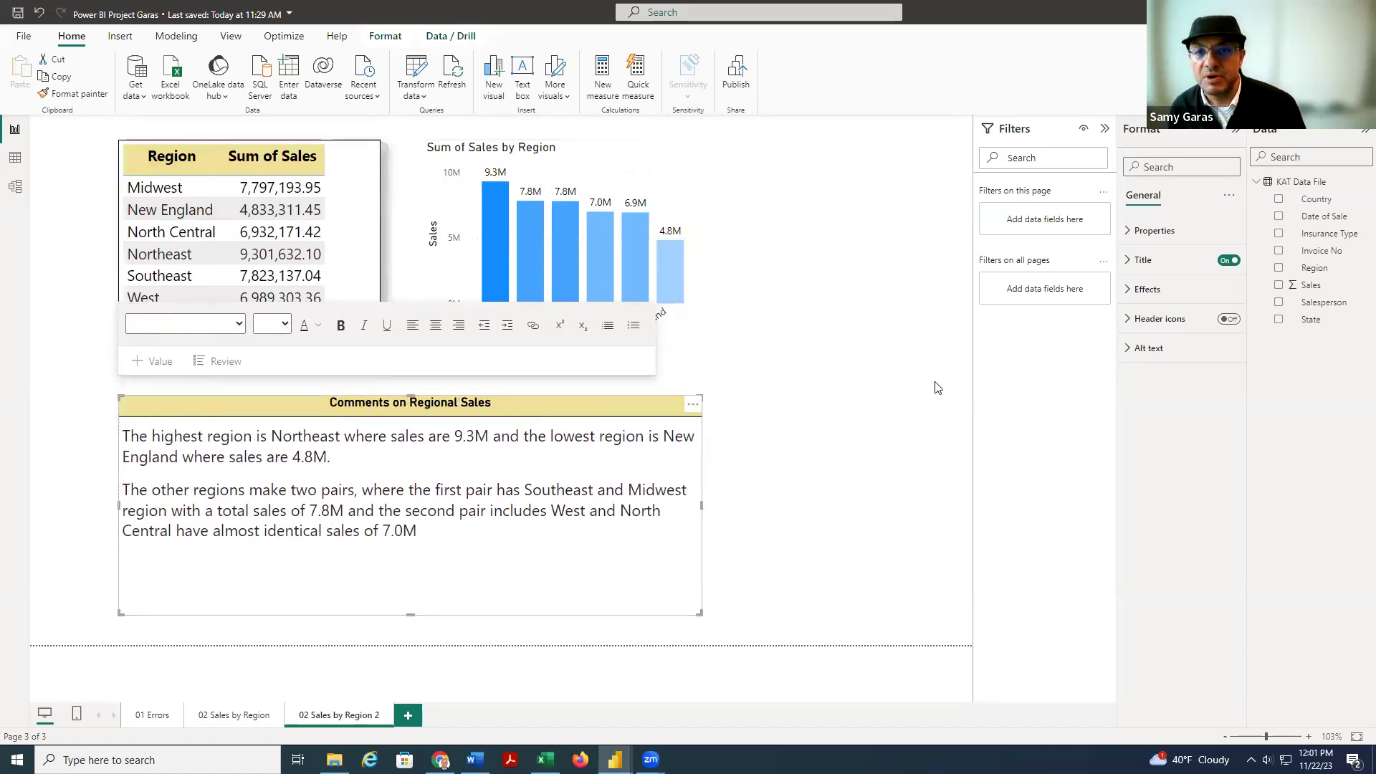
{"action": "left_click", "coordinate": [582, 548]}
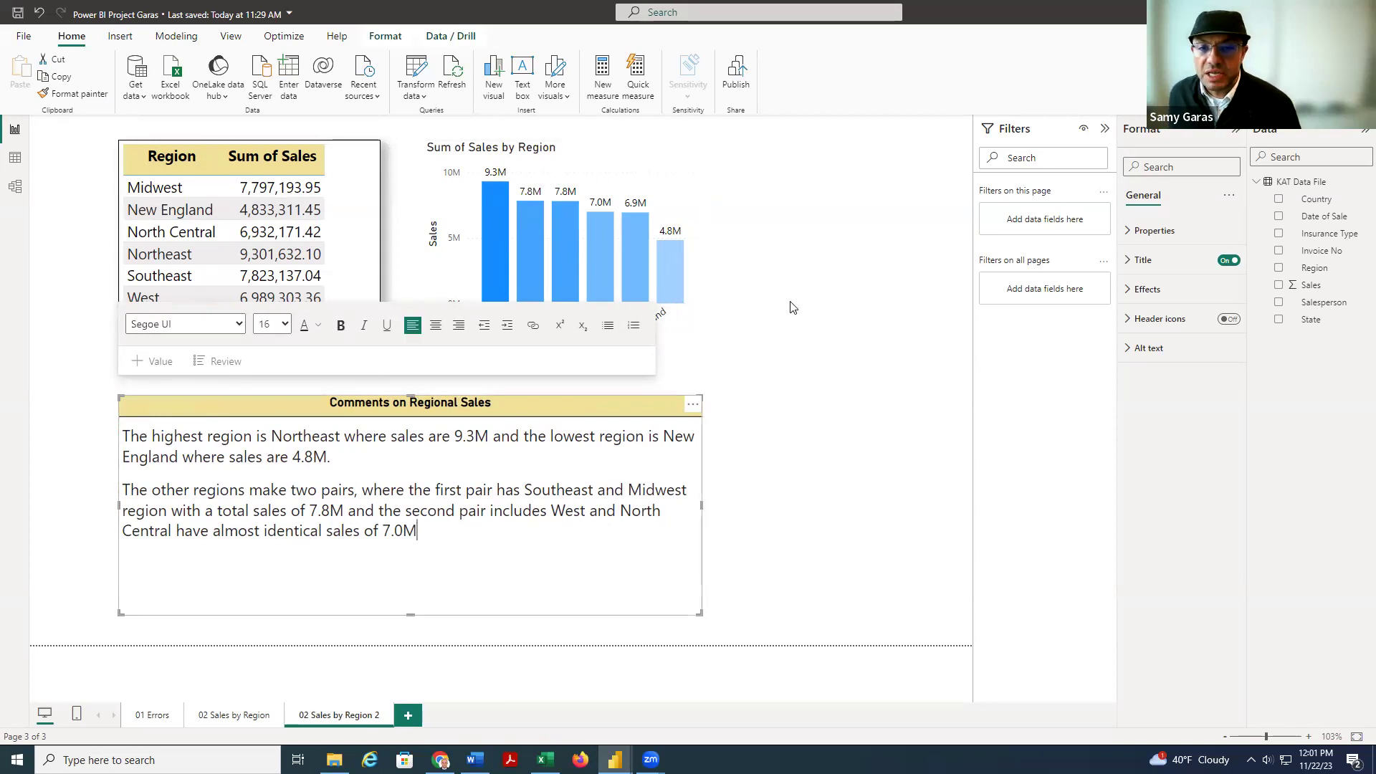
{"action": "left_click", "coordinate": [703, 299]}
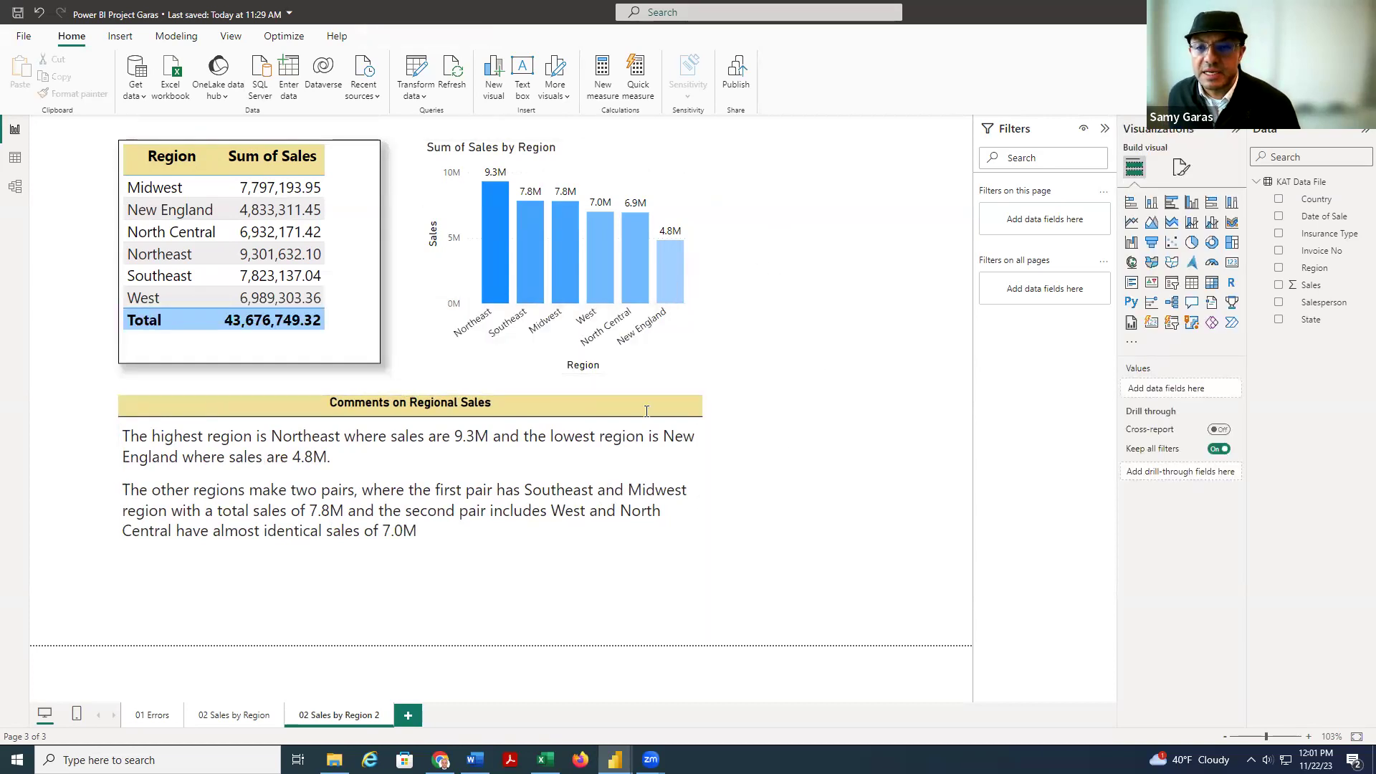